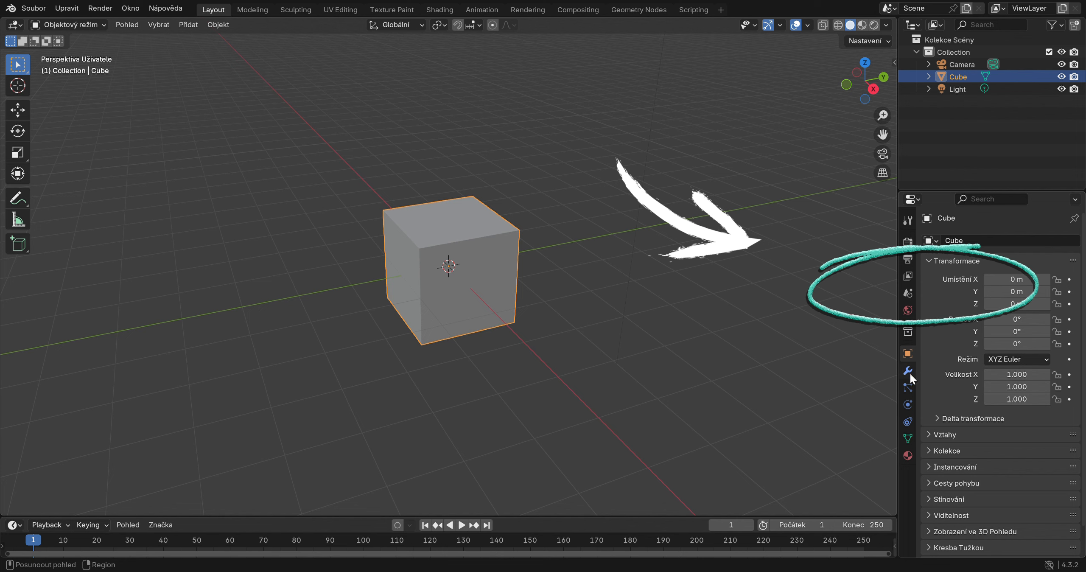
# - Set the scene's length unit to Centimeters and its temperature unit to Celsius
pyautogui.click(906, 293)
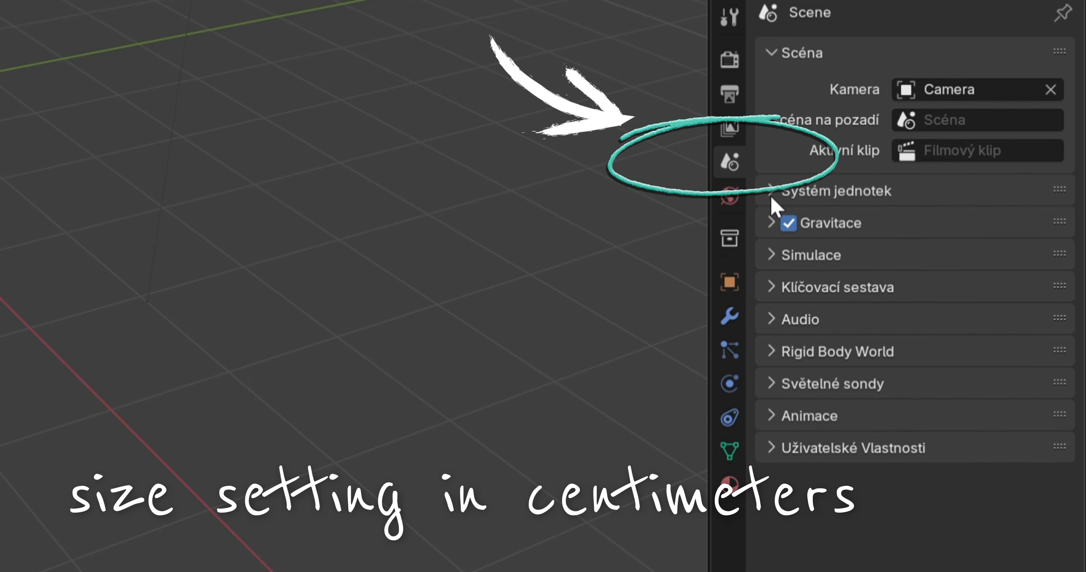
pyautogui.click(771, 196)
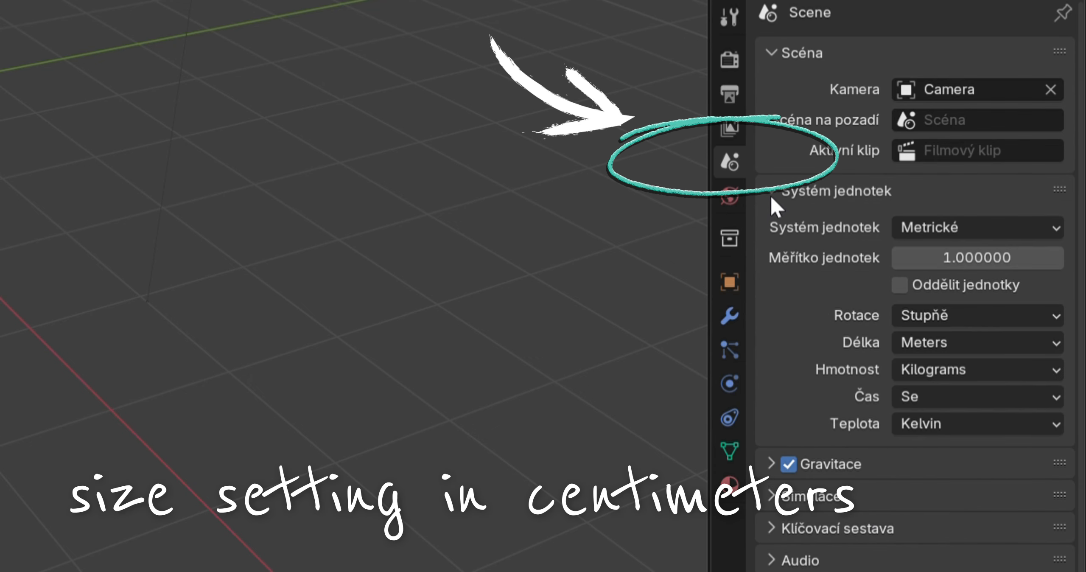
pyautogui.click(913, 345)
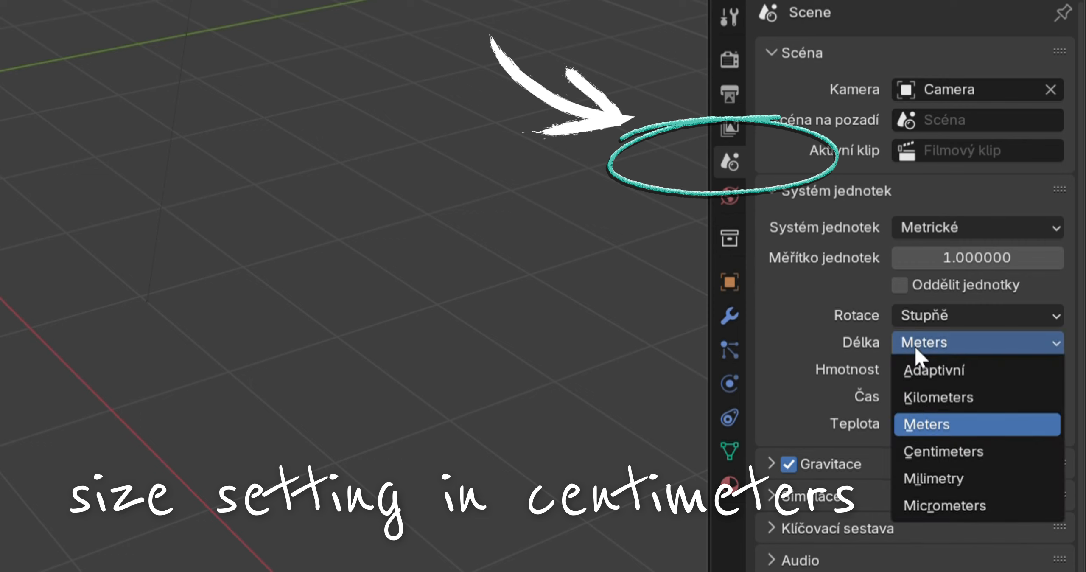
pyautogui.click(924, 453)
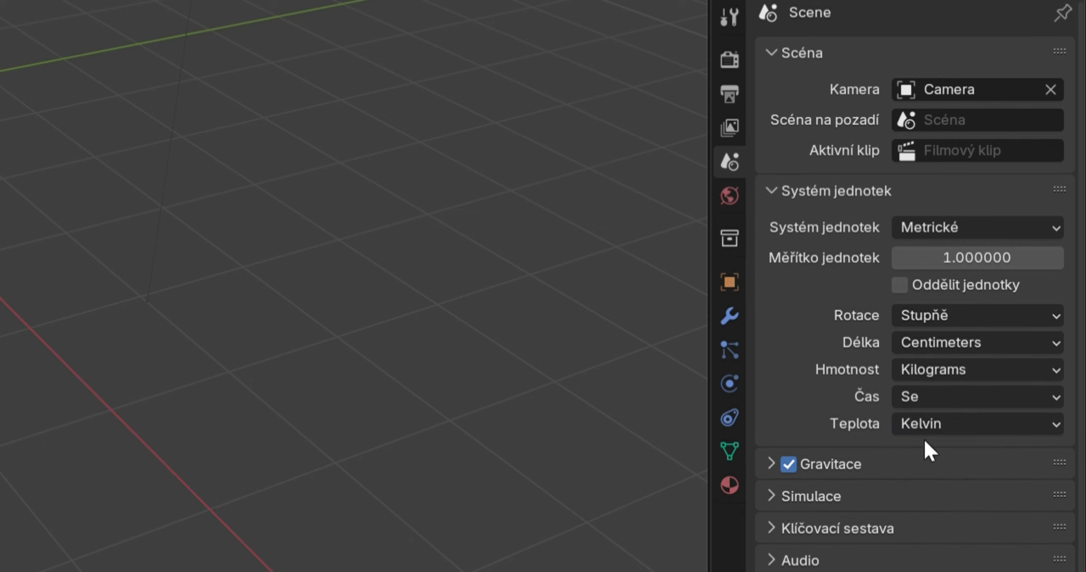
pyautogui.click(923, 423)
pyautogui.click(919, 504)
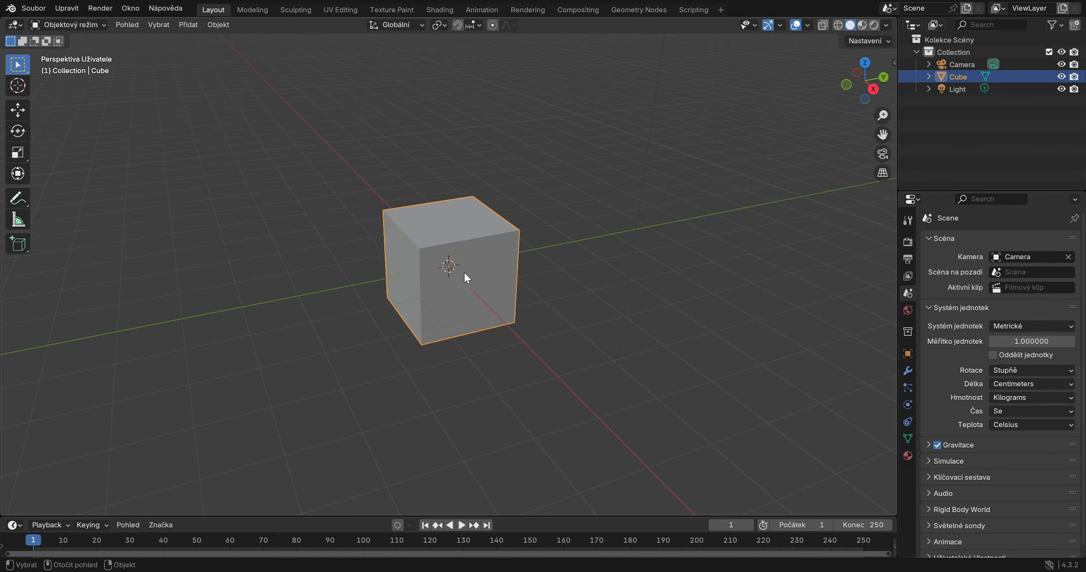
# - Show the default cube's transform values and set its X, Y and Z dimensions to 1 cm each
pyautogui.click(18, 152)
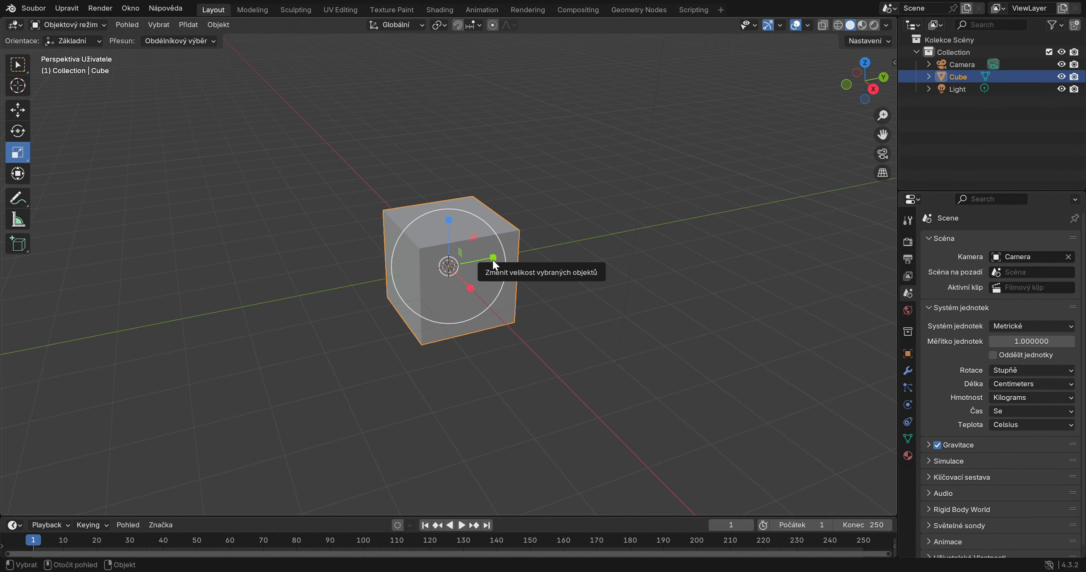
pyautogui.press('n')
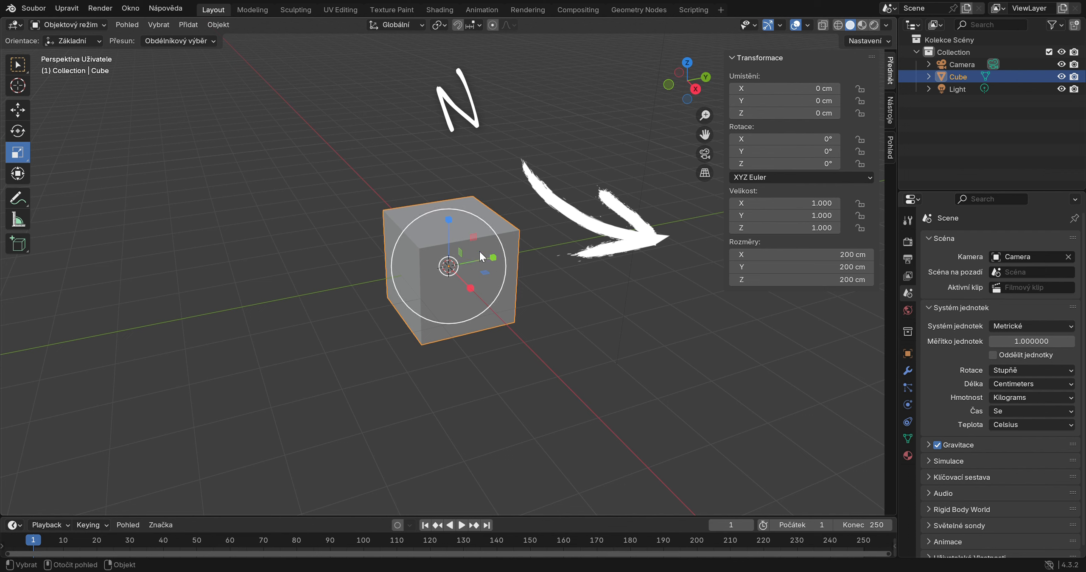
pyautogui.click(848, 254)
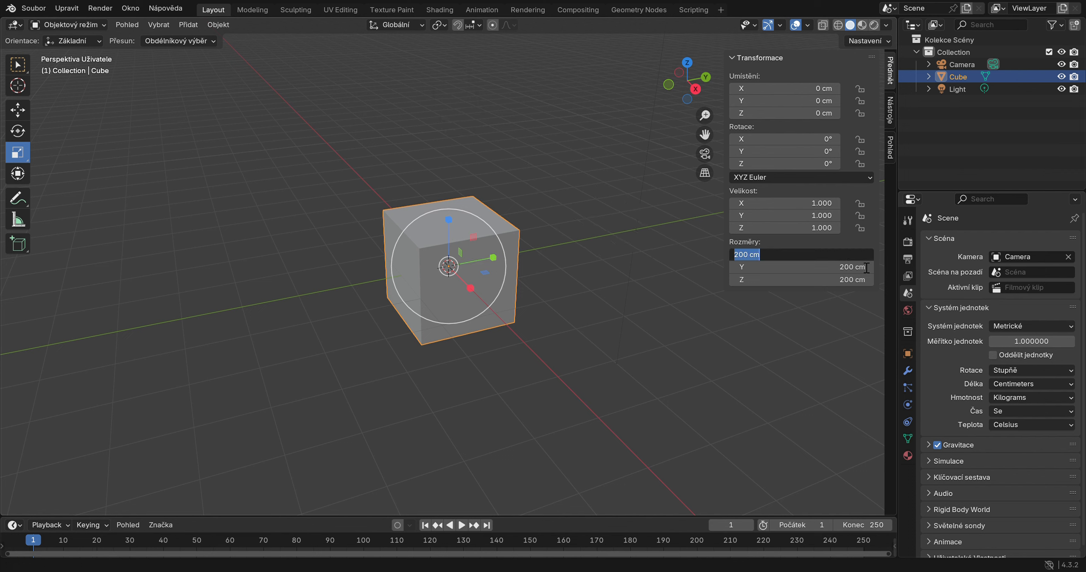
pyautogui.write('1')
pyautogui.press('Tab')
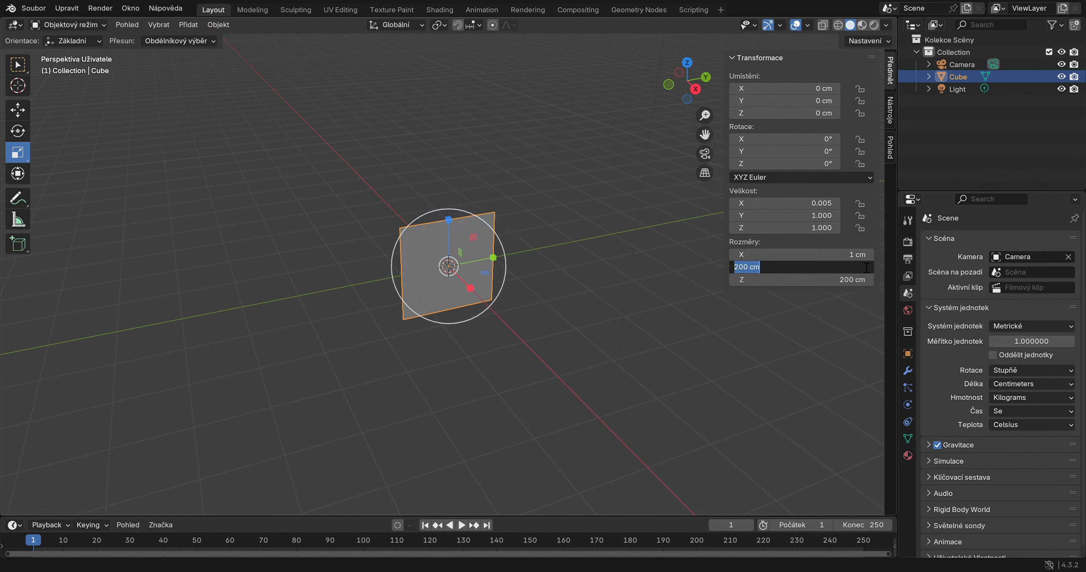
pyautogui.write('1')
pyautogui.press('Tab')
pyautogui.write('1')
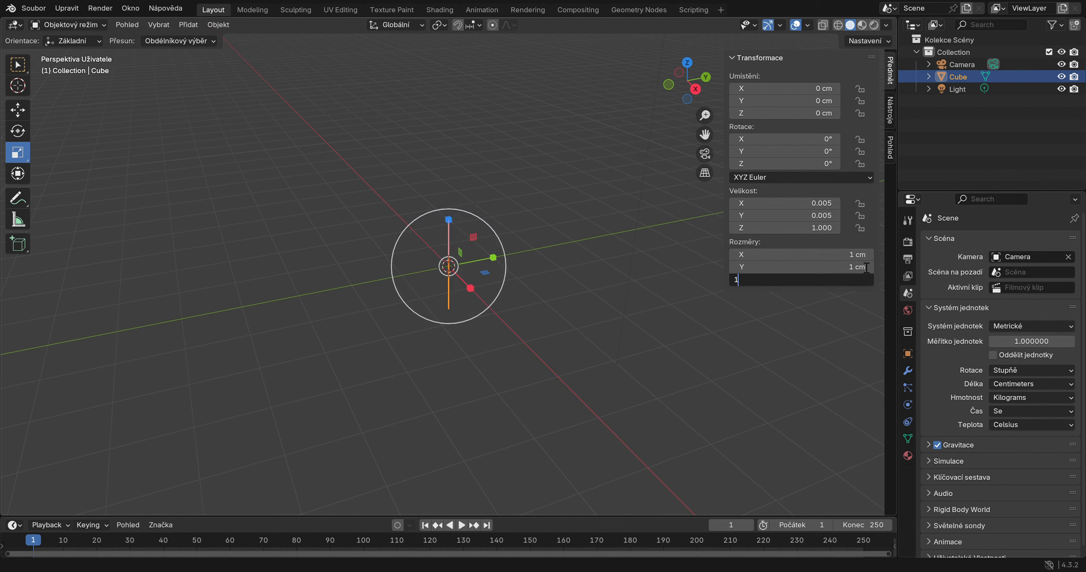
pyautogui.press('Tab')
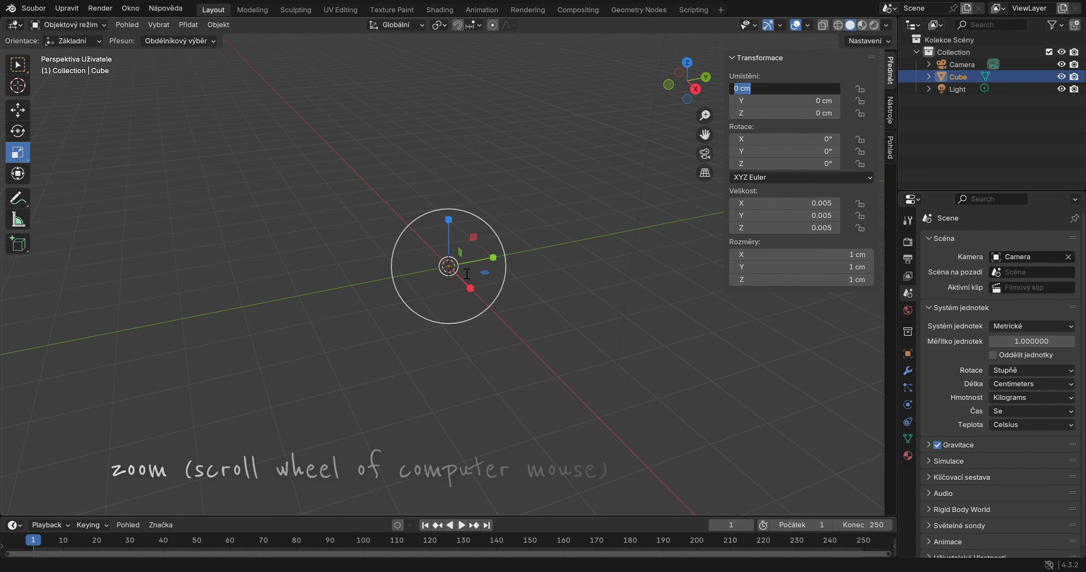
pyautogui.click(491, 304)
pyautogui.scroll(3, 467, 289)
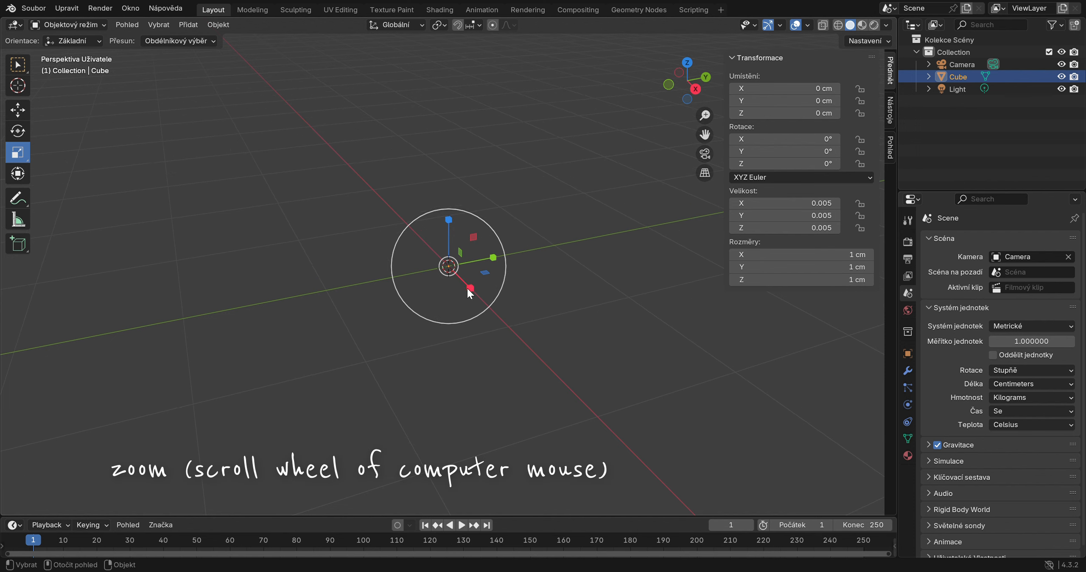
pyautogui.scroll(8, 458, 272)
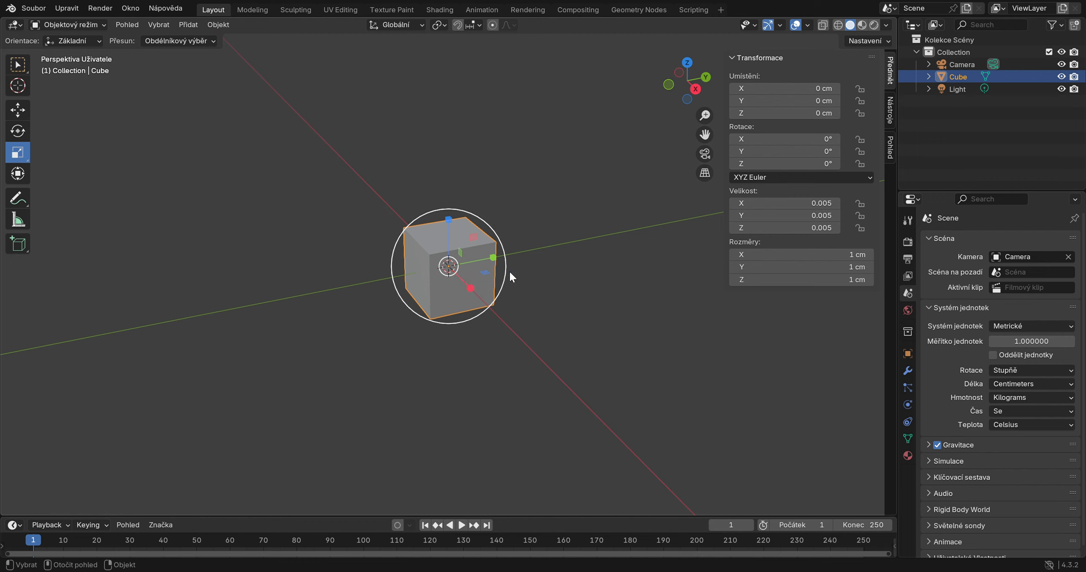
# - Set the cube's X dimension to 10 cm and its Y dimension to 2.5 cm
pyautogui.click(860, 281)
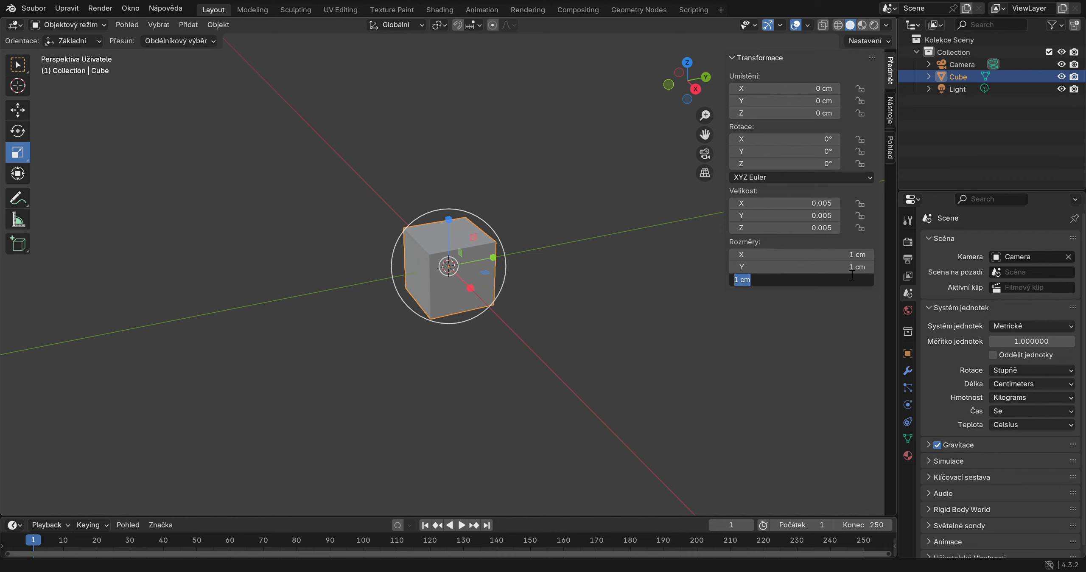
pyautogui.click(854, 260)
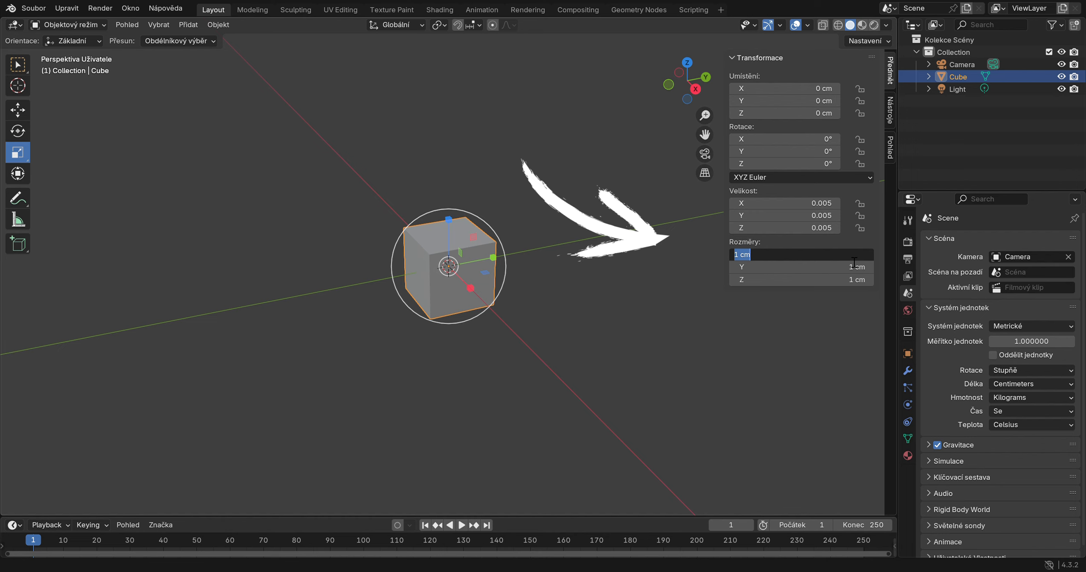
pyautogui.write('10')
pyautogui.press('Return')
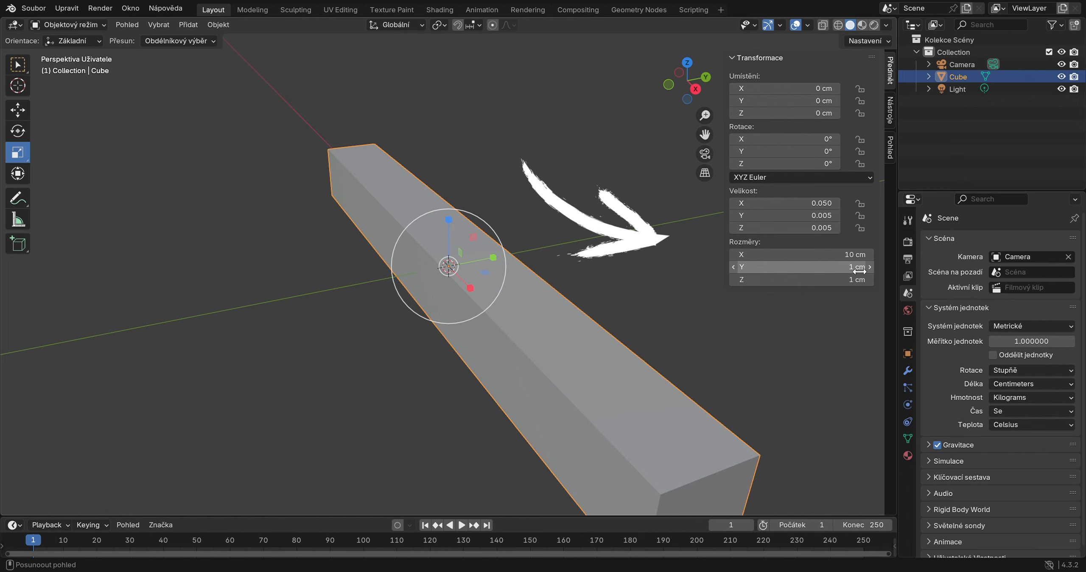
pyautogui.click(860, 271)
pyautogui.write('2.5')
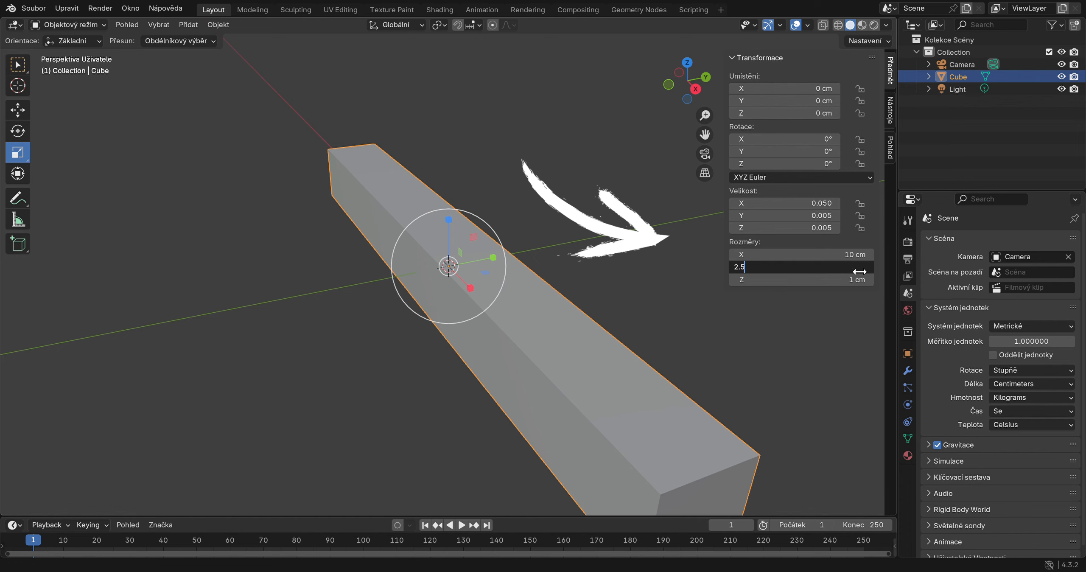
pyautogui.press('Return')
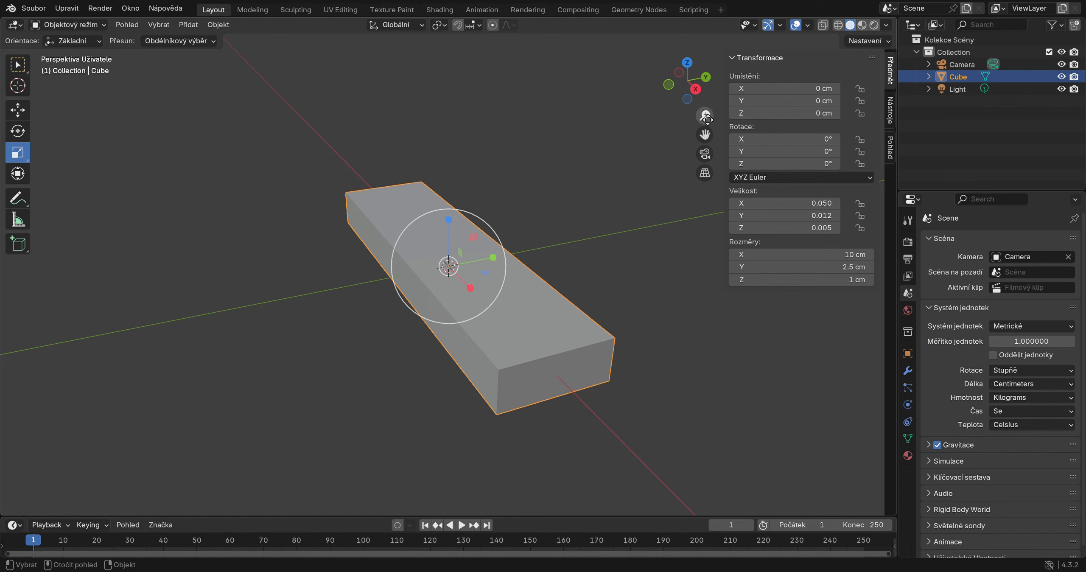
# - Switch the block to Edit Mode and add a crosswise loop cut near its far end with an edge slide of -0.8
pyautogui.moveTo(706, 87); pyautogui.dragTo(676, 90)
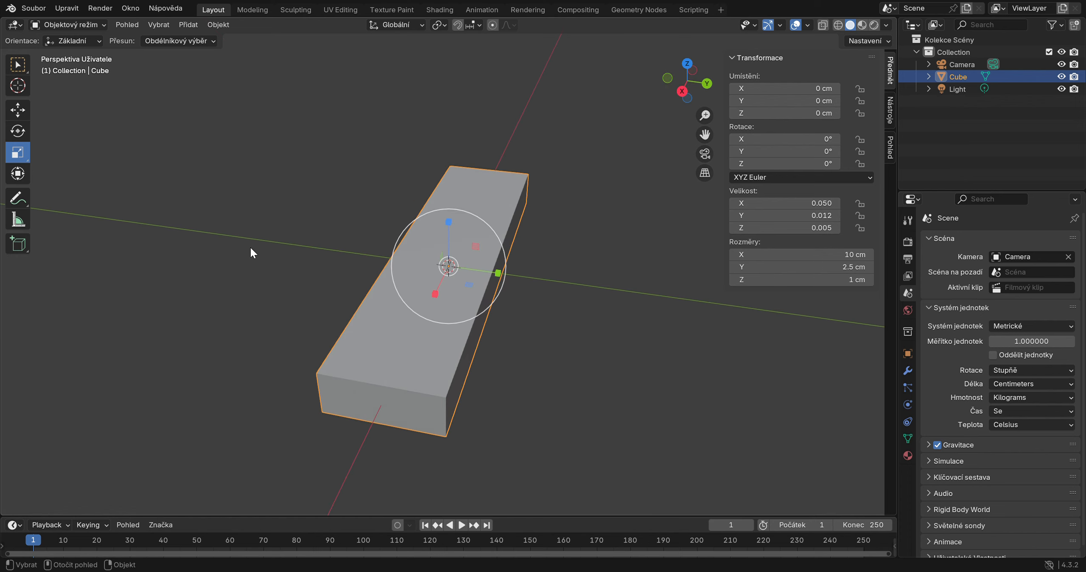
pyautogui.click(101, 26)
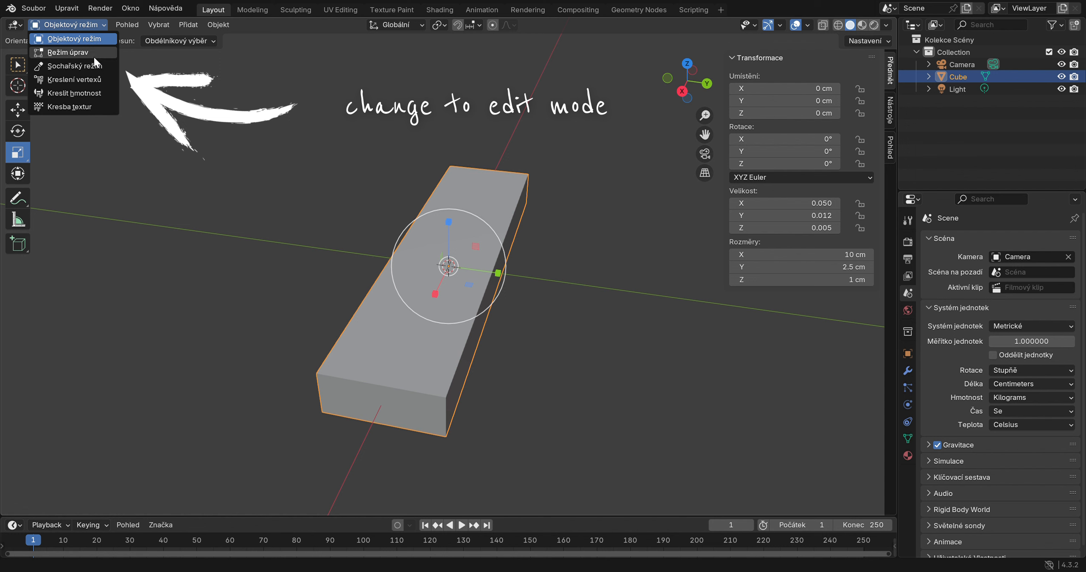
pyautogui.click(93, 54)
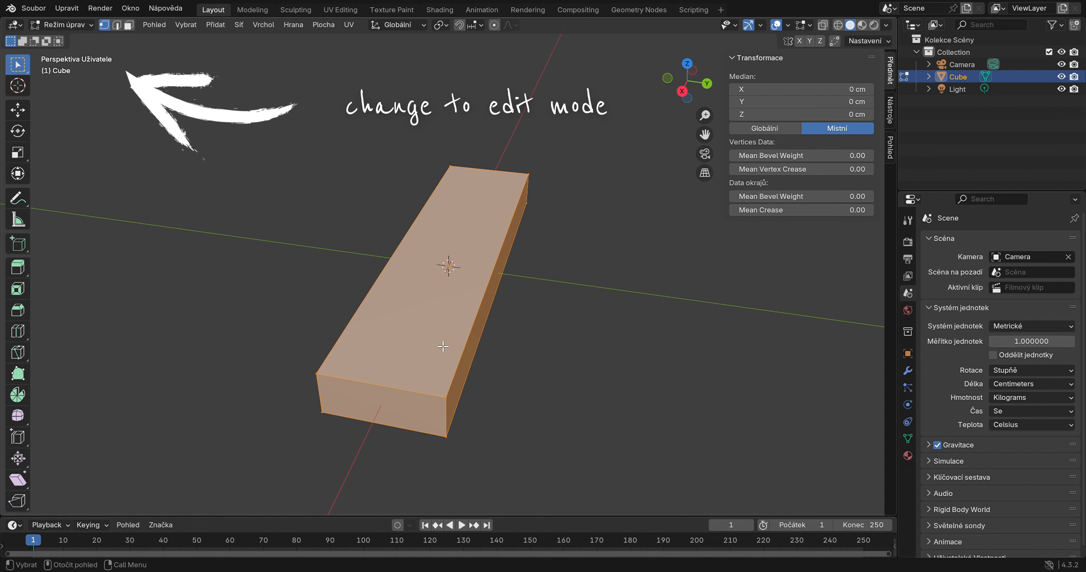
pyautogui.hotkey('ctrl', 'r')
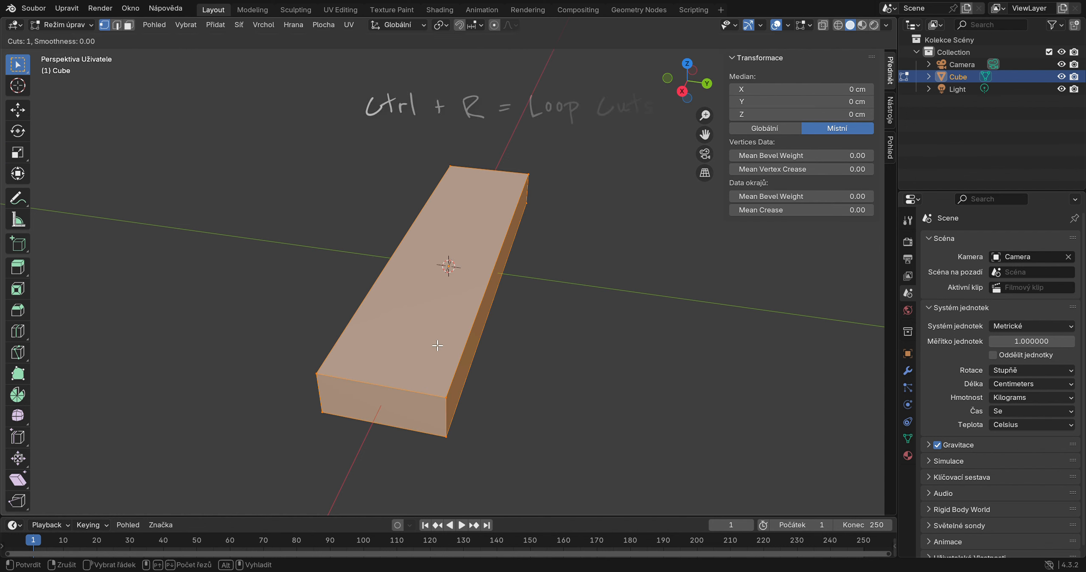
pyautogui.click(463, 189)
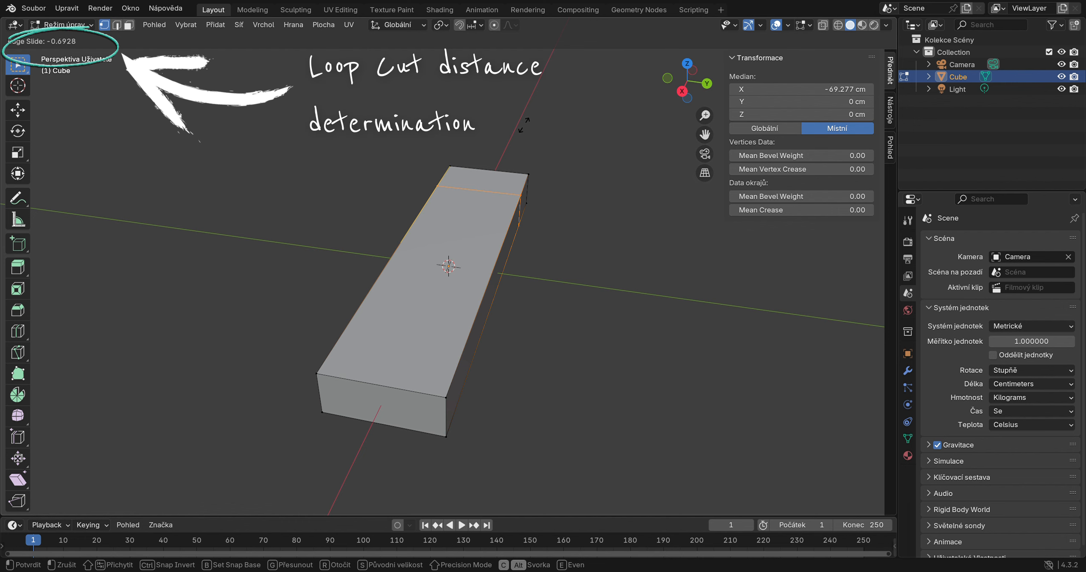
pyautogui.write('-(.')
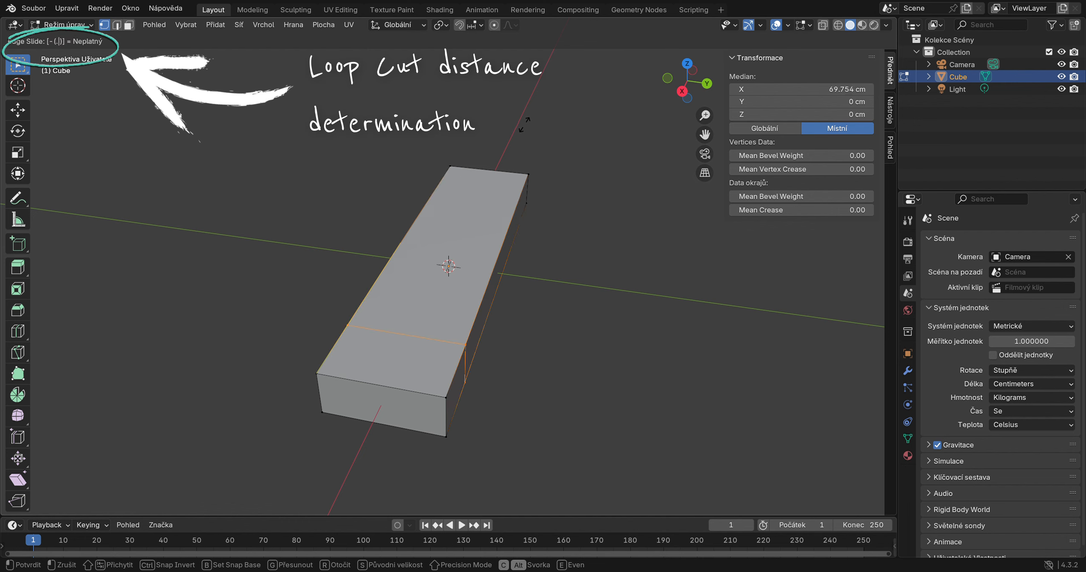
pyautogui.write('8')
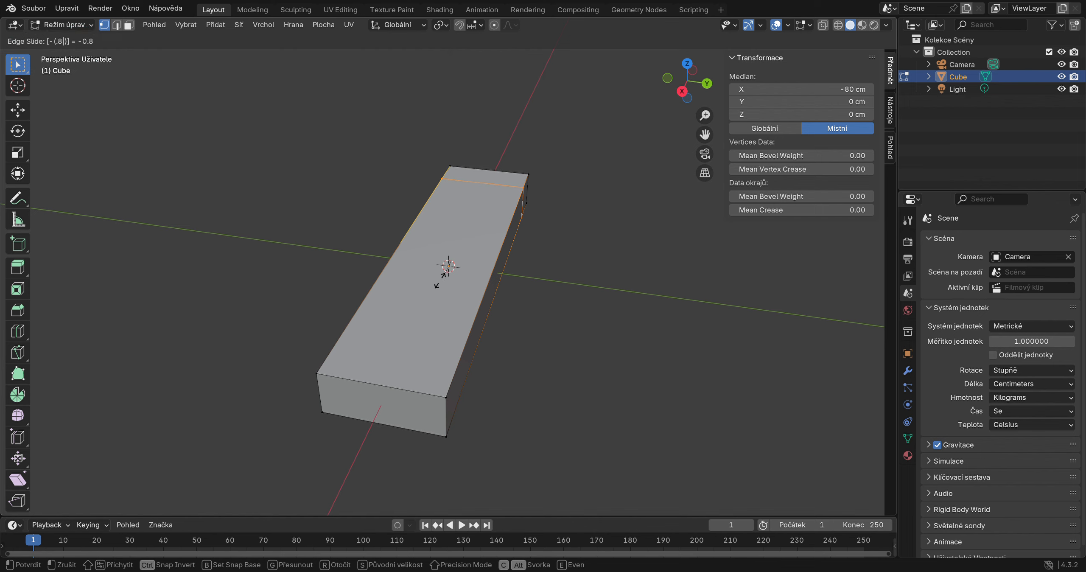
pyautogui.press('Return')
# - Add a second crosswise loop cut near the block's near end with an edge slide of 0.8, and deselect everything
pyautogui.hotkey('ctrl', 'r')
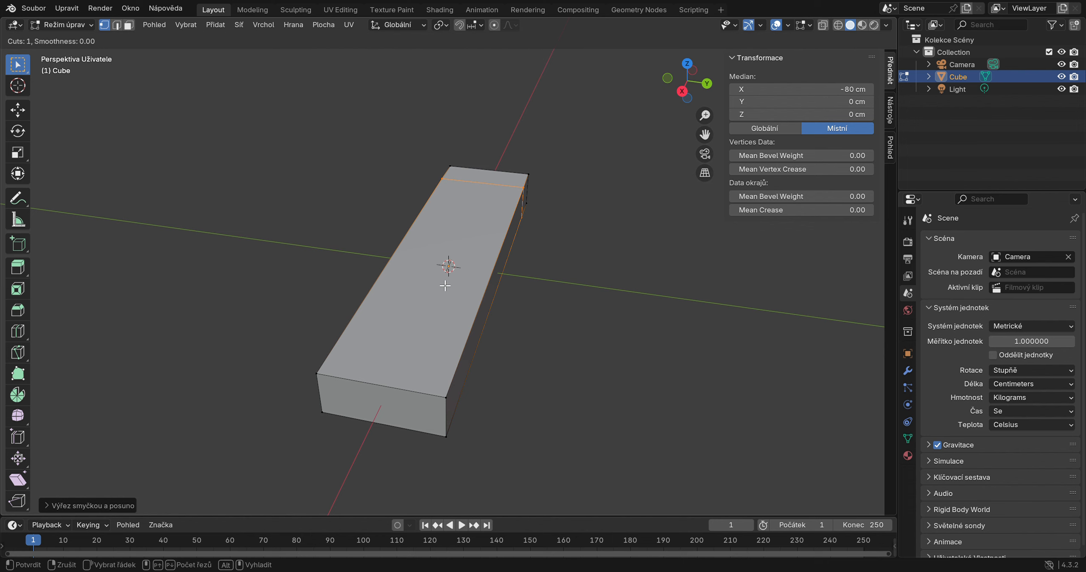
pyautogui.click(434, 272)
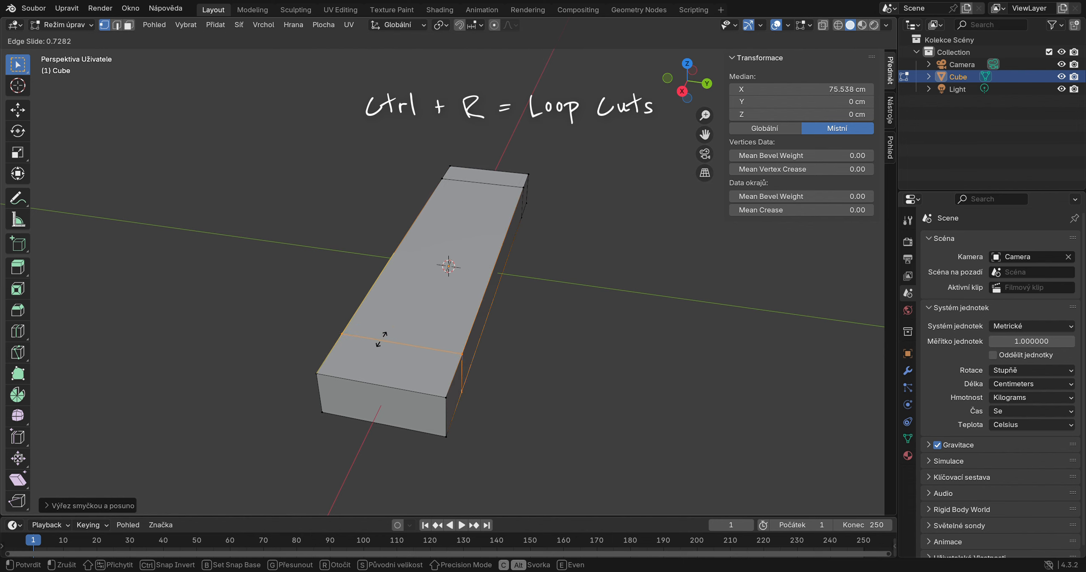
pyautogui.write('.8')
pyautogui.press('Return')
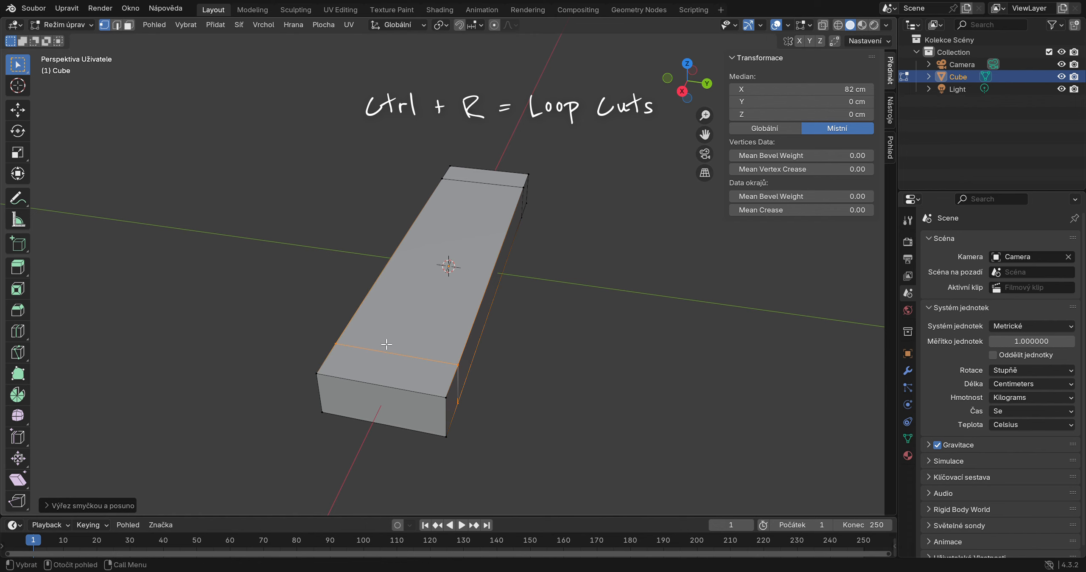
pyautogui.hotkey('alt', 'a')
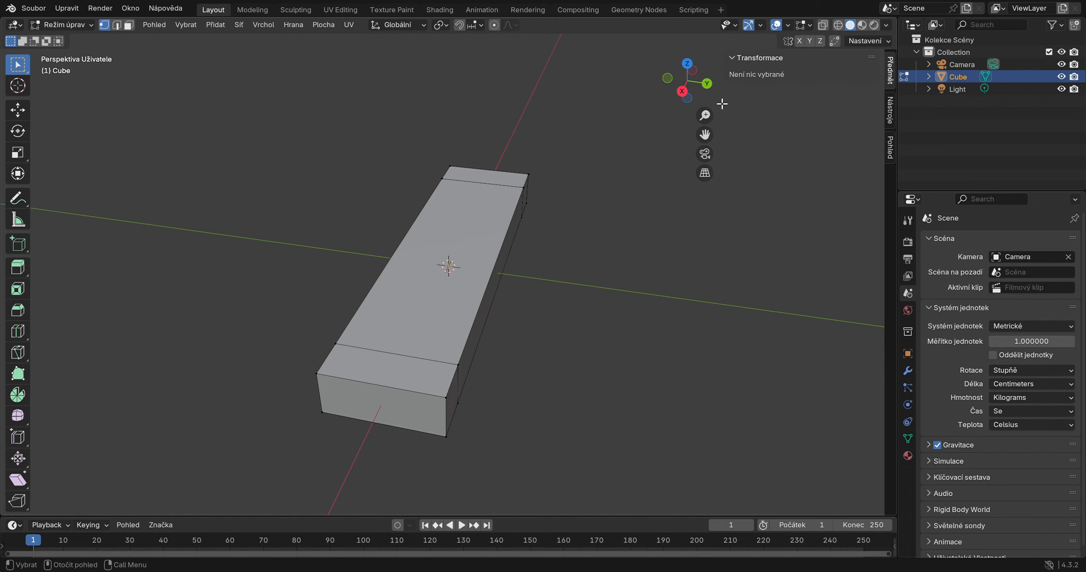
# - Add a lengthwise loop cut along the block with an edge slide of 0.3
pyautogui.moveTo(711, 91); pyautogui.dragTo(388, 255)
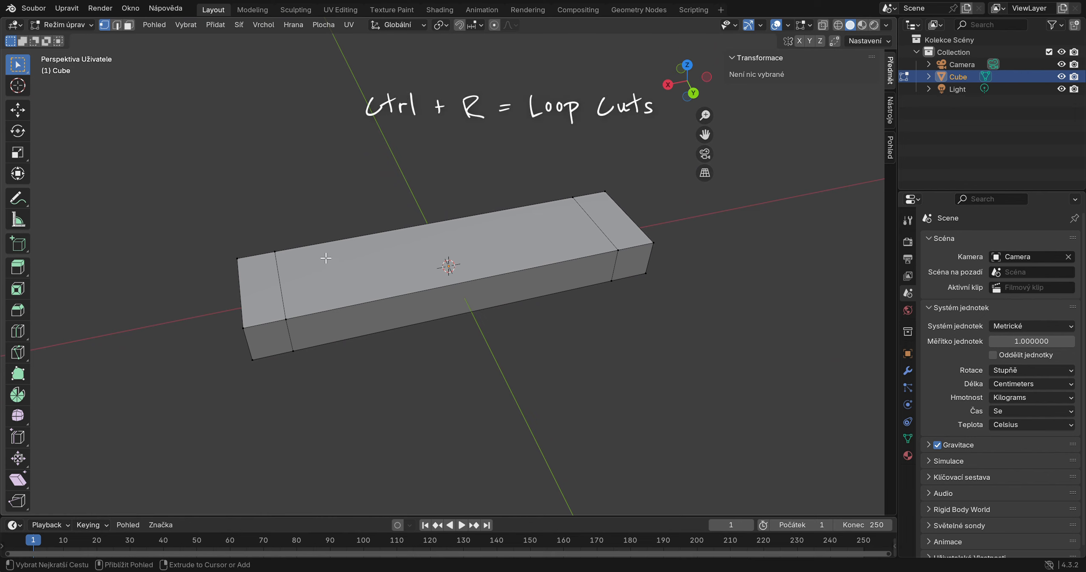
pyautogui.hotkey('ctrl', 'r')
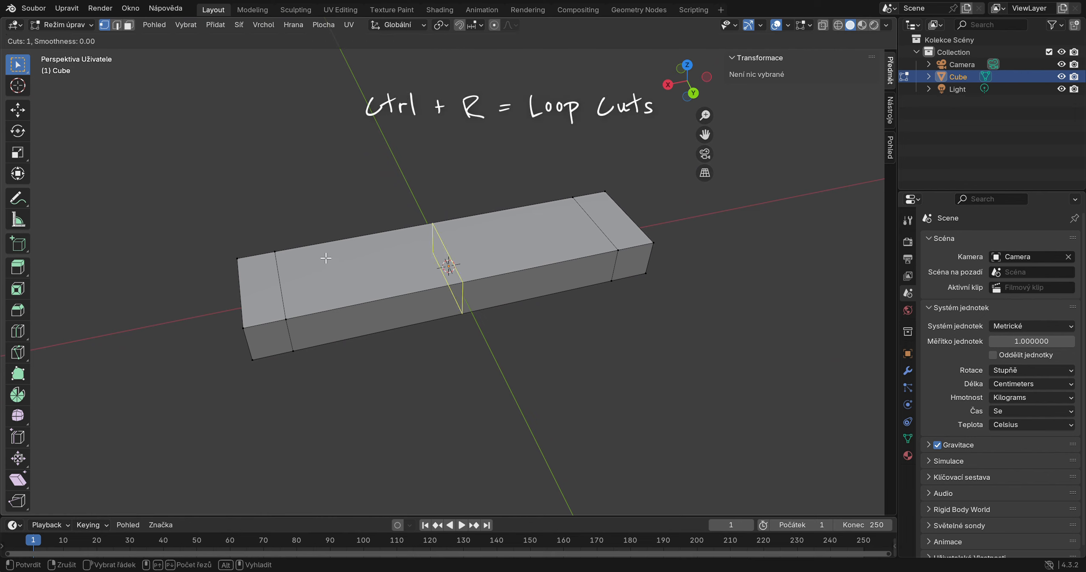
pyautogui.click(278, 268)
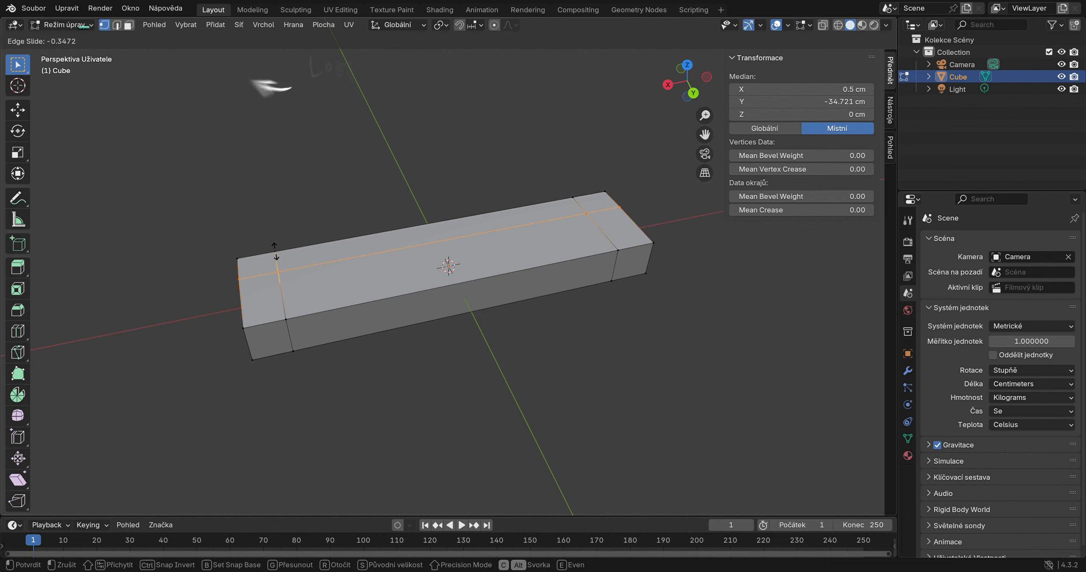
pyautogui.write('.')
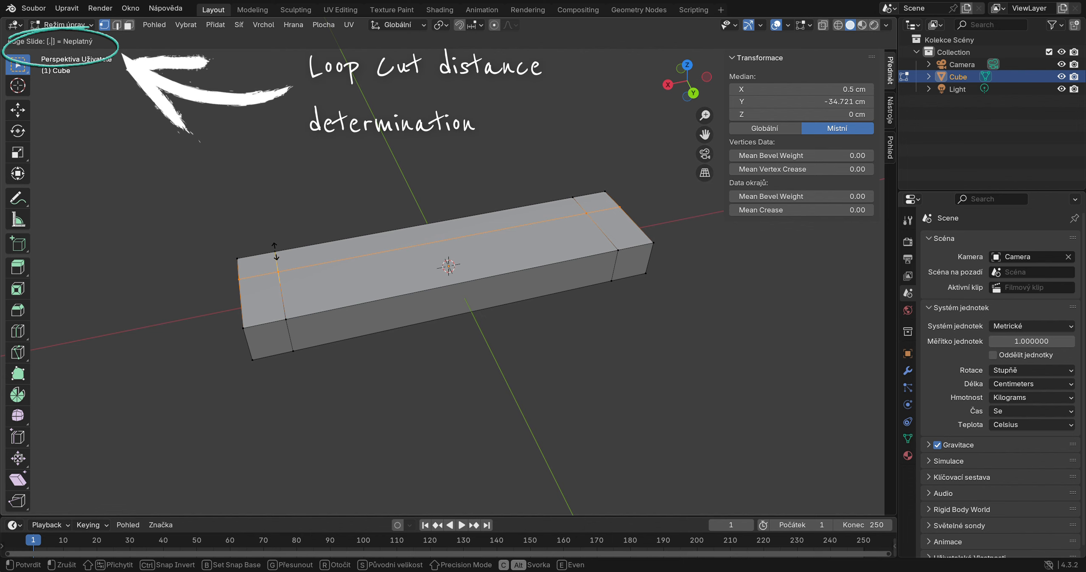
pyautogui.write('3')
pyautogui.press('Return')
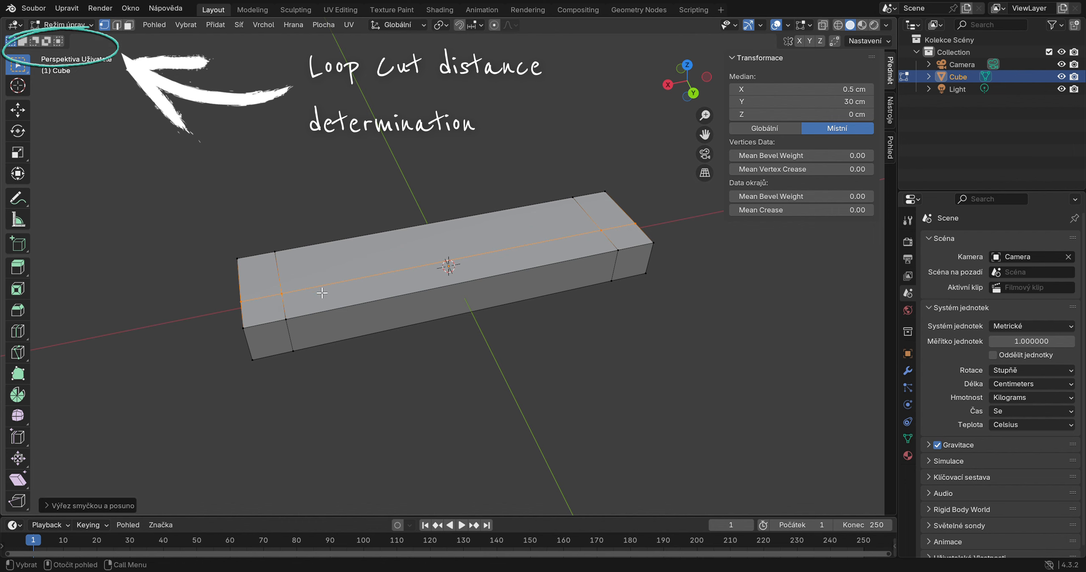
# - Add a second lengthwise loop cut along the block with an edge slide of -0.3, and deselect everything
pyautogui.hotkey('ctrl', 'r')
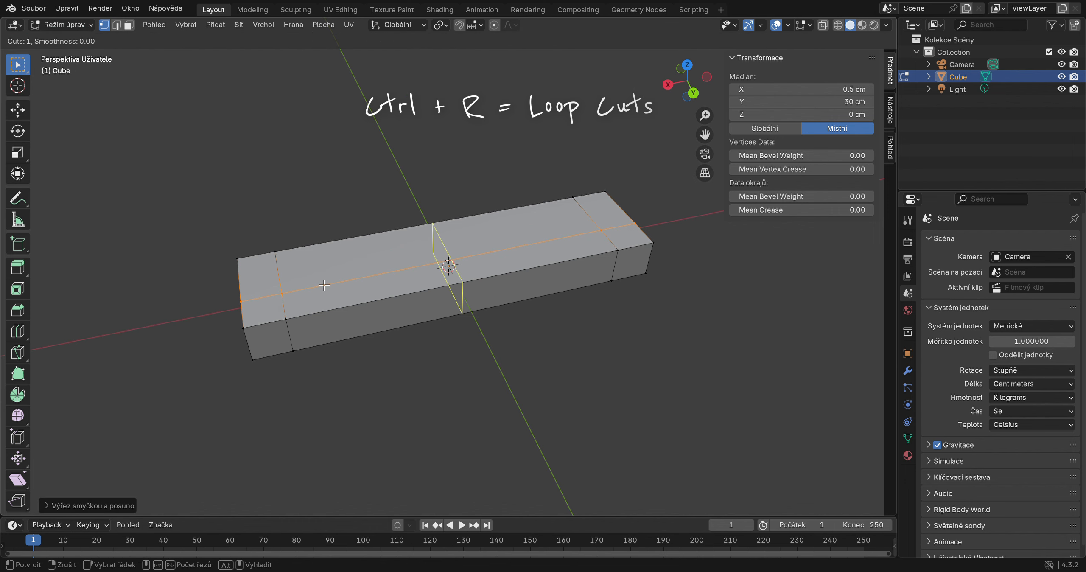
pyautogui.click(287, 282)
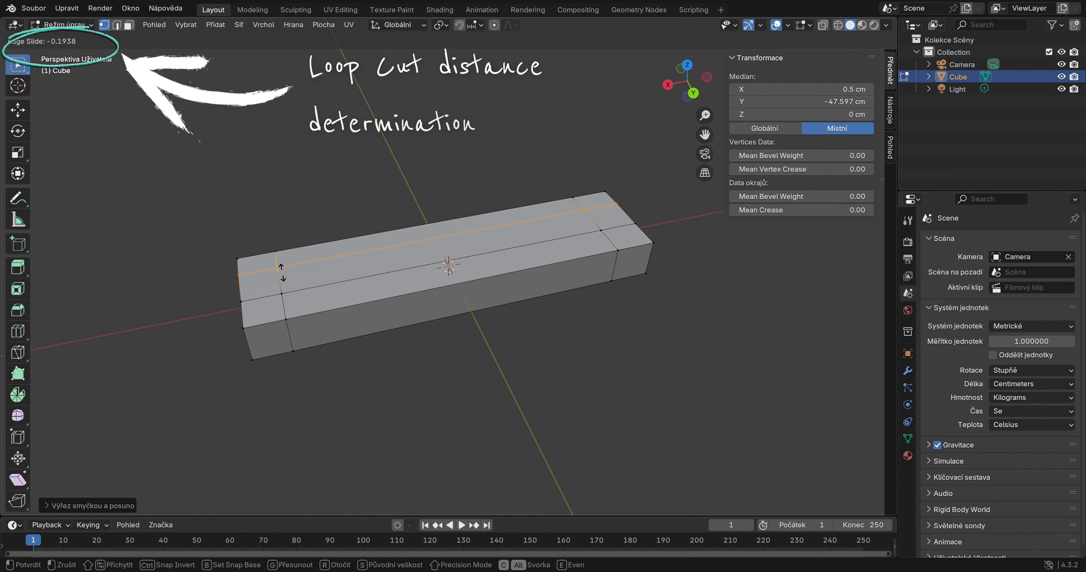
pyautogui.write('-(.3')
pyautogui.press('Return')
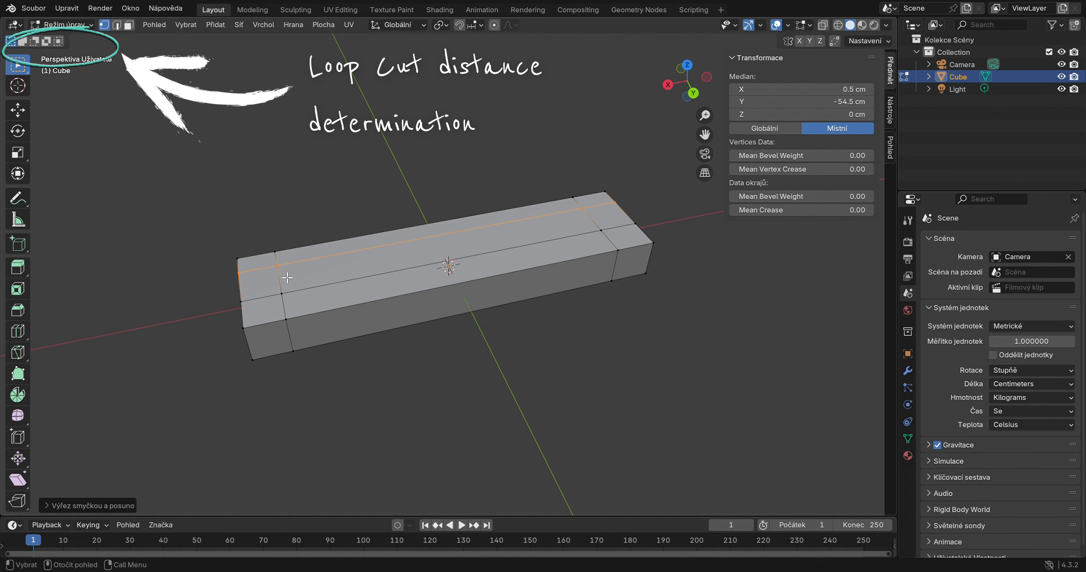
pyautogui.click(497, 377)
# - Return to vertex selection and undo the second lengthwise loop cut
pyautogui.moveTo(709, 85); pyautogui.dragTo(656, 87)
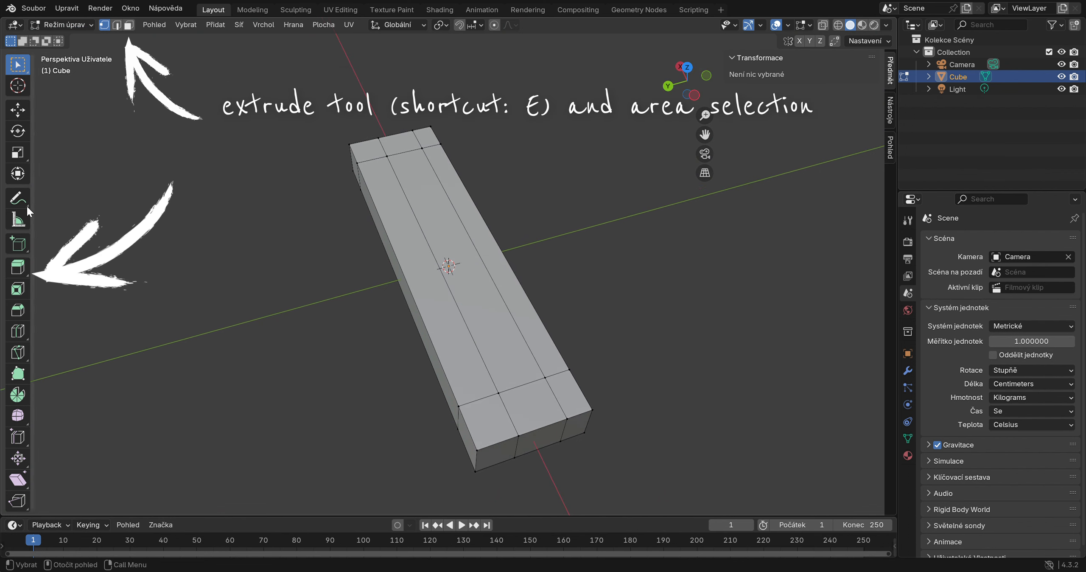
pyautogui.click(130, 27)
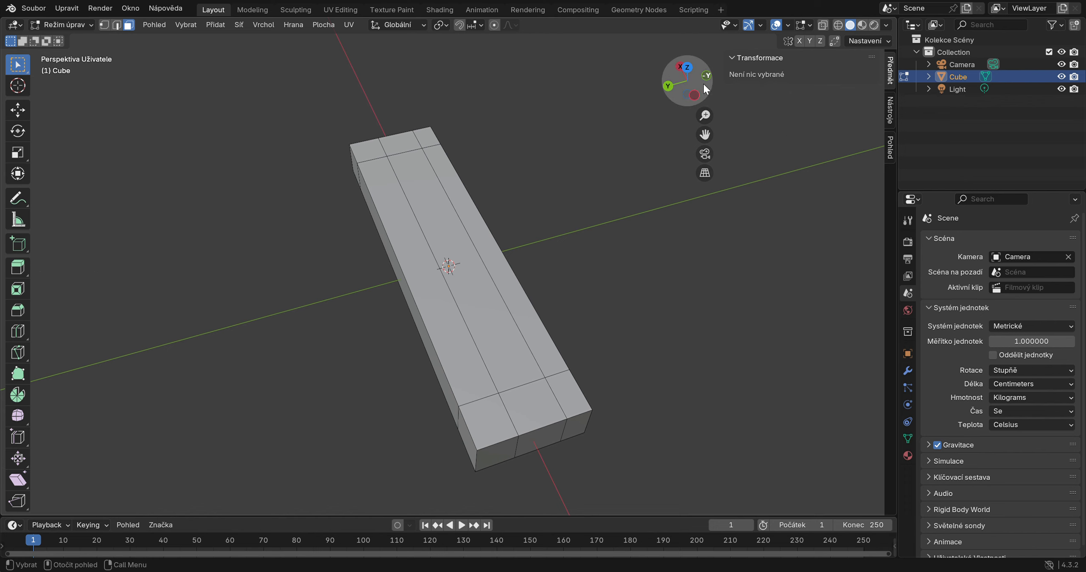
pyautogui.moveTo(702, 84)
pyautogui.mouseDown()
pyautogui.moveTo(677, 88)
pyautogui.moveTo(704, 90)
pyautogui.mouseUp()
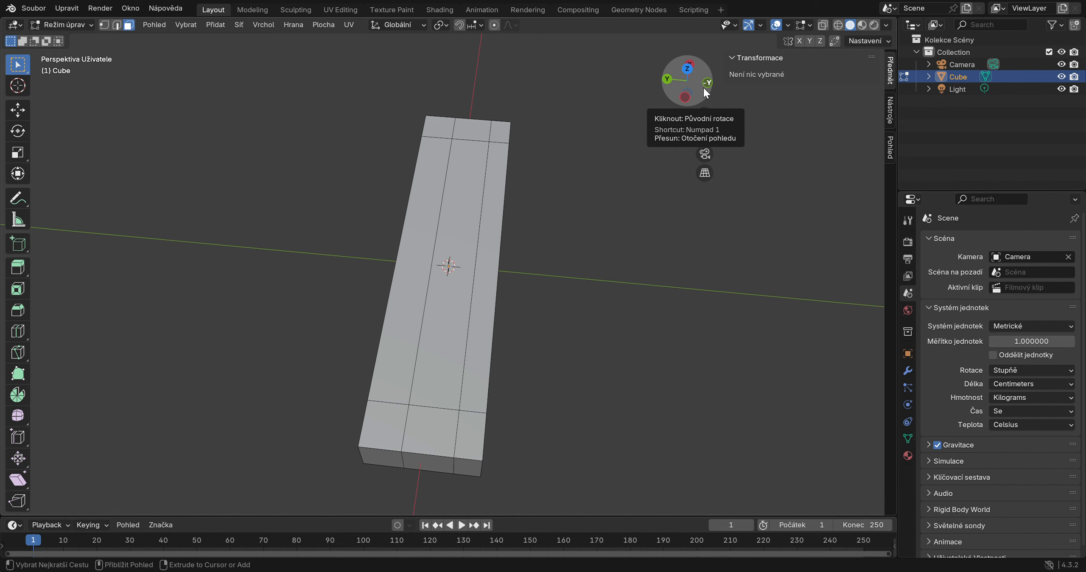
pyautogui.press('1')
pyautogui.hotkey('ctrl', 'z')
pyautogui.hotkey('ctrl', 'z')
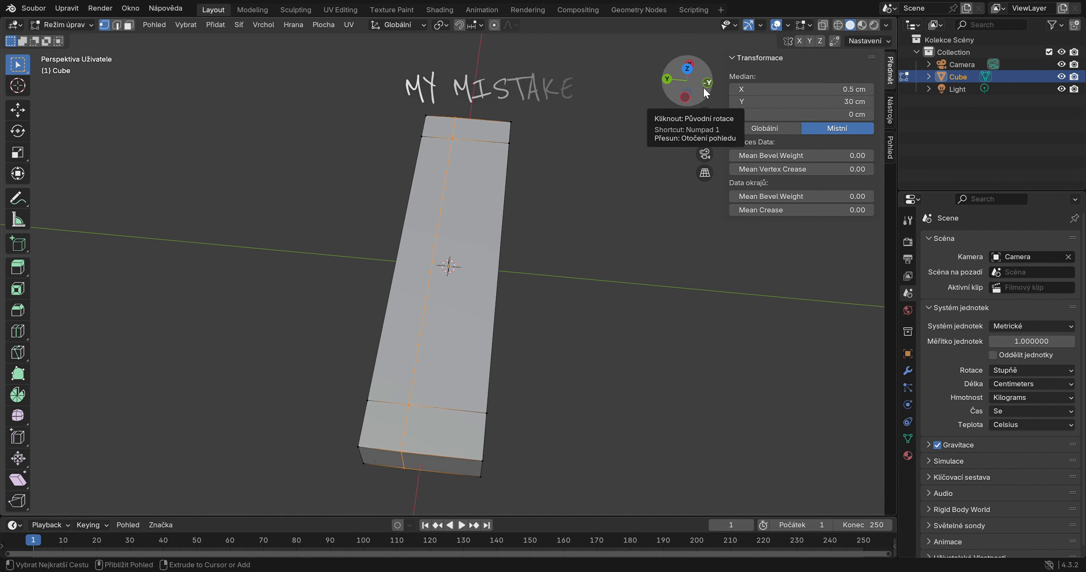
# - Add an unslid lengthwise loop cut midway across the block's wider strip, and clear the selection
pyautogui.click(462, 204)
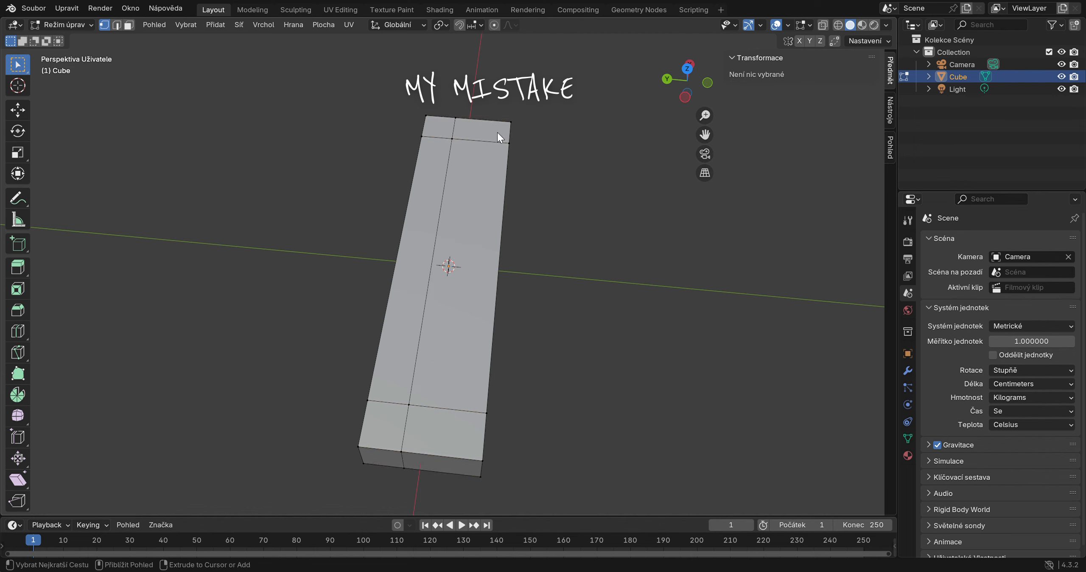
pyautogui.hotkey('ctrl', 'r')
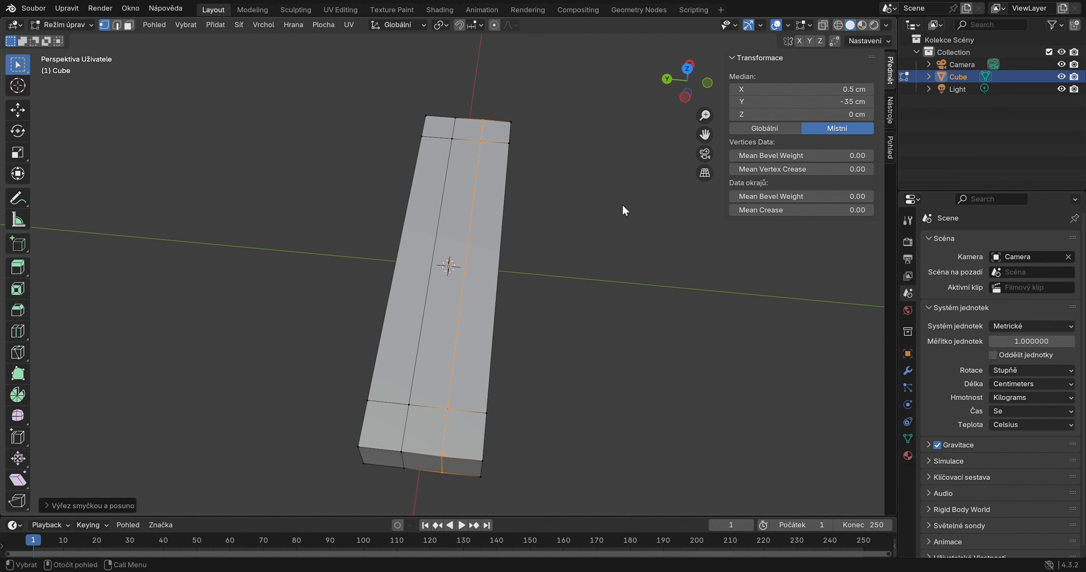
pyautogui.click(620, 209)
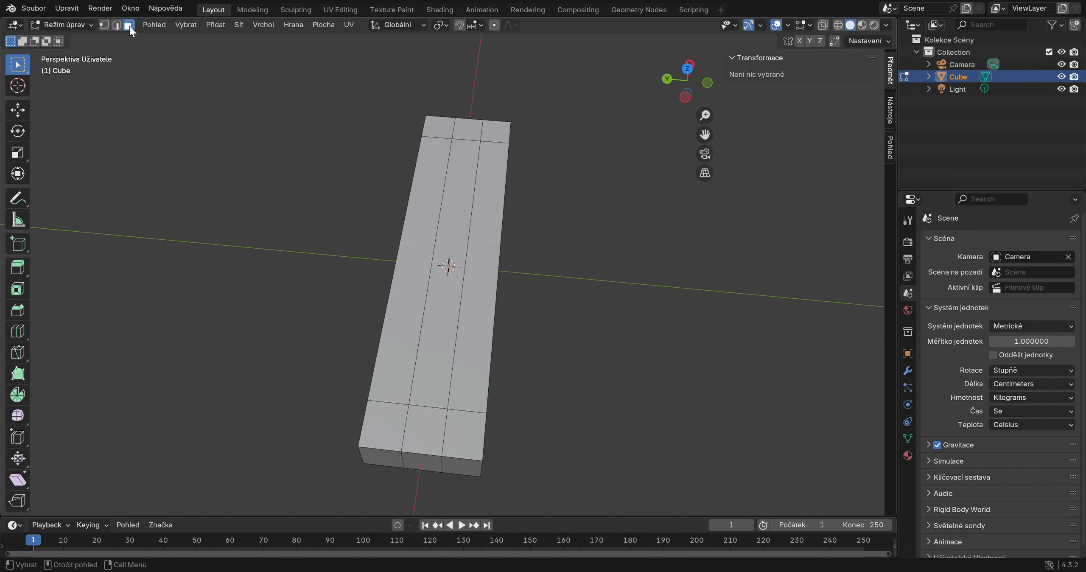
# - In face selection mode, select the middle top face at each end of the block and extrude both 2 cm upward
pyautogui.click(431, 441)
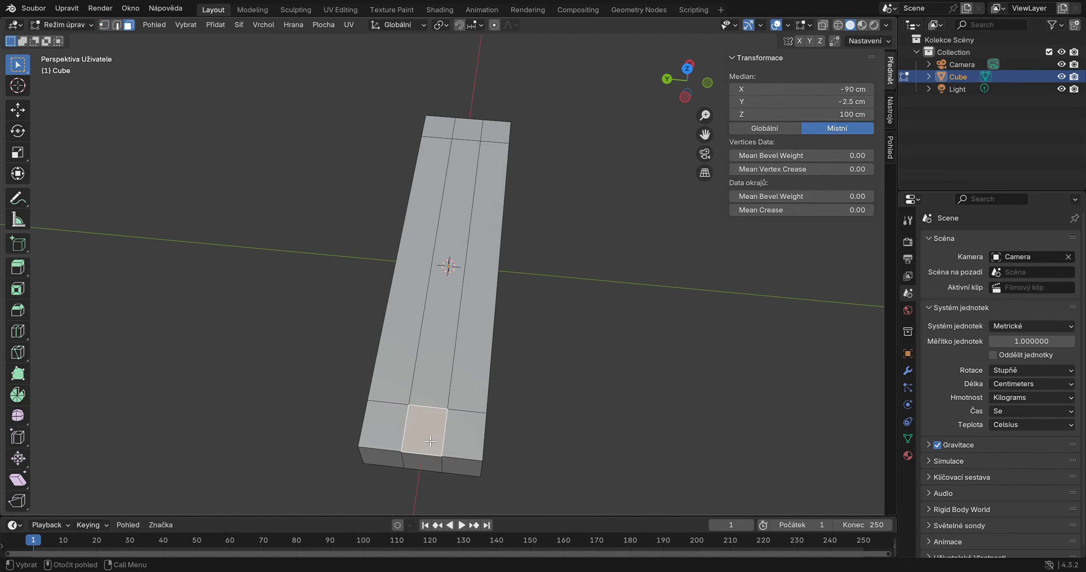
pyautogui.keyDown('shift'); pyautogui.click(472, 132); pyautogui.keyUp('shift')
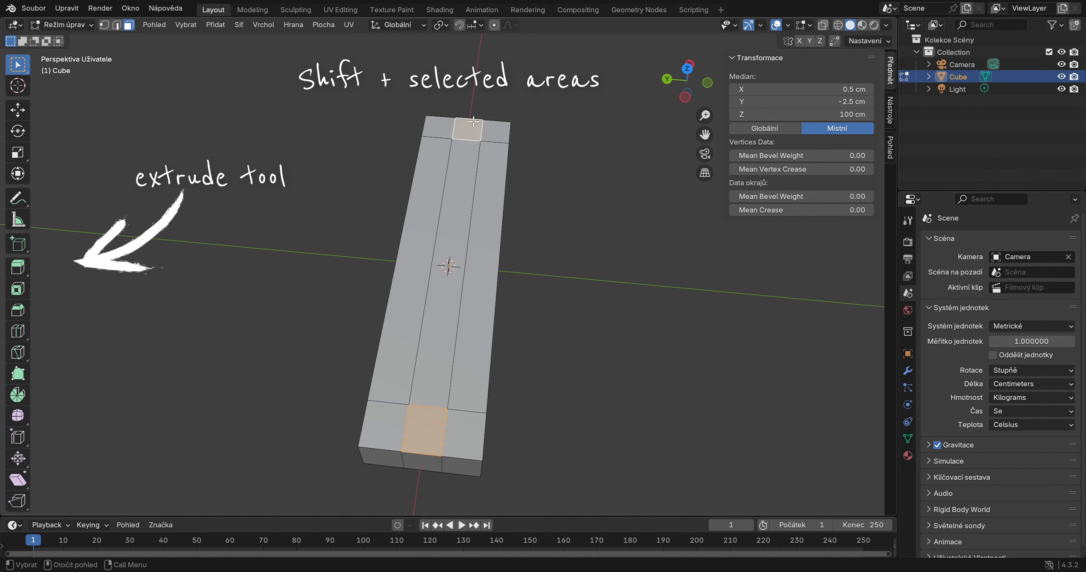
pyautogui.click(20, 274)
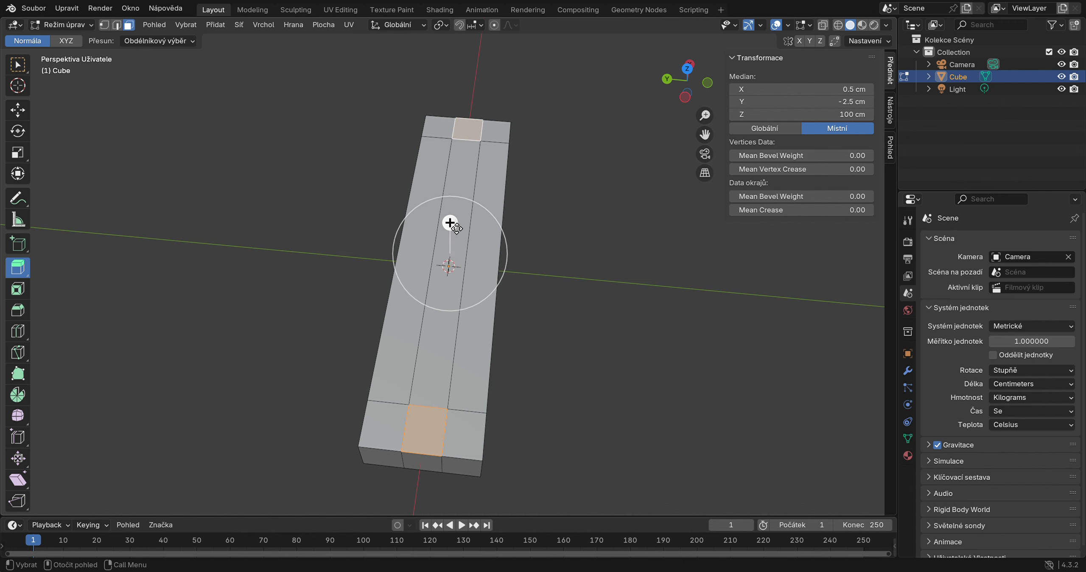
pyautogui.moveTo(450, 223); pyautogui.dragTo(444, 184)
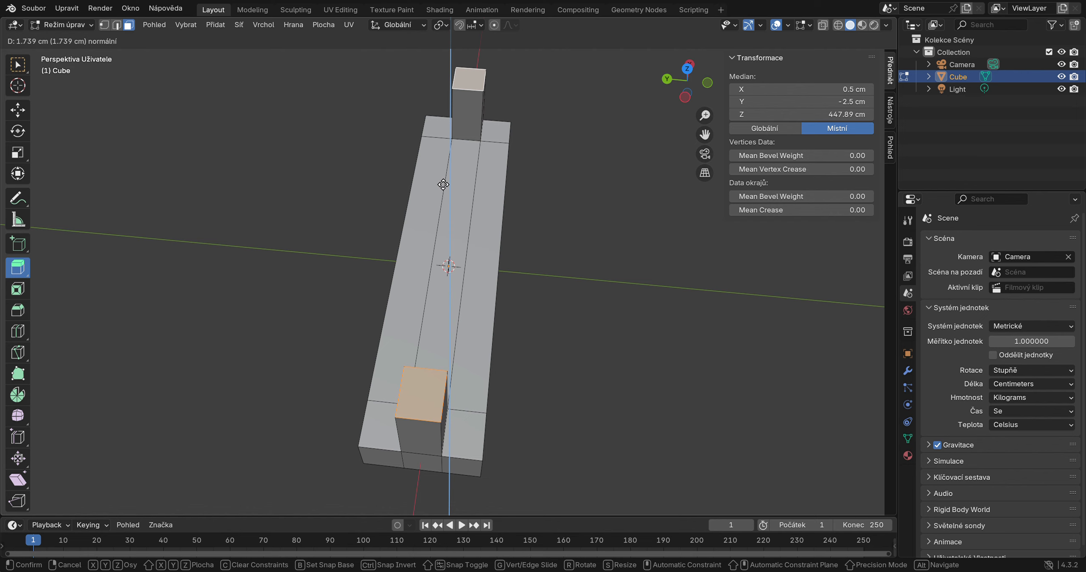
pyautogui.write('2')
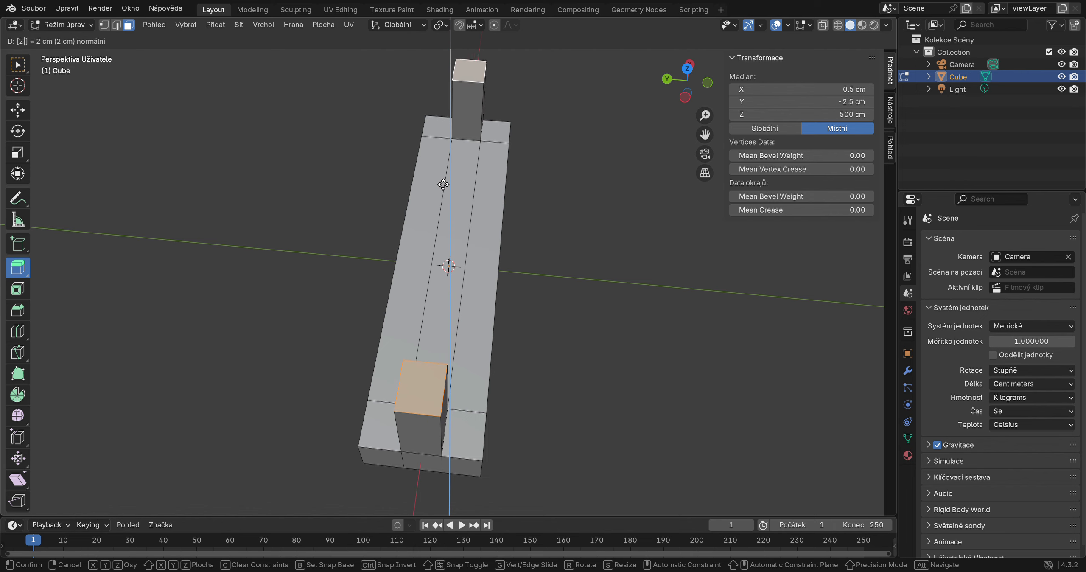
pyautogui.press('Return')
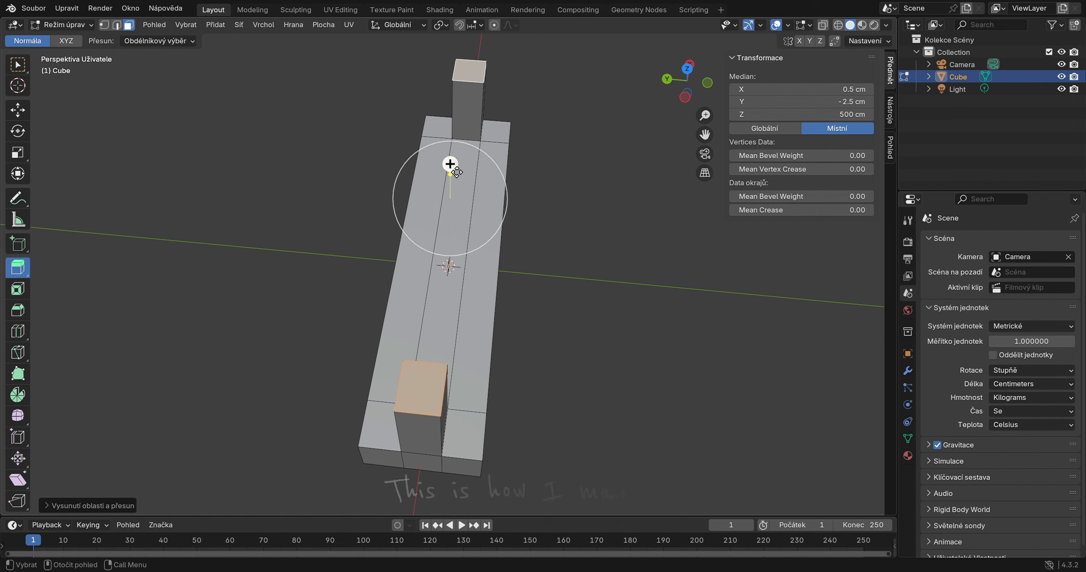
# - Extrude the top faces of both posts upward by another 0.5 cm
pyautogui.moveTo(450, 164); pyautogui.dragTo(453, 159)
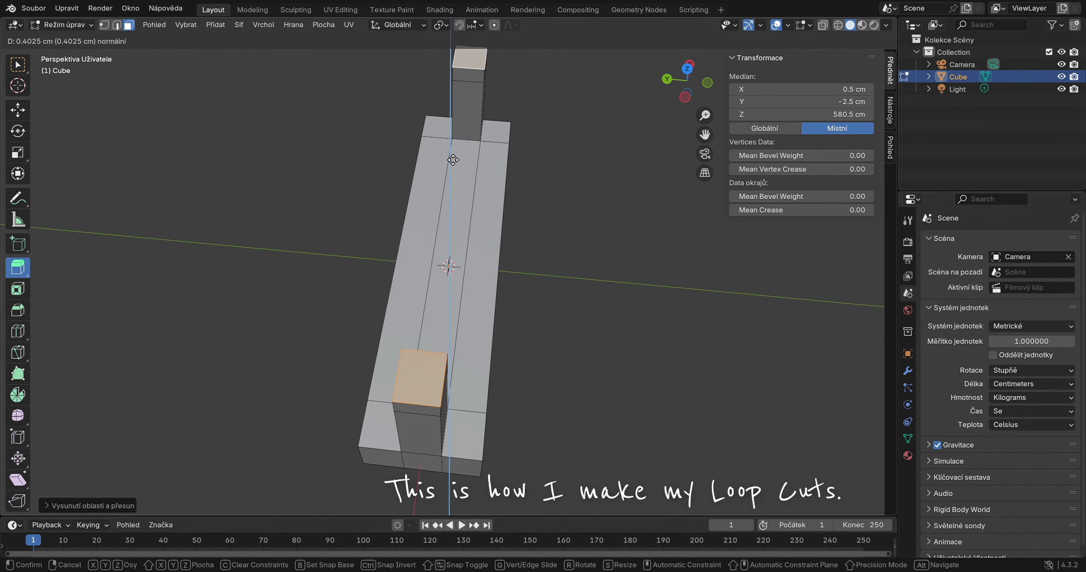
pyautogui.write('.')
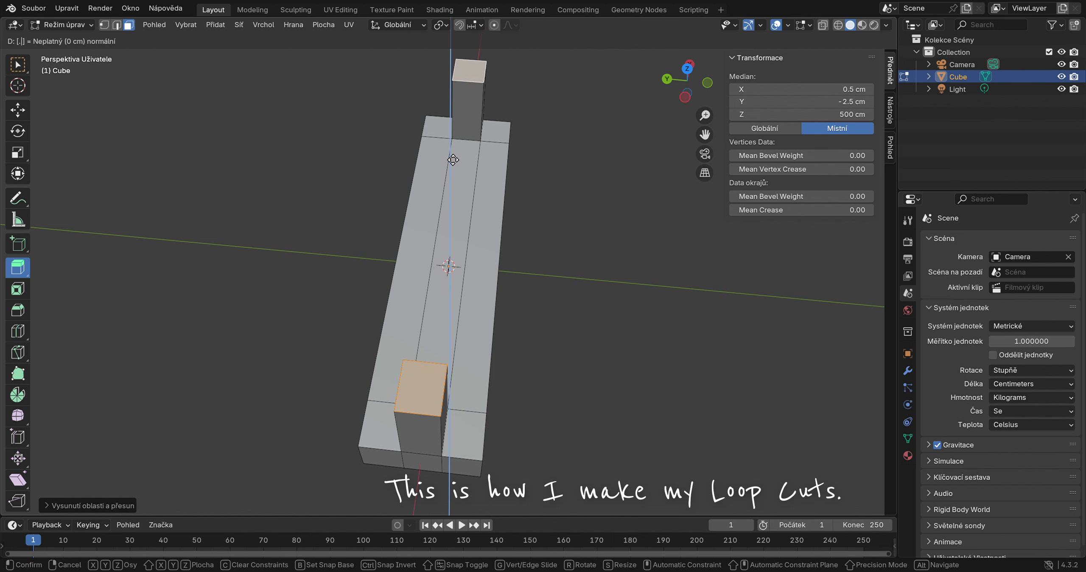
pyautogui.write('5')
pyautogui.press('Return')
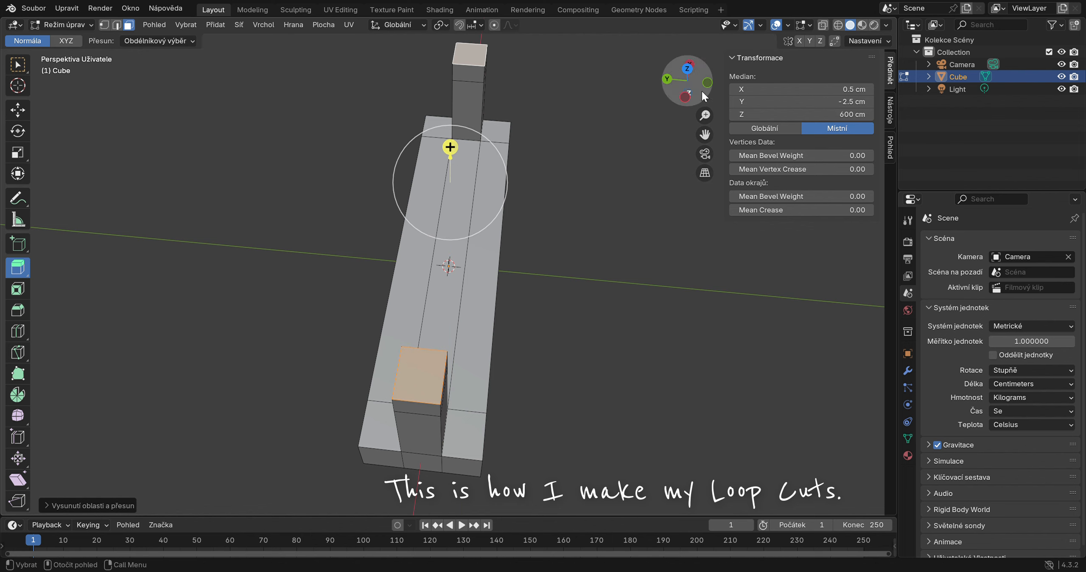
# - Try a further 3 cm extrusion of both posts' top faces, and undo it
pyautogui.scroll(-2, 626, 134)
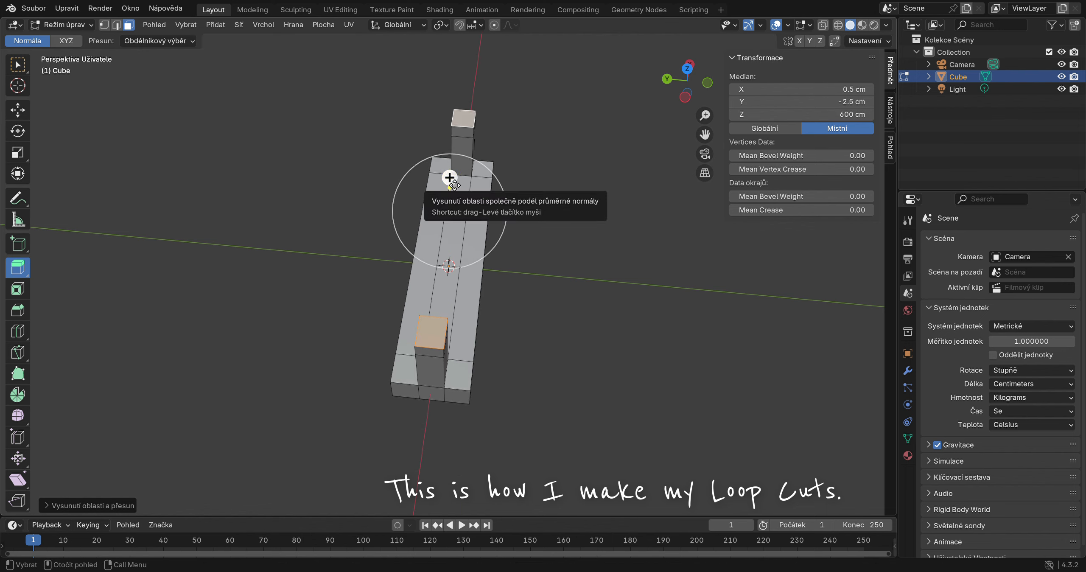
pyautogui.moveTo(448, 176); pyautogui.dragTo(450, 172)
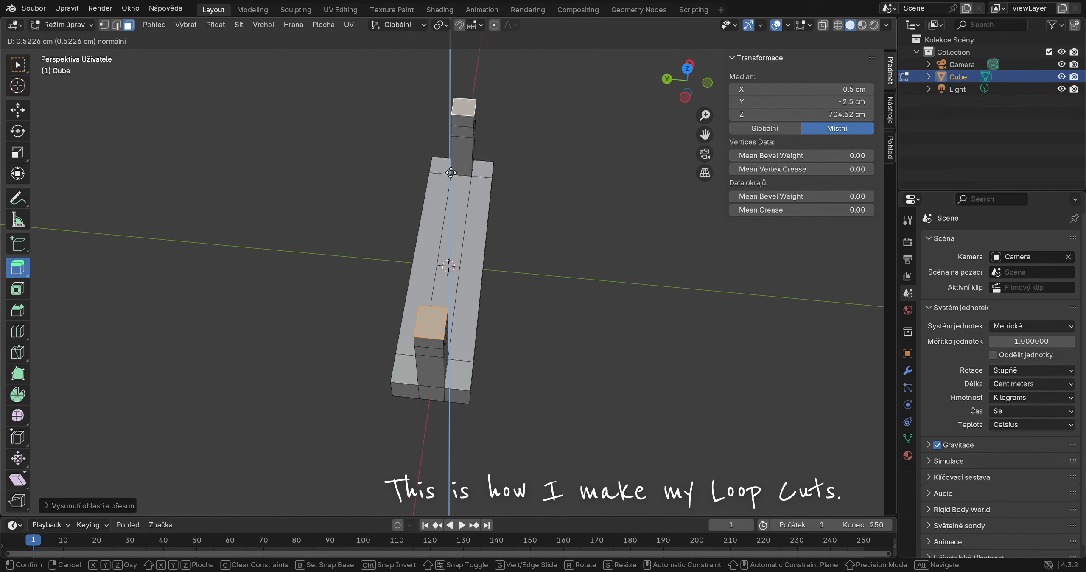
pyautogui.write('3')
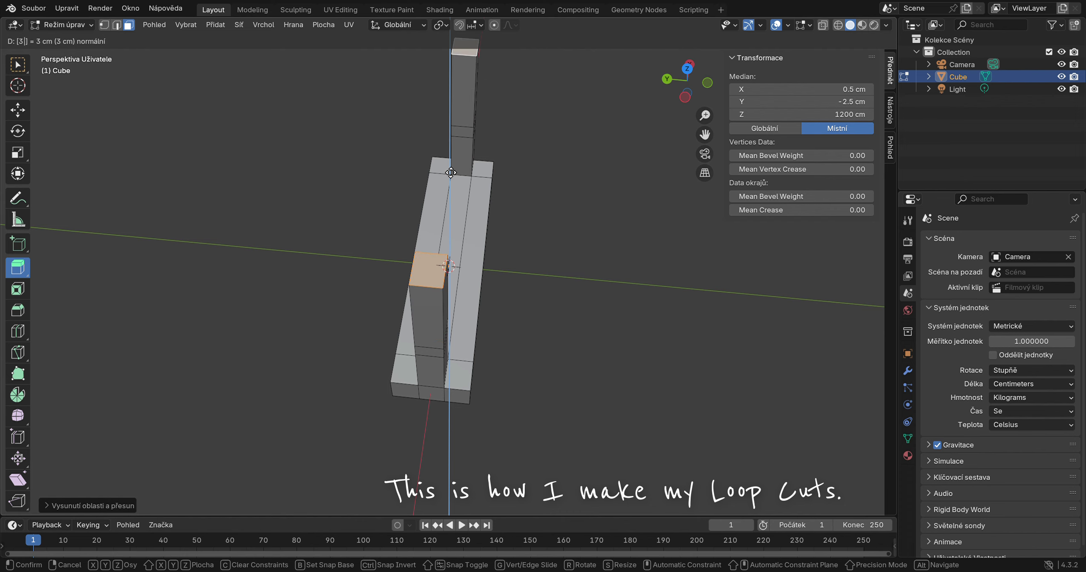
pyautogui.press('Return')
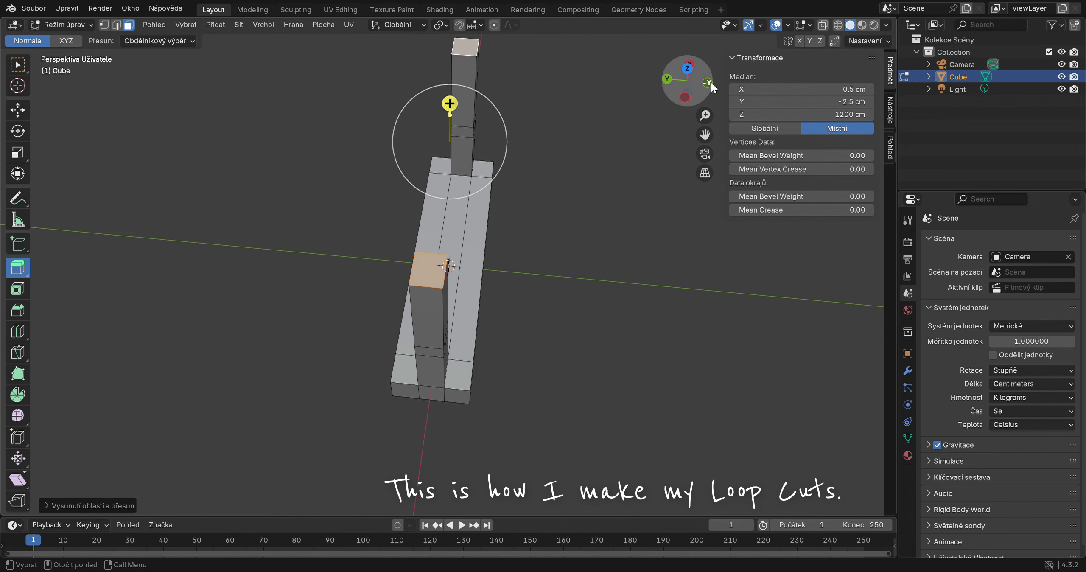
pyautogui.moveTo(712, 89)
pyautogui.mouseDown()
pyautogui.moveTo(663, 82)
pyautogui.moveTo(696, 97)
pyautogui.mouseUp()
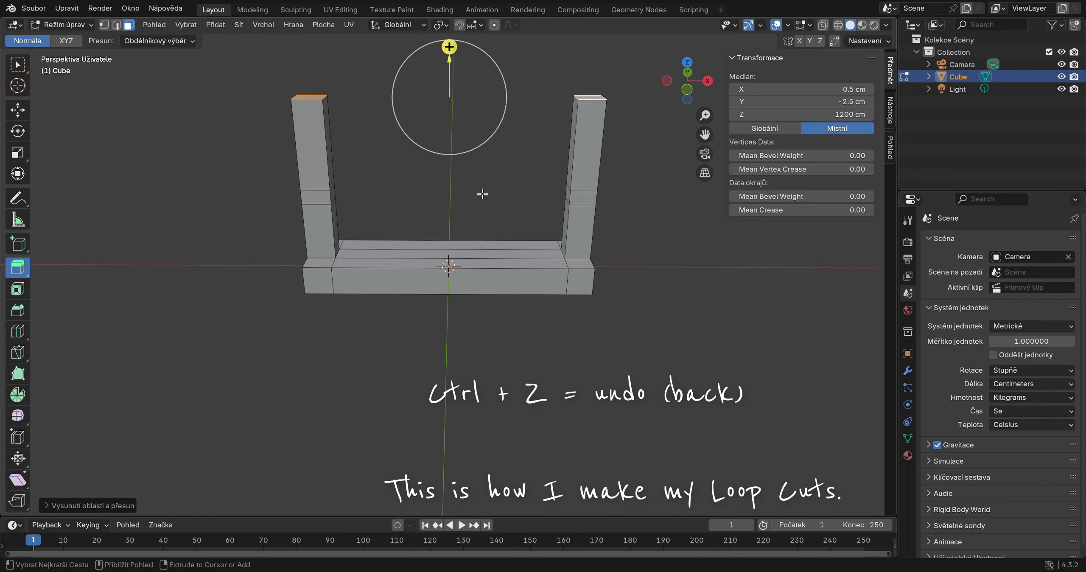
pyautogui.hotkey('ctrl', 'z')
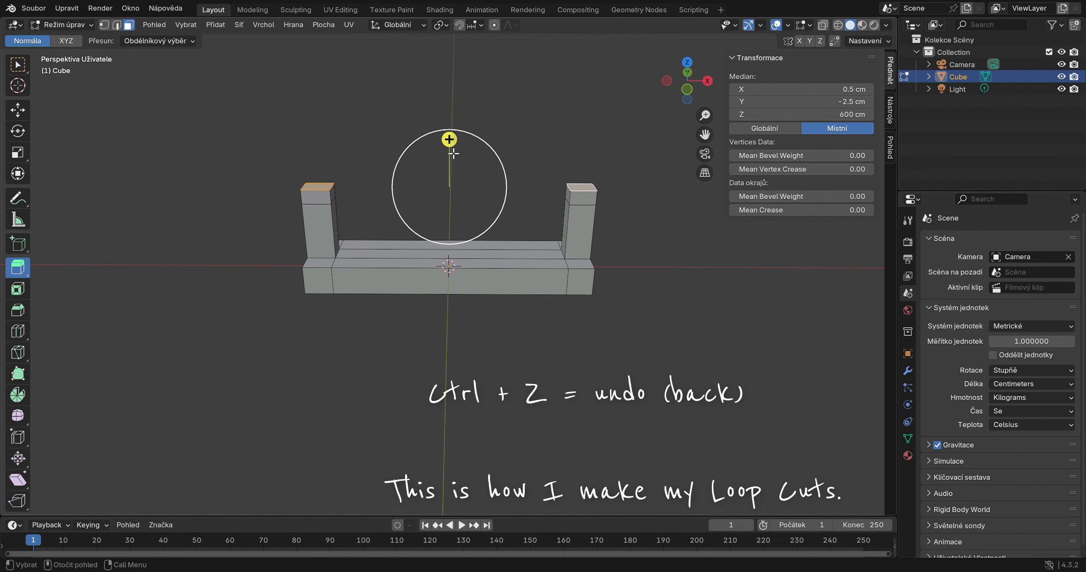
# - Extrude the top faces of both posts upward by 2 cm
pyautogui.moveTo(455, 149); pyautogui.dragTo(449, 126)
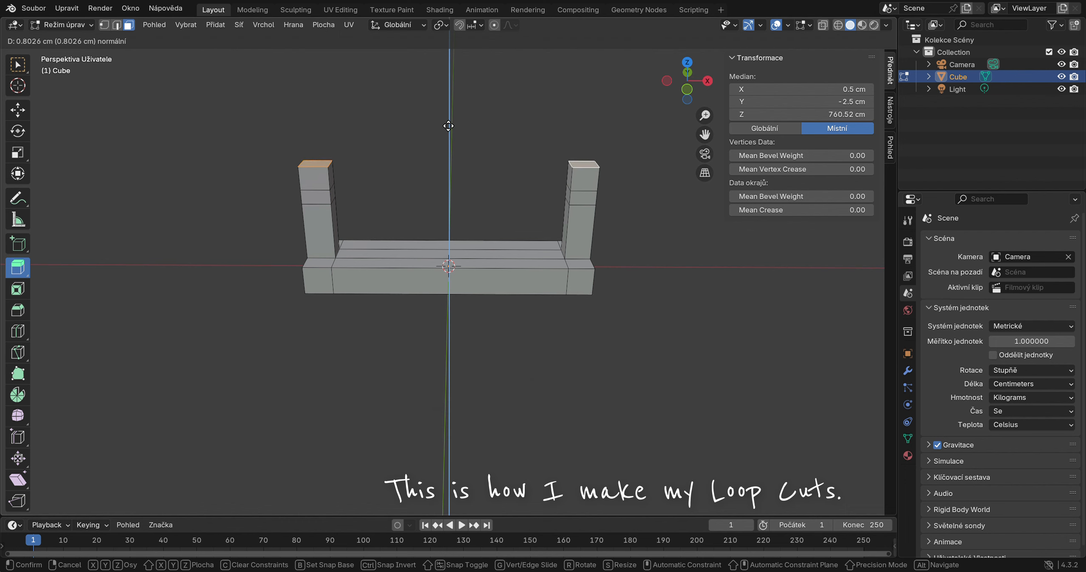
pyautogui.write('2')
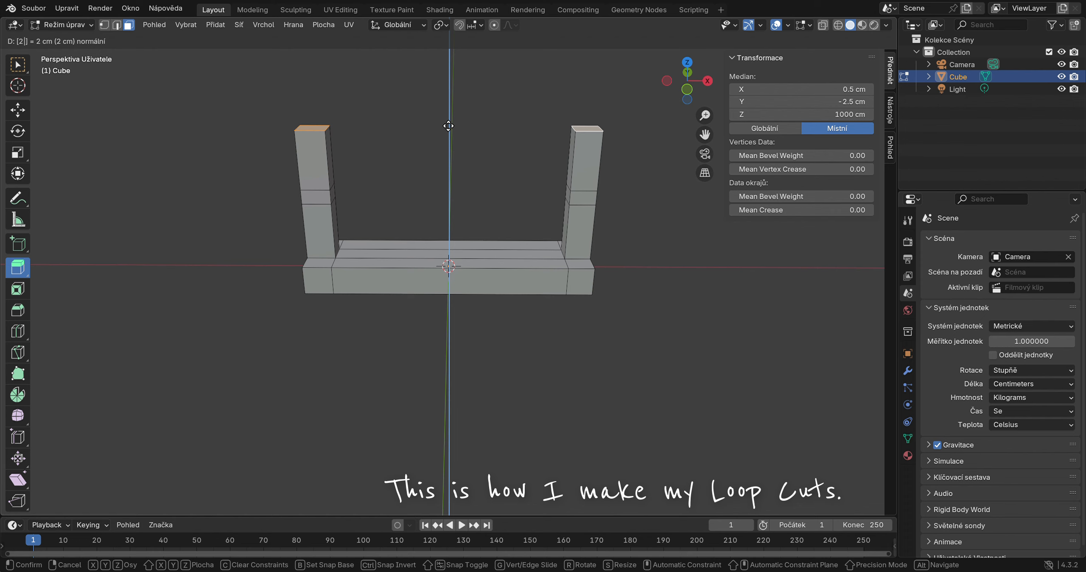
pyautogui.press('Return')
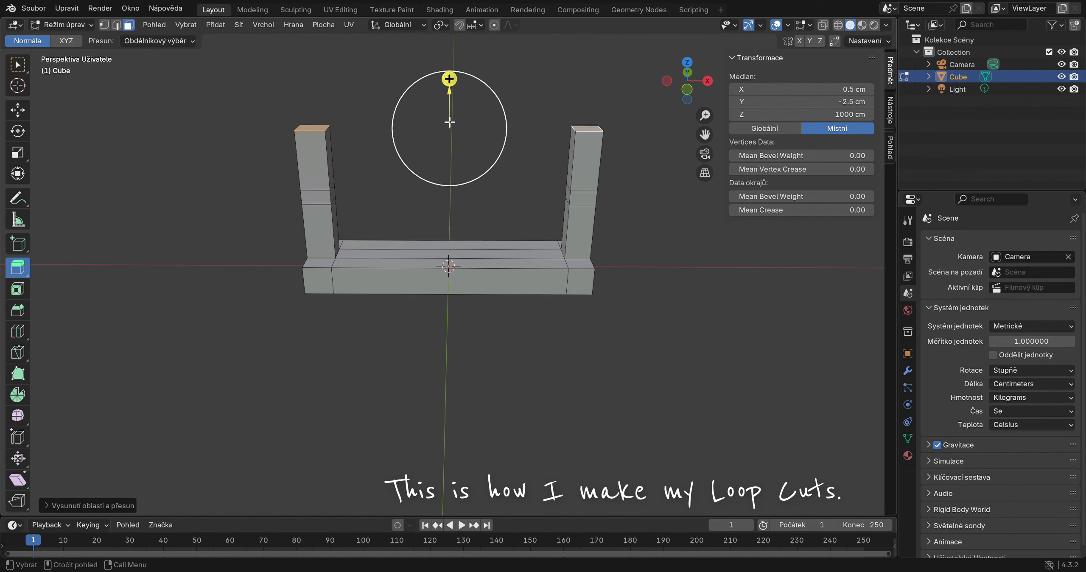
# - Extrude a final 0.5 cm segment on top of both posts, and deselect everything
pyautogui.moveTo(449, 80); pyautogui.dragTo(453, 80)
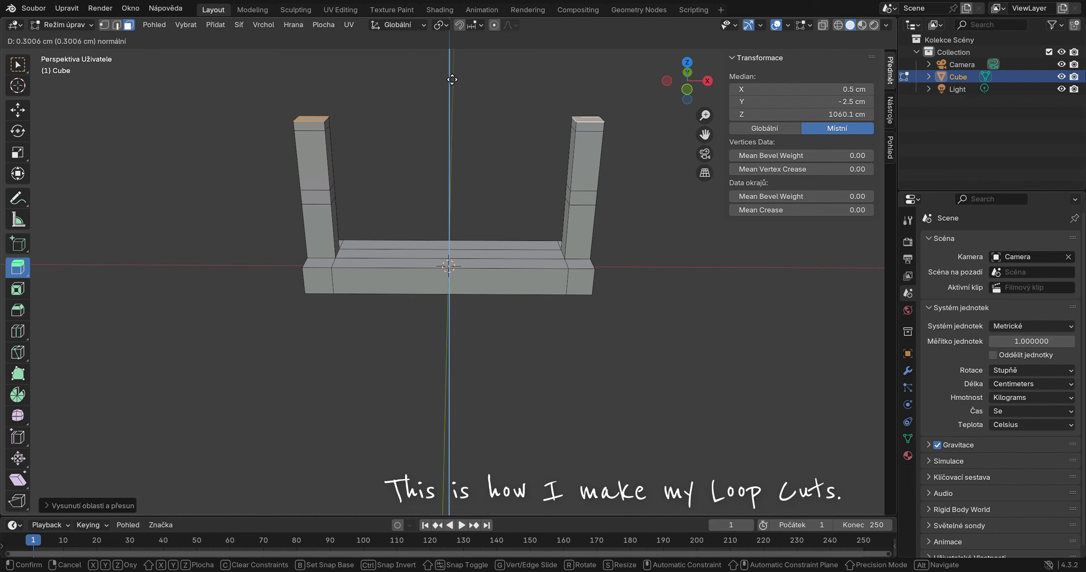
pyautogui.write('.5')
pyautogui.press('Return')
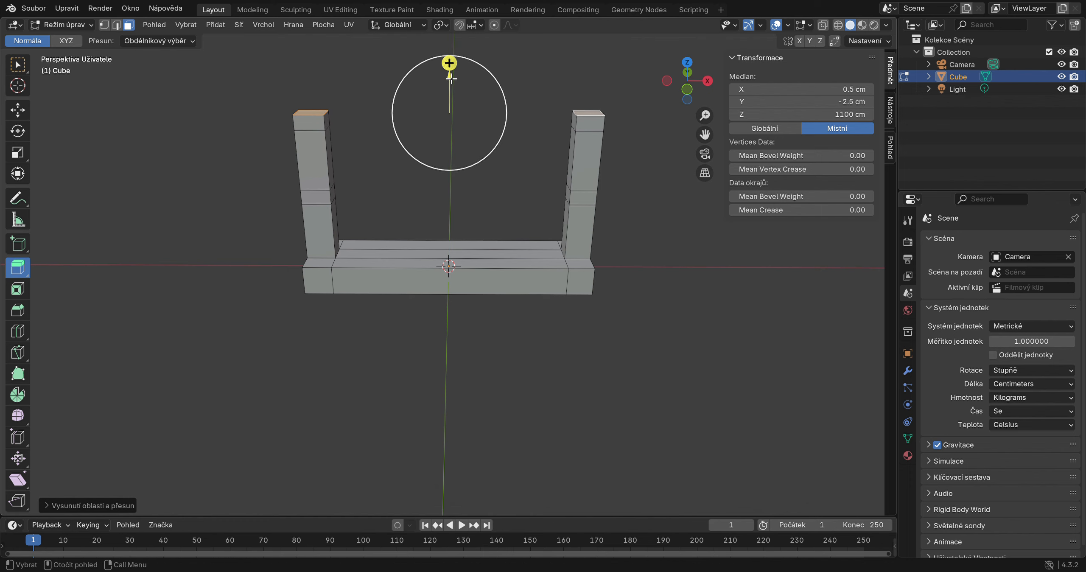
pyautogui.hotkey('alt', 'a')
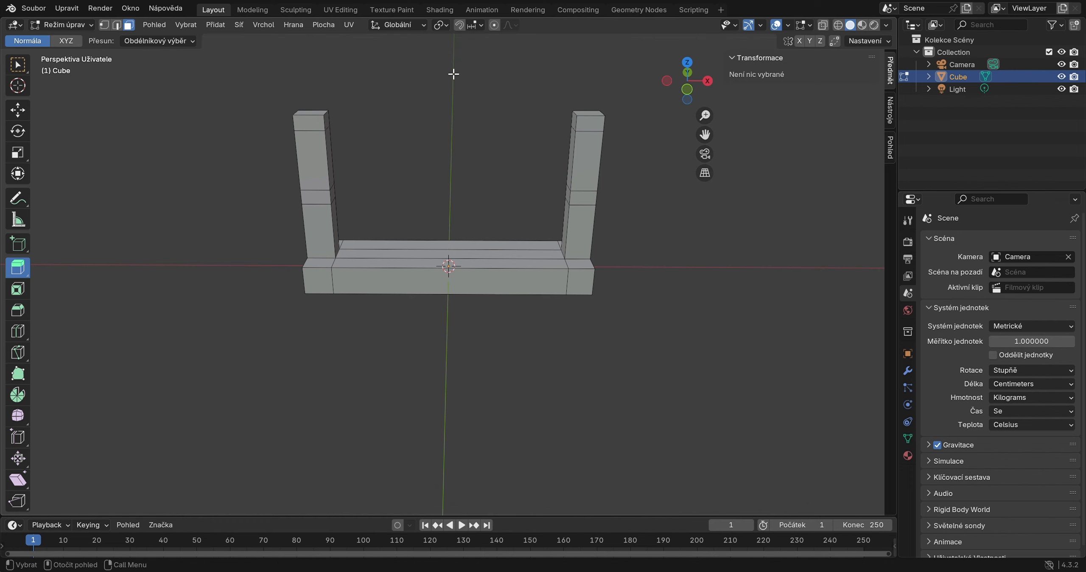
# - Extrude the inner face of one post's top segment about 8 cm across to the opposite post as a crossbar
pyautogui.click(332, 128)
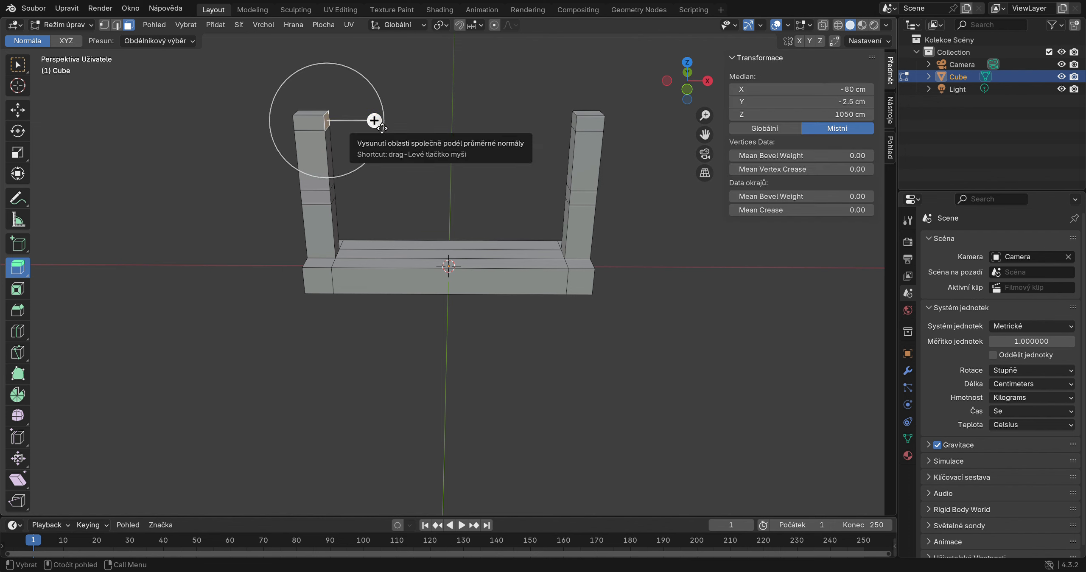
pyautogui.moveTo(382, 128); pyautogui.dragTo(631, 127)
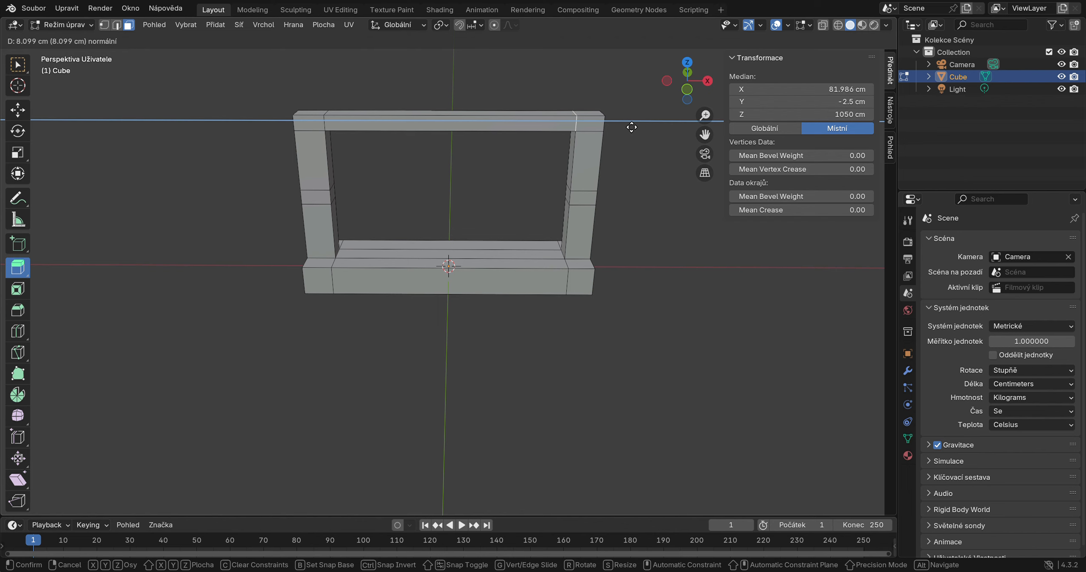
pyautogui.moveTo(631, 127); pyautogui.dragTo(632, 126)
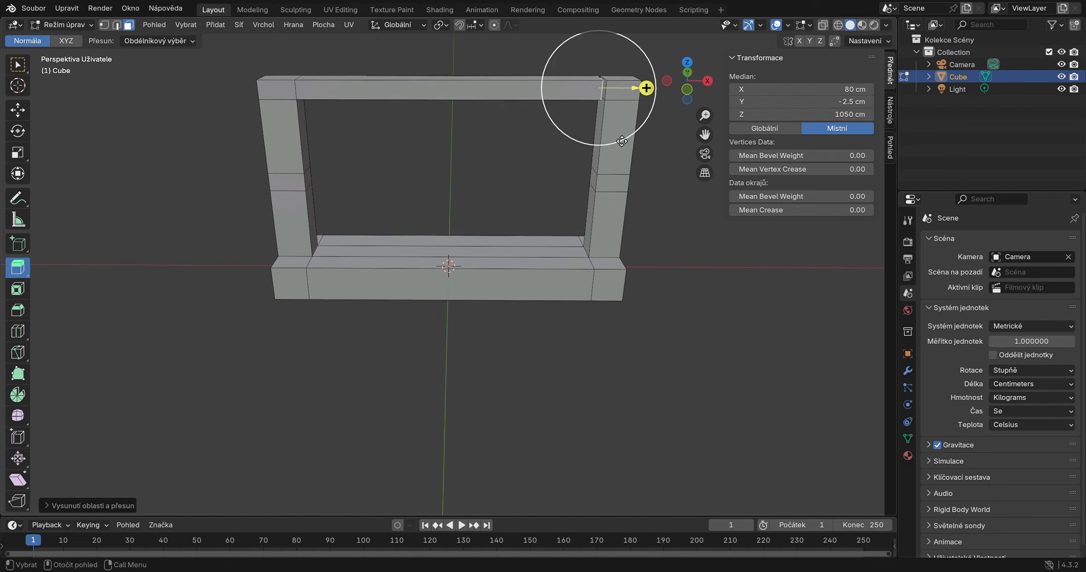
pyautogui.scroll(3, 662, 89)
pyautogui.click(706, 82)
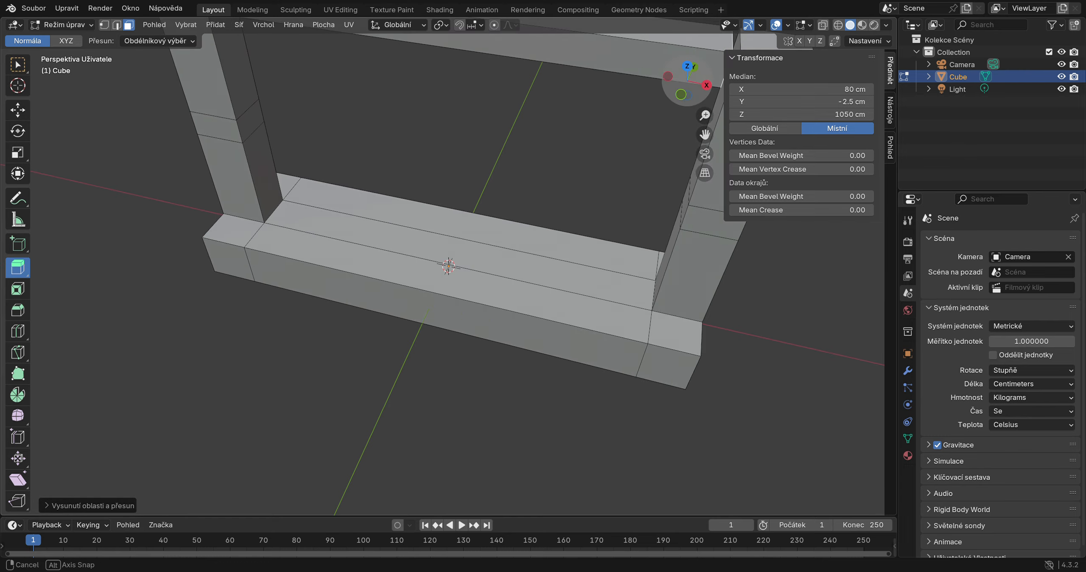
# - Extrude the top crossbar's end face slightly further into the opposite post, to a local X of about 82 cm, and deselect it
pyautogui.moveTo(701, 86); pyautogui.dragTo(631, 176)
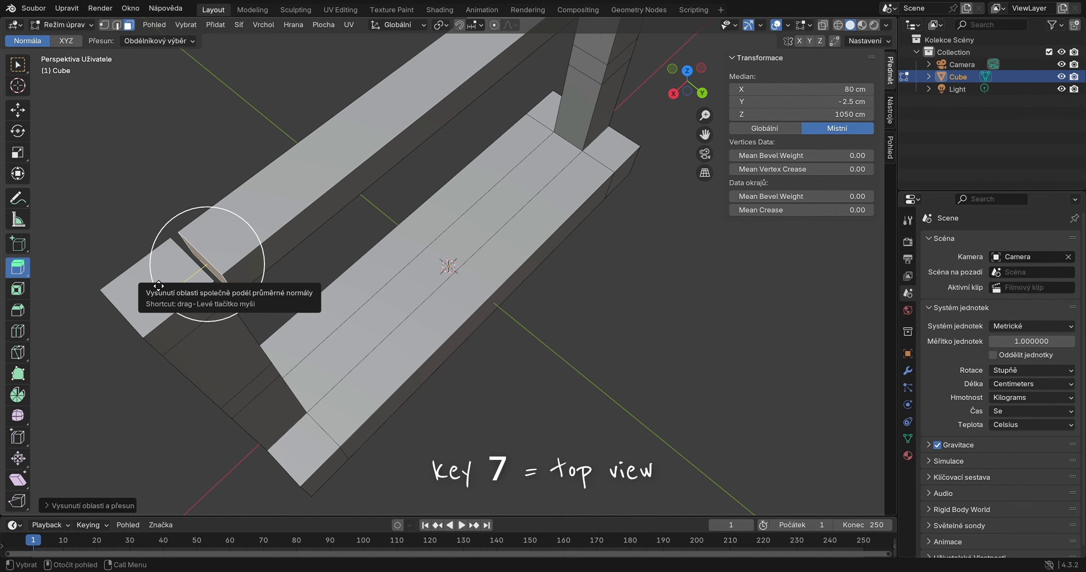
pyautogui.press('KP_7')
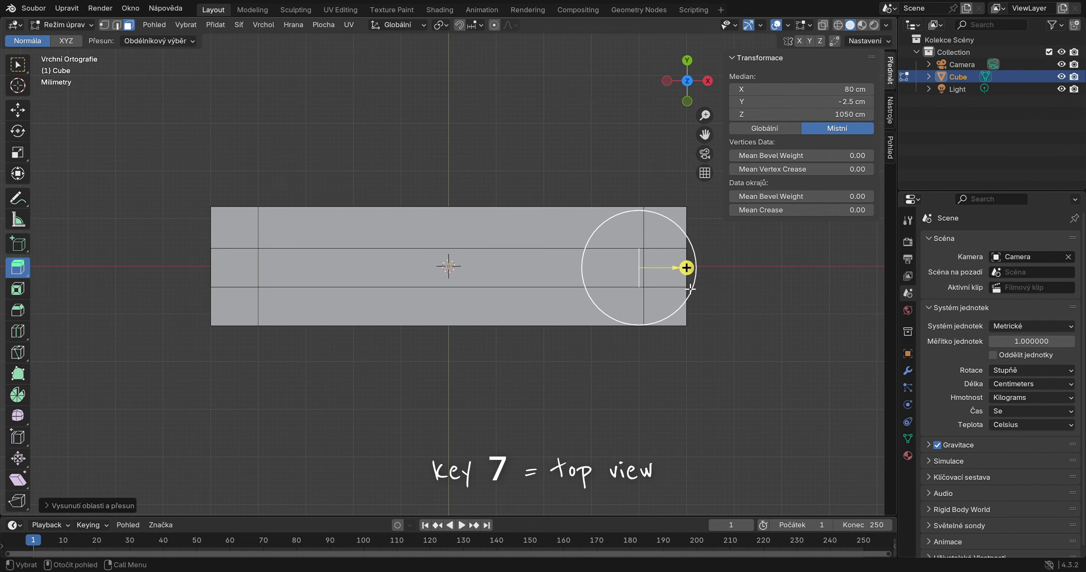
pyautogui.moveTo(687, 267); pyautogui.dragTo(701, 274)
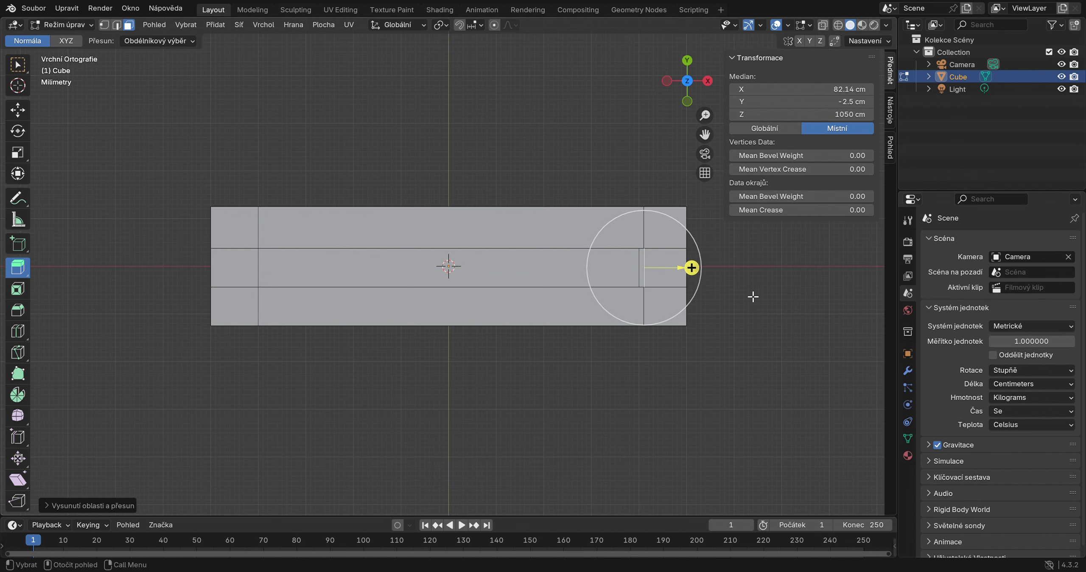
pyautogui.click(763, 301)
# - Extrude the inner face of one post's short middle segment across to the opposite post as a second crossbar, and deselect everything
pyautogui.moveTo(700, 81); pyautogui.dragTo(697, 106)
pyautogui.click(237, 150)
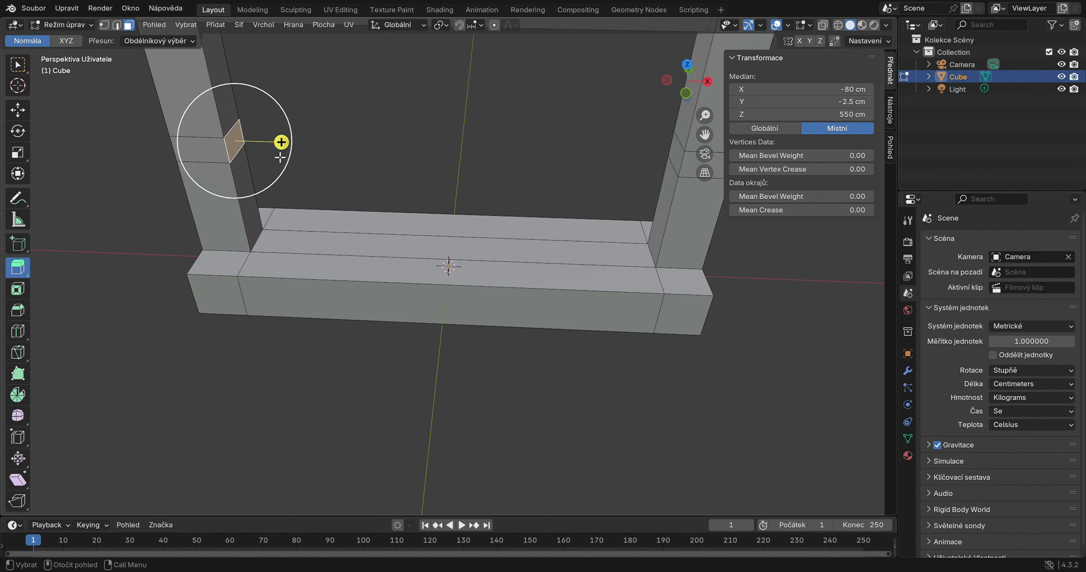
pyautogui.moveTo(279, 144); pyautogui.dragTo(724, 165)
pyautogui.click(797, 430)
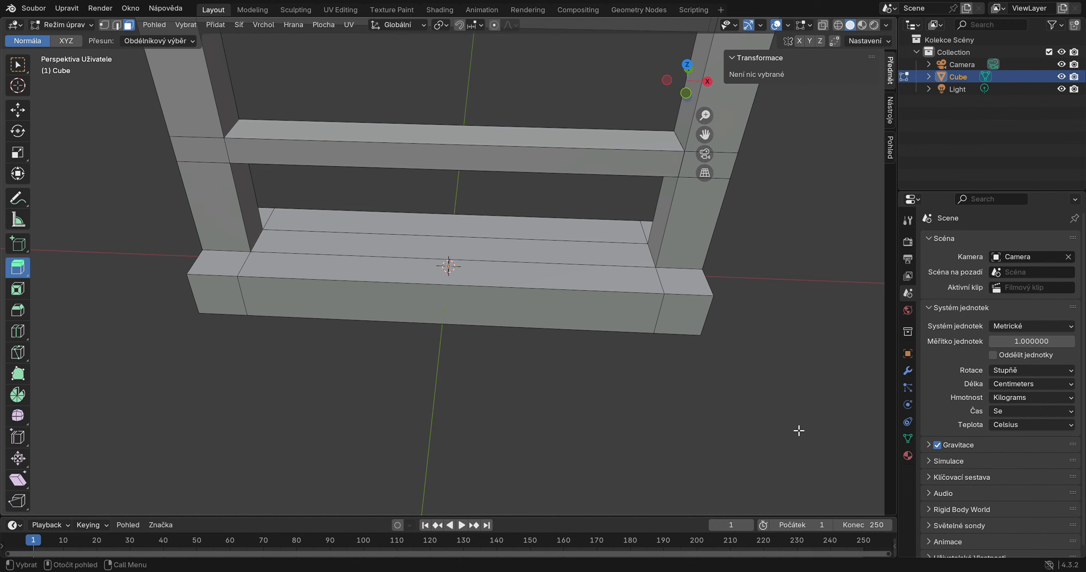
pyautogui.scroll(-1, 697, 391)
pyautogui.scroll(-1, 697, 391)
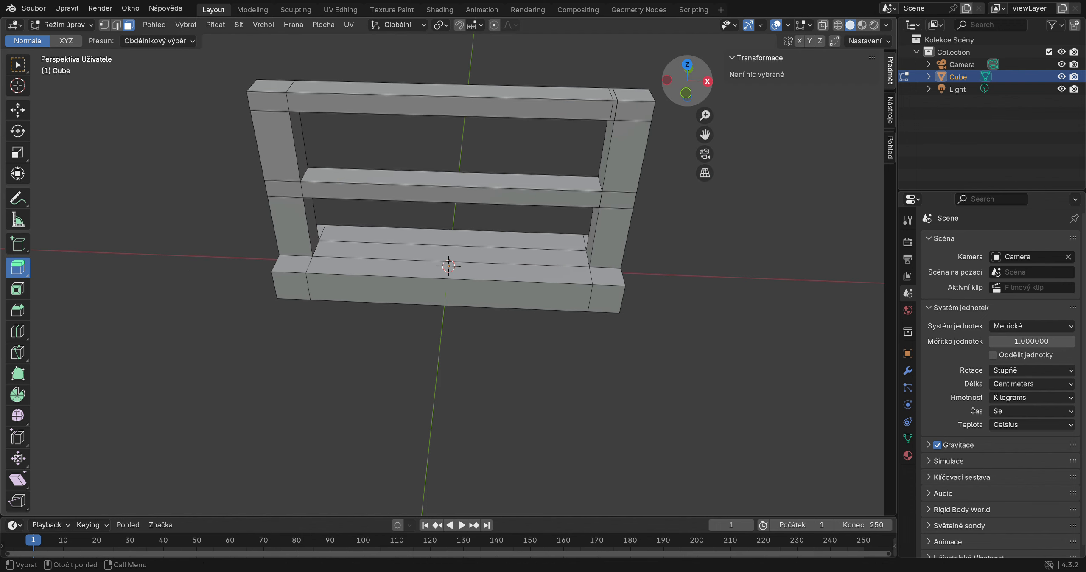
pyautogui.moveTo(705, 89); pyautogui.dragTo(681, 98)
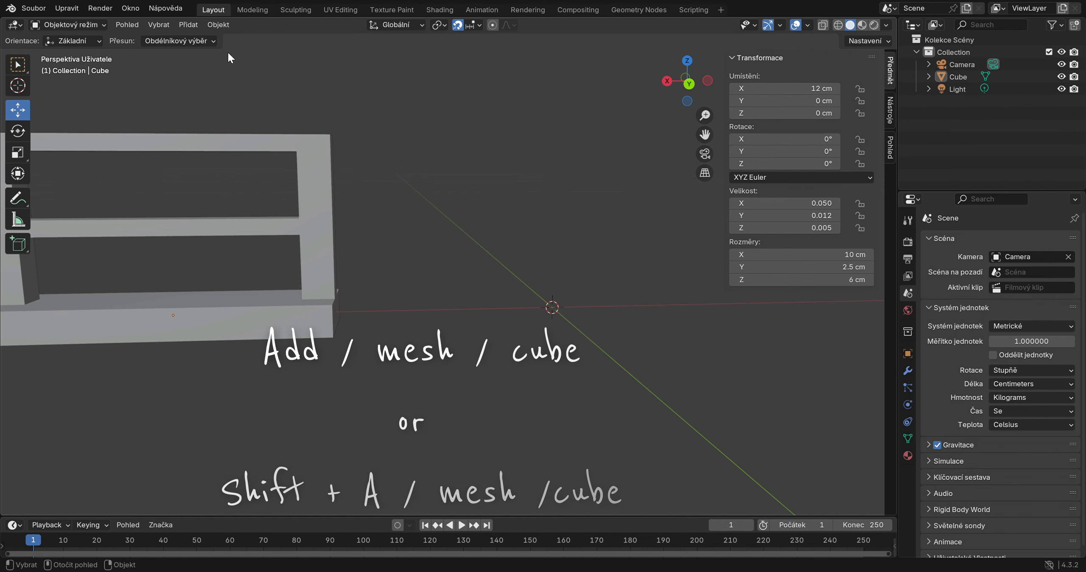
# - Add a new cube mesh to the scene beside the finished frame
pyautogui.click(196, 29)
pyautogui.moveTo(205, 39)
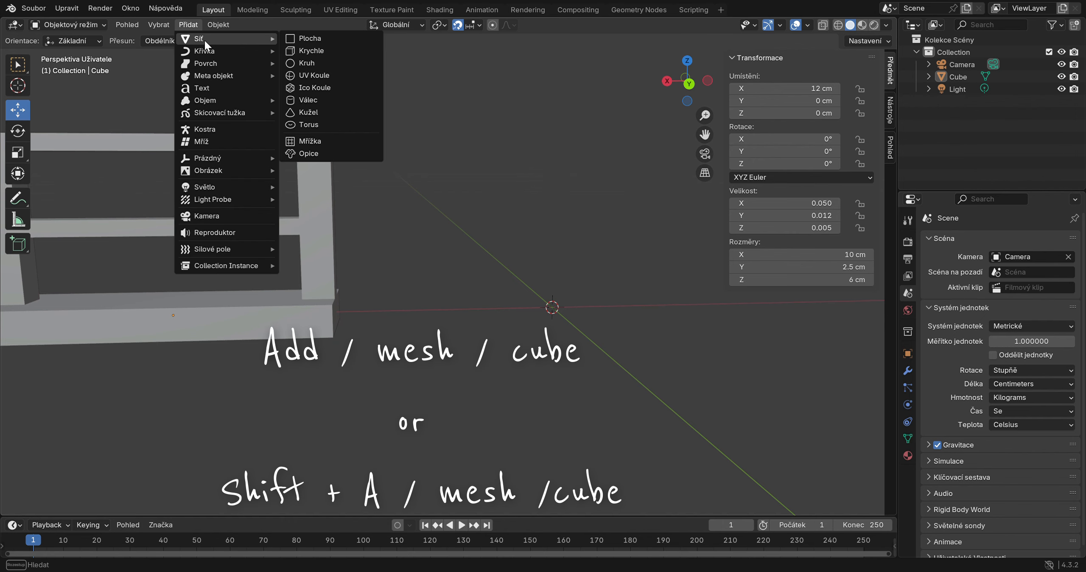
pyautogui.click(312, 49)
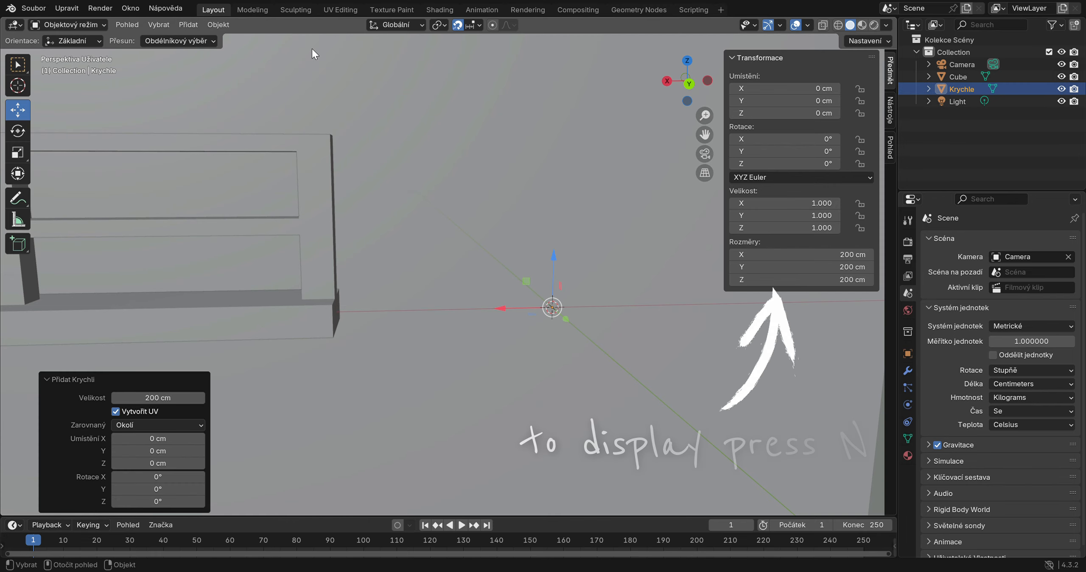
# - Set the new cube's dimensions to 10 cm in X, 2.5 cm in Y and 1 cm in Z, and deselect it
pyautogui.click(855, 256)
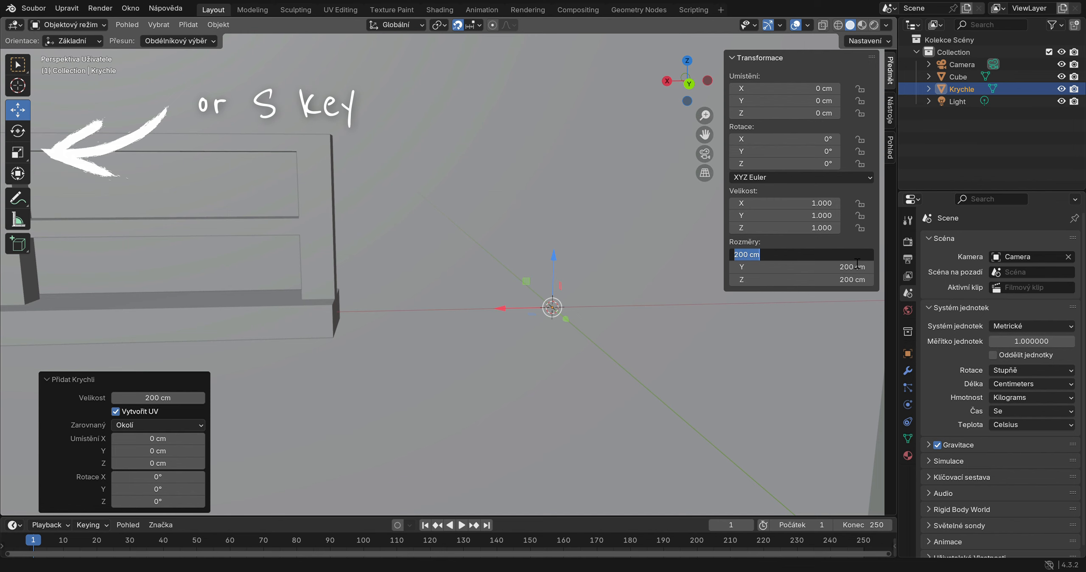
pyautogui.write('10')
pyautogui.press('Return')
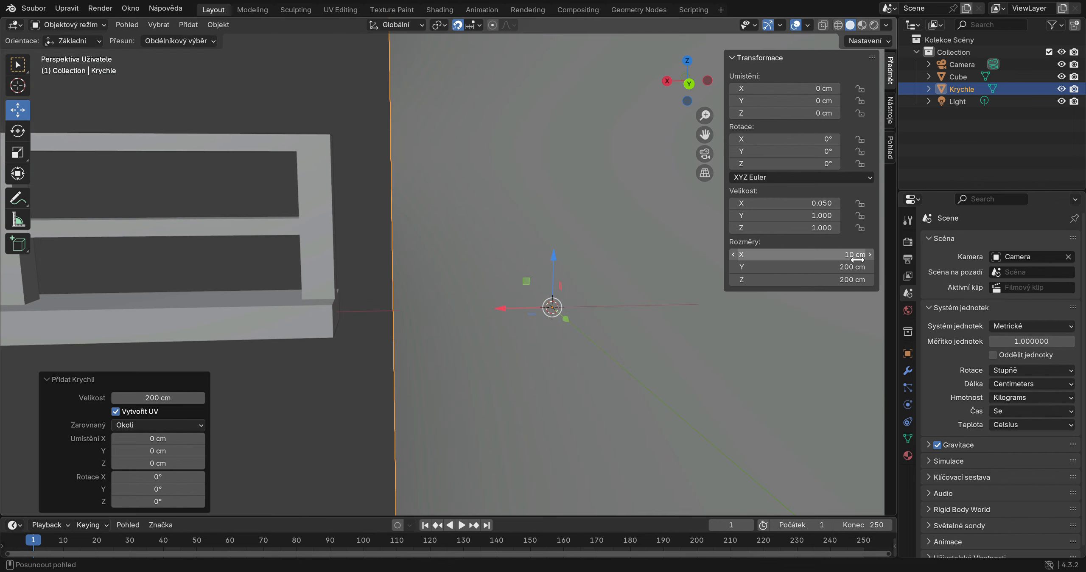
pyautogui.click(859, 271)
pyautogui.write('2')
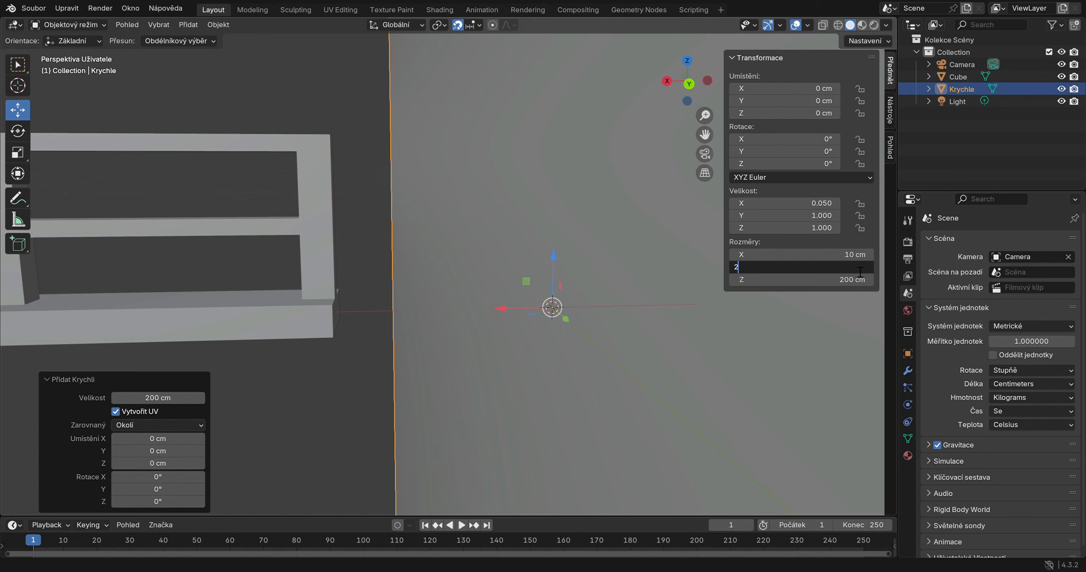
pyautogui.write('.5')
pyautogui.press('Return')
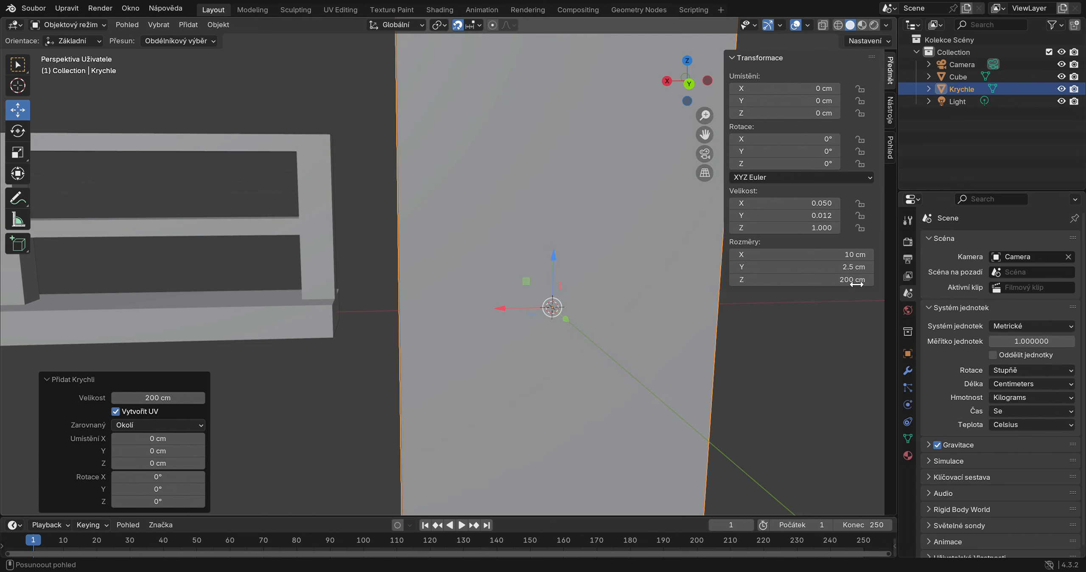
pyautogui.click(856, 284)
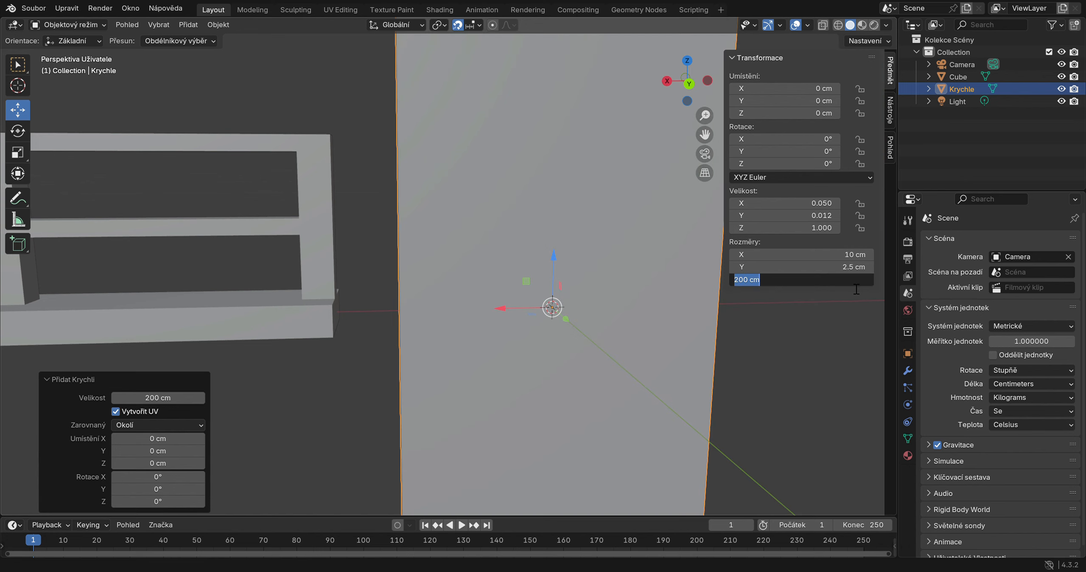
pyautogui.write('1')
pyautogui.press('Return')
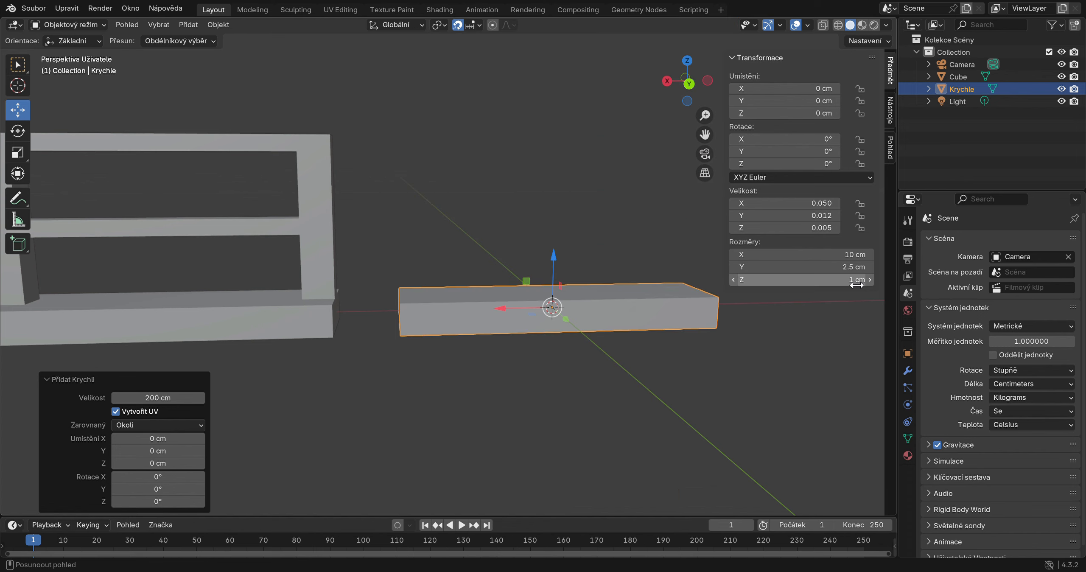
pyautogui.click(691, 357)
# - In Edit Mode, add a crosswise loop cut to the new block, slid by 0.8 toward the end nearest the frame
pyautogui.moveTo(687, 80); pyautogui.dragTo(639, 135)
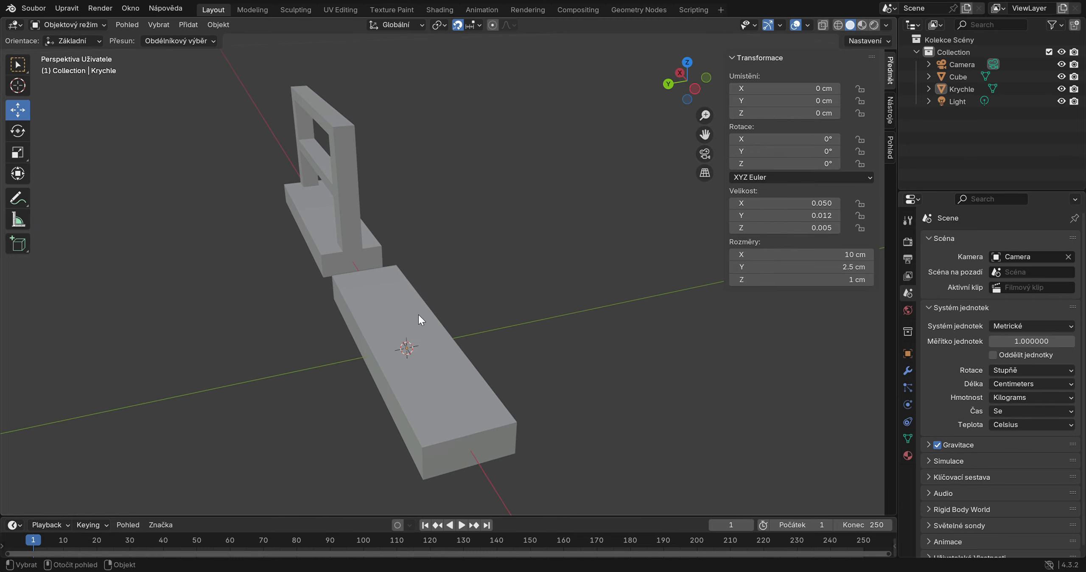
pyautogui.click(101, 24)
pyautogui.click(92, 51)
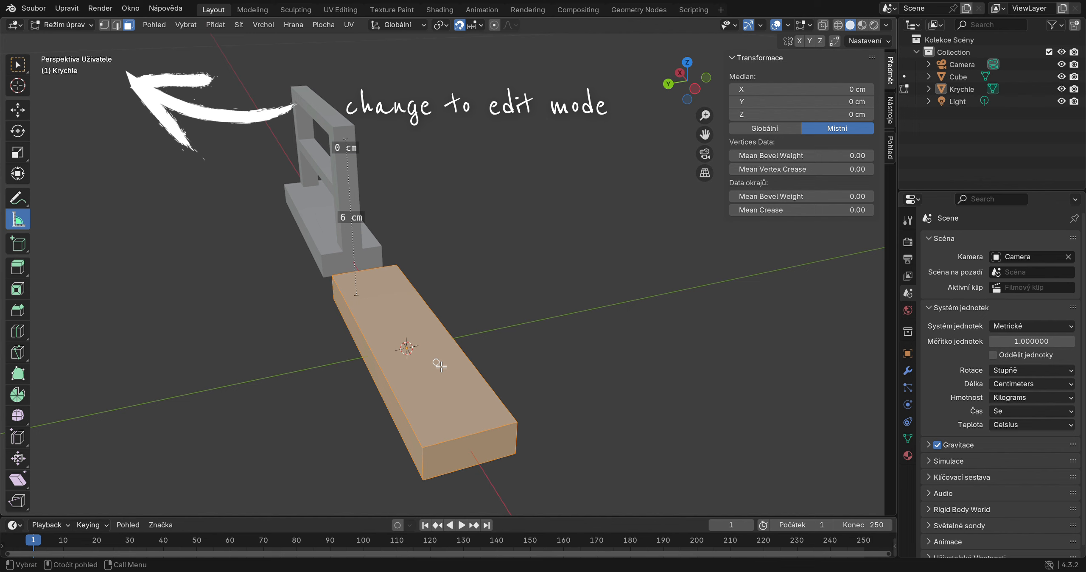
pyautogui.hotkey('ctrl', 'r')
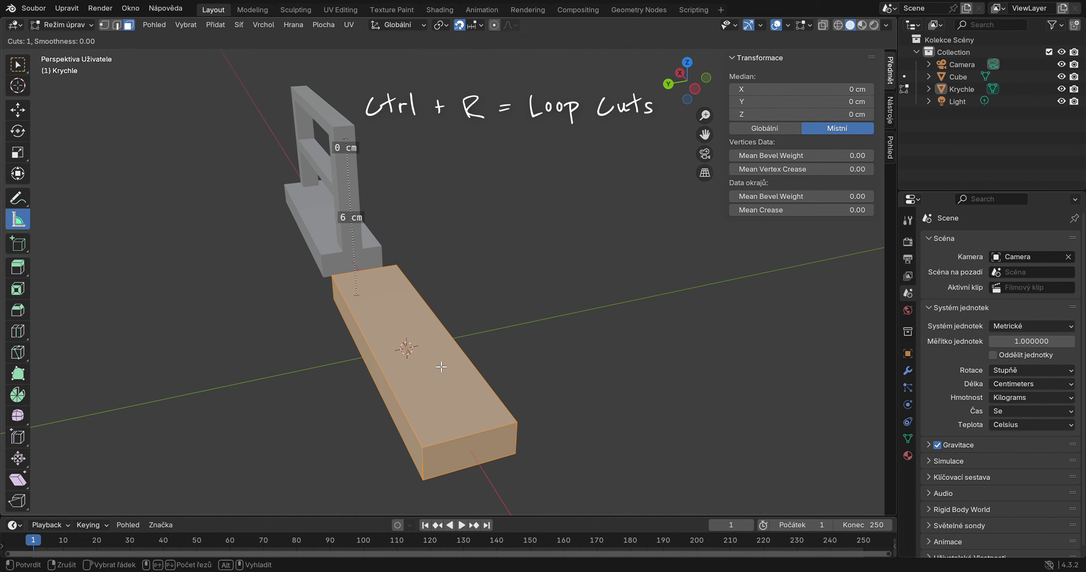
pyautogui.rightClick(442, 367)
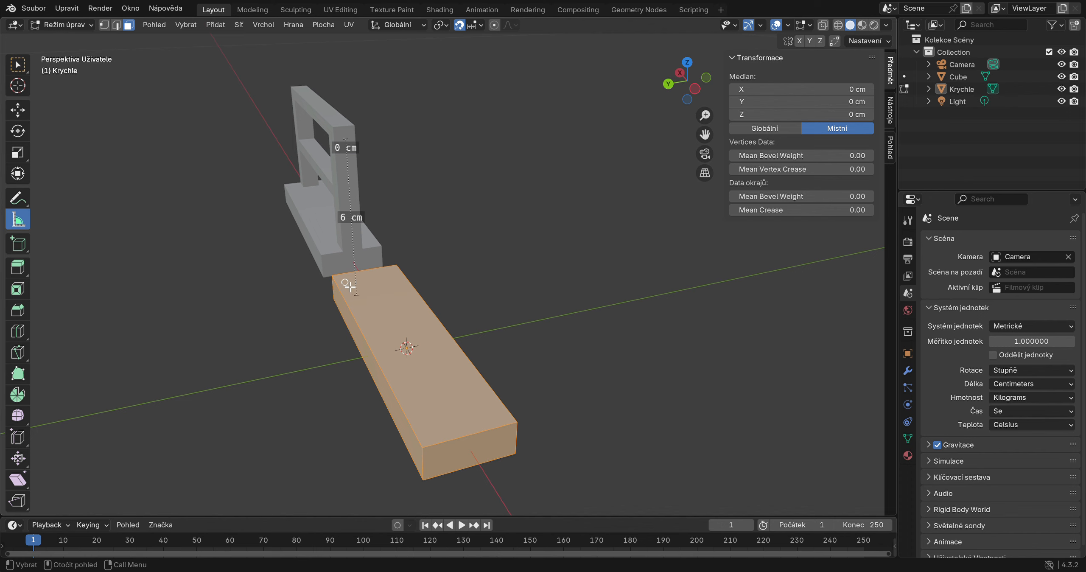
pyautogui.hotkey('ctrl', 'r')
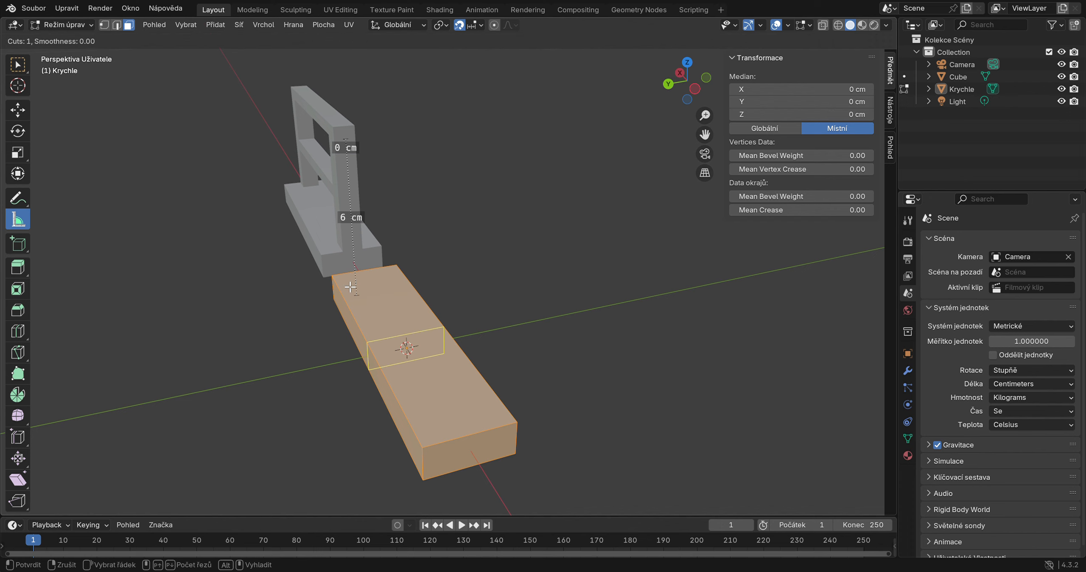
pyautogui.click(384, 349)
pyautogui.moveTo(358, 291)
pyautogui.mouseDown()
pyautogui.moveTo(342, 259)
pyautogui.moveTo(347, 274)
pyautogui.mouseUp()
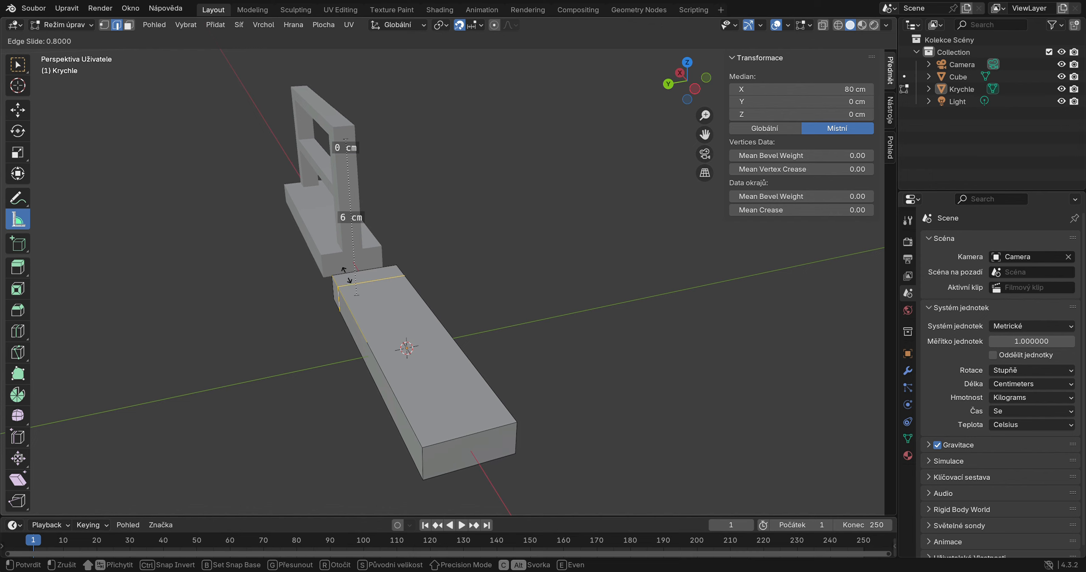
pyautogui.write('.8')
pyautogui.press('Return')
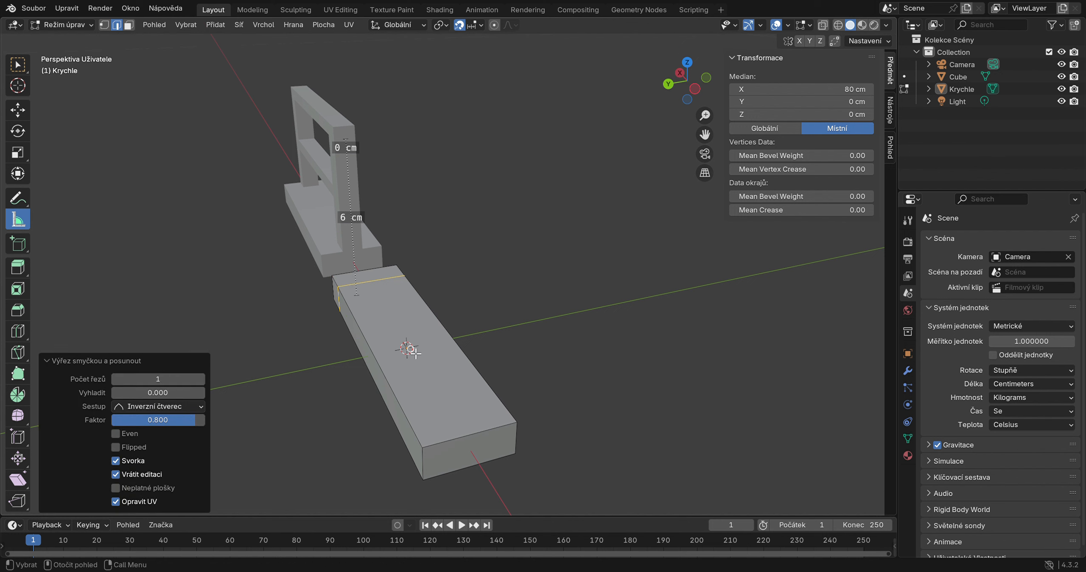
# - Add a second crosswise loop cut near the block's other end with an edge slide of -0.8
pyautogui.hotkey('ctrl', 'r')
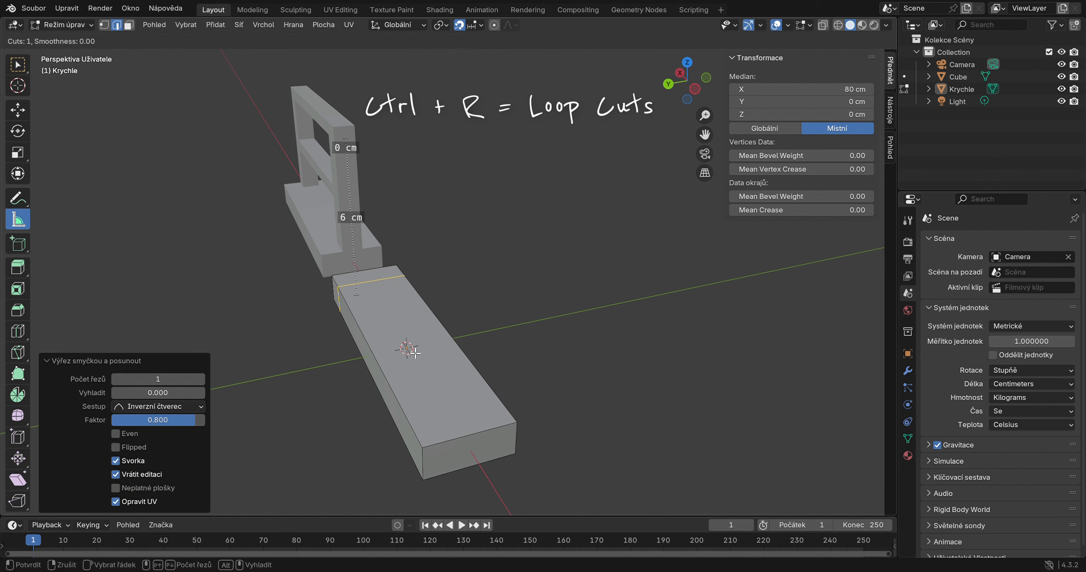
pyautogui.click(410, 406)
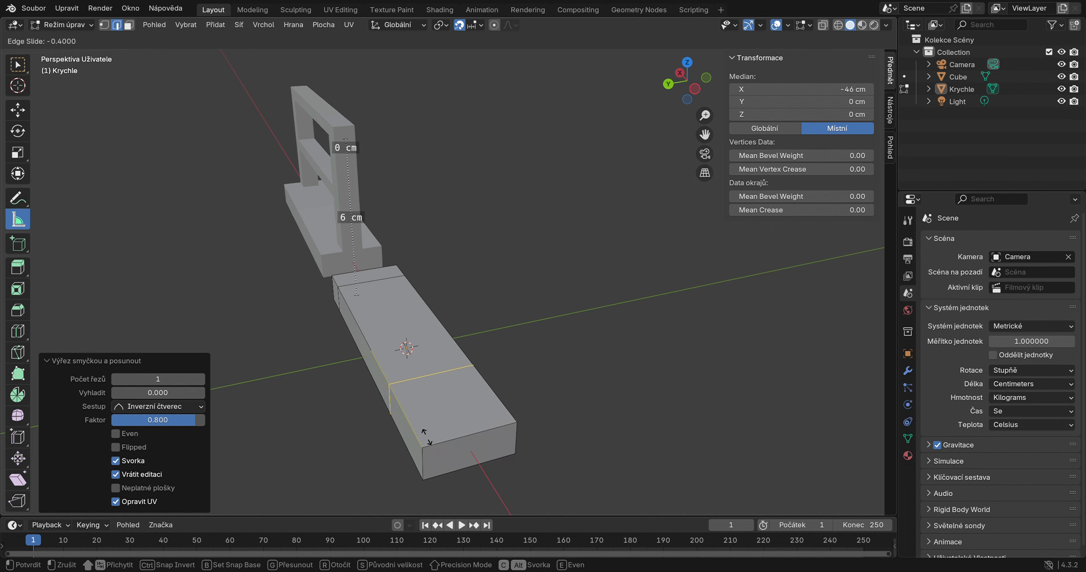
pyautogui.write('-(.')
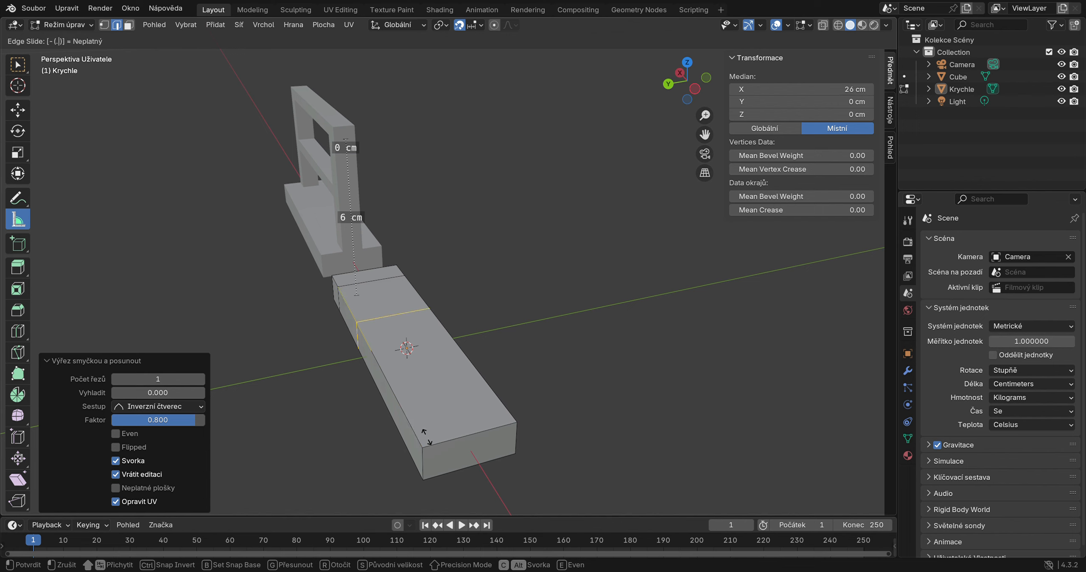
pyautogui.write('8')
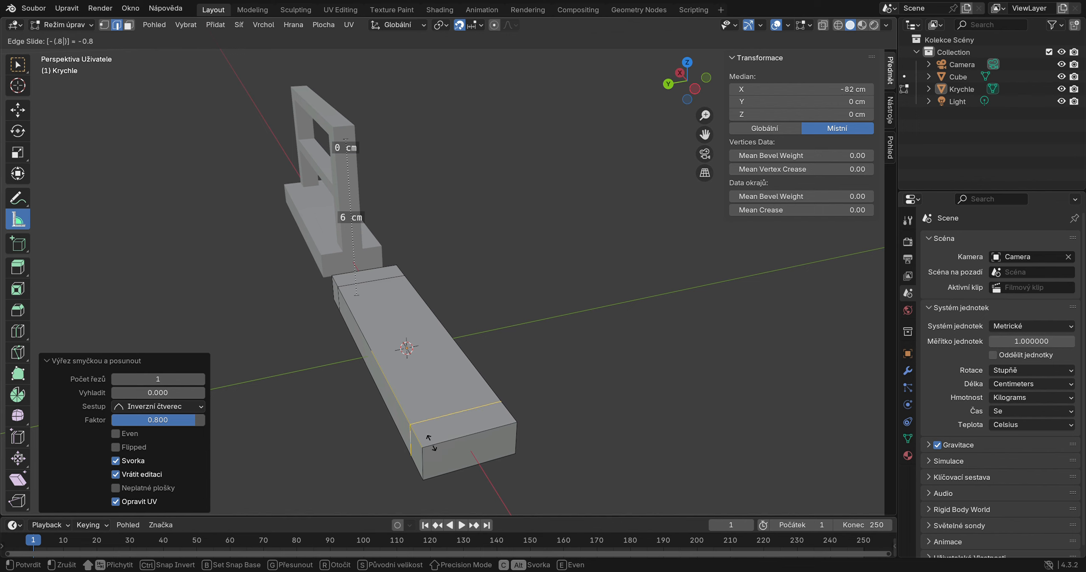
pyautogui.press('Return')
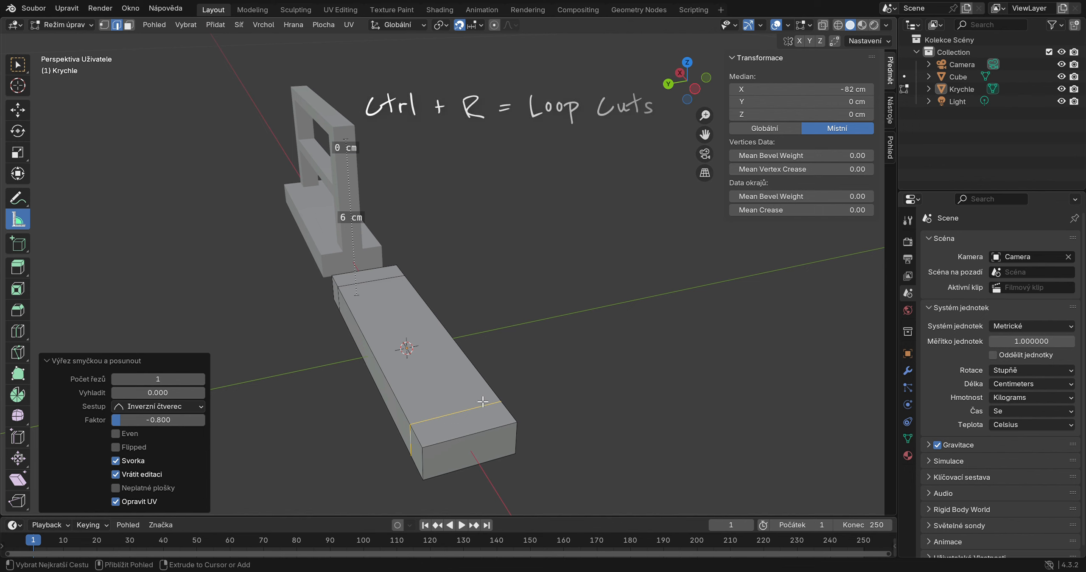
# - Add two lengthwise loop cuts to the block, one slid to -0.3 and one centred in the remaining wider strip at factor 0
pyautogui.hotkey('ctrl', 'r')
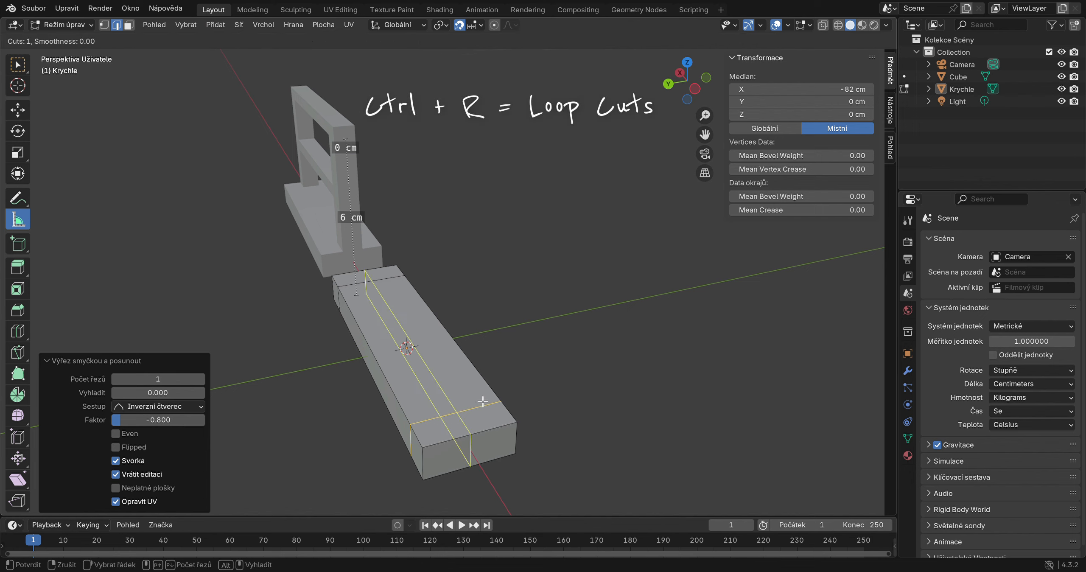
pyautogui.click(455, 412)
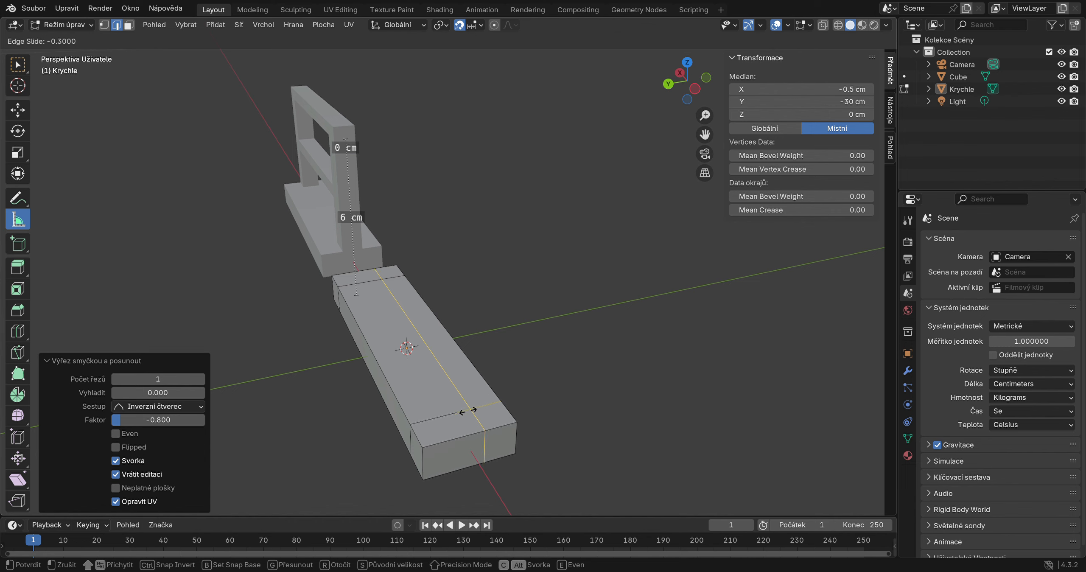
pyautogui.click(468, 410)
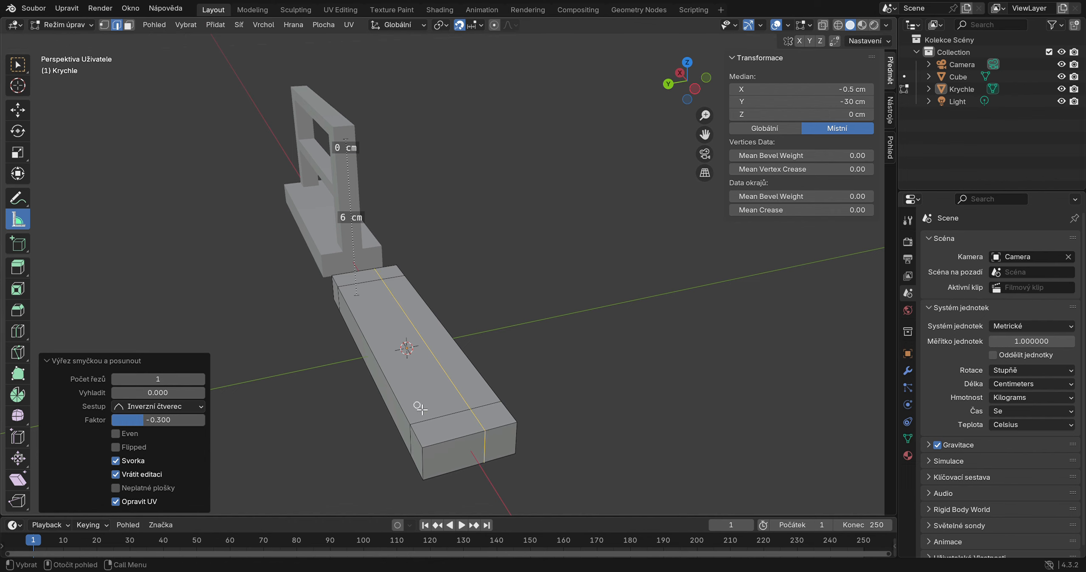
pyautogui.hotkey('ctrl', 'r')
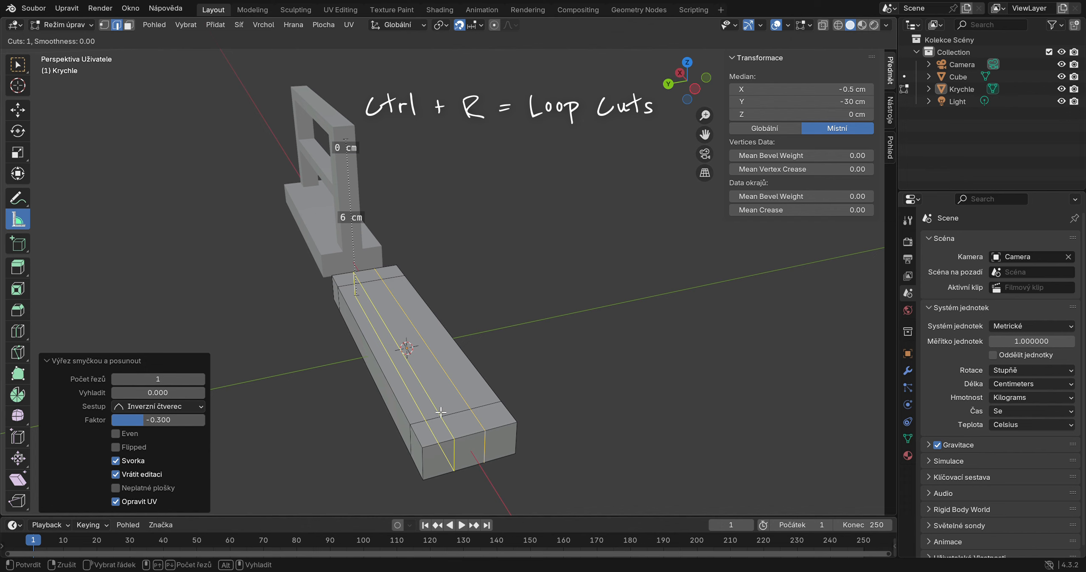
pyautogui.click(454, 435)
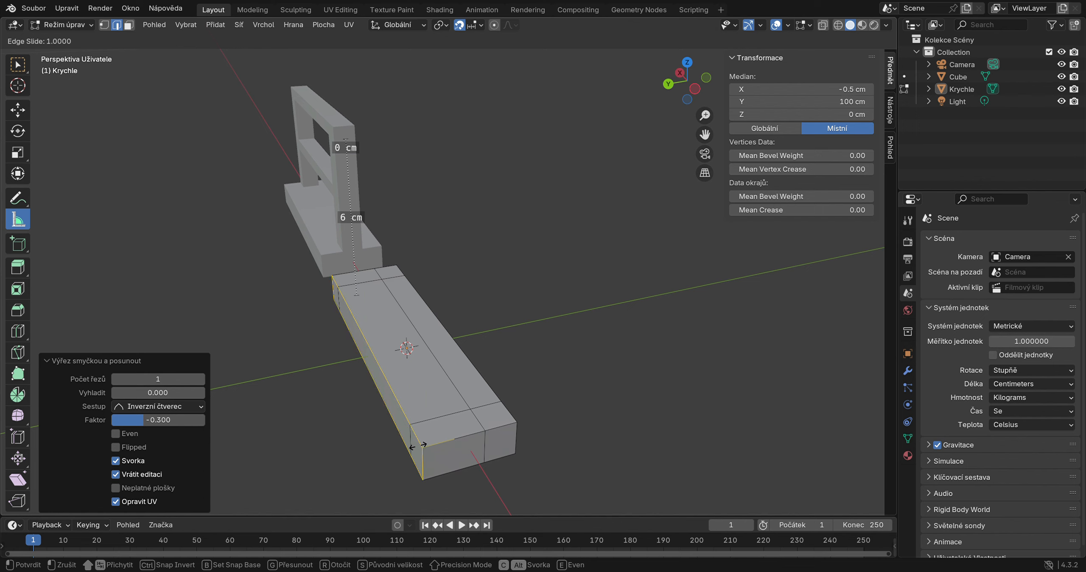
pyautogui.click(450, 439)
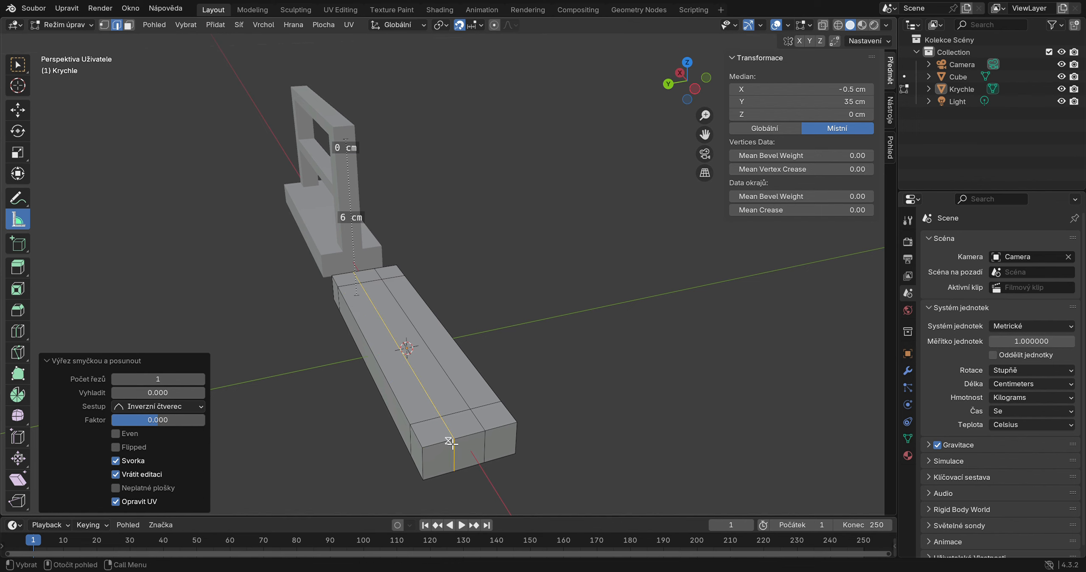
# - Switch to face selection and select the middle top face at each end of the second block
pyautogui.moveTo(674, 89); pyautogui.dragTo(666, 106)
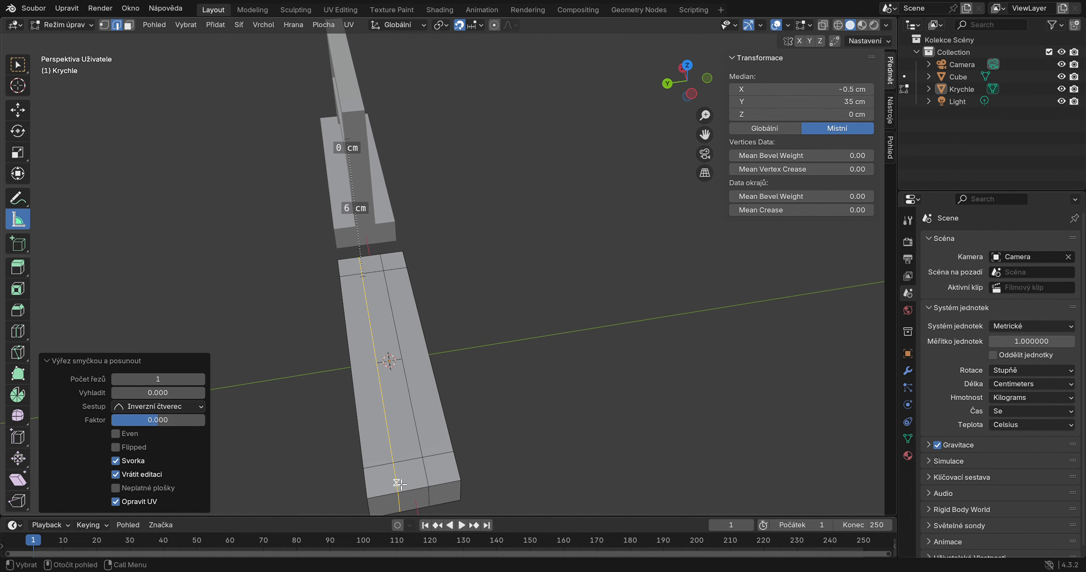
pyautogui.click(129, 25)
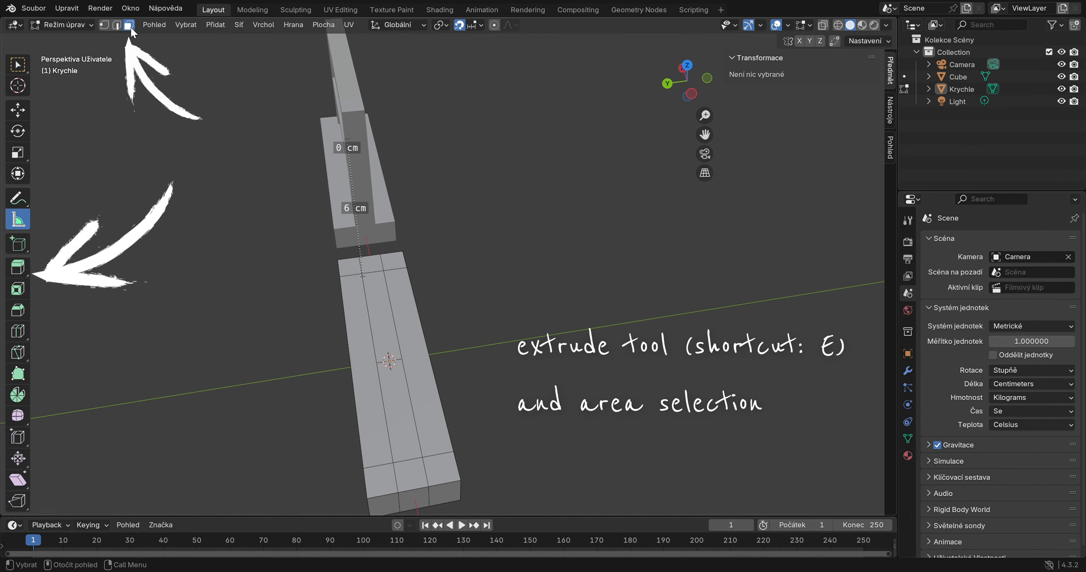
pyautogui.click(373, 270)
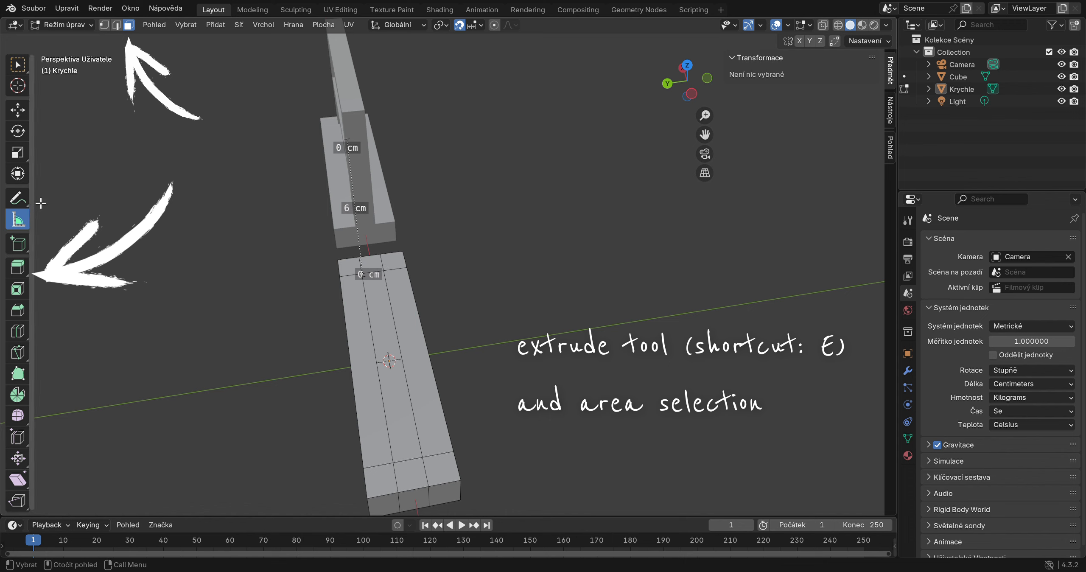
pyautogui.click(19, 113)
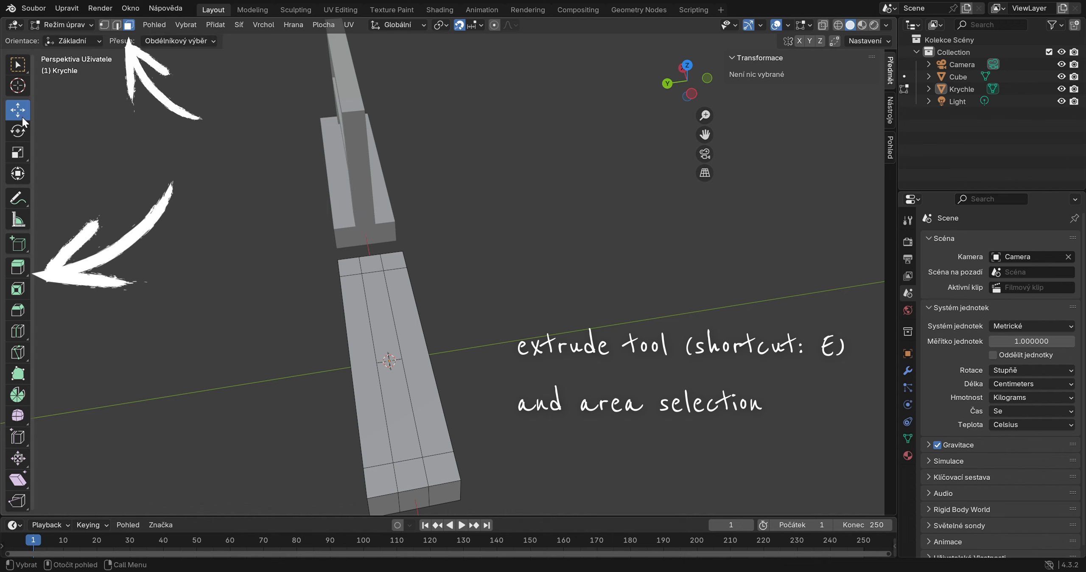
pyautogui.click(379, 267)
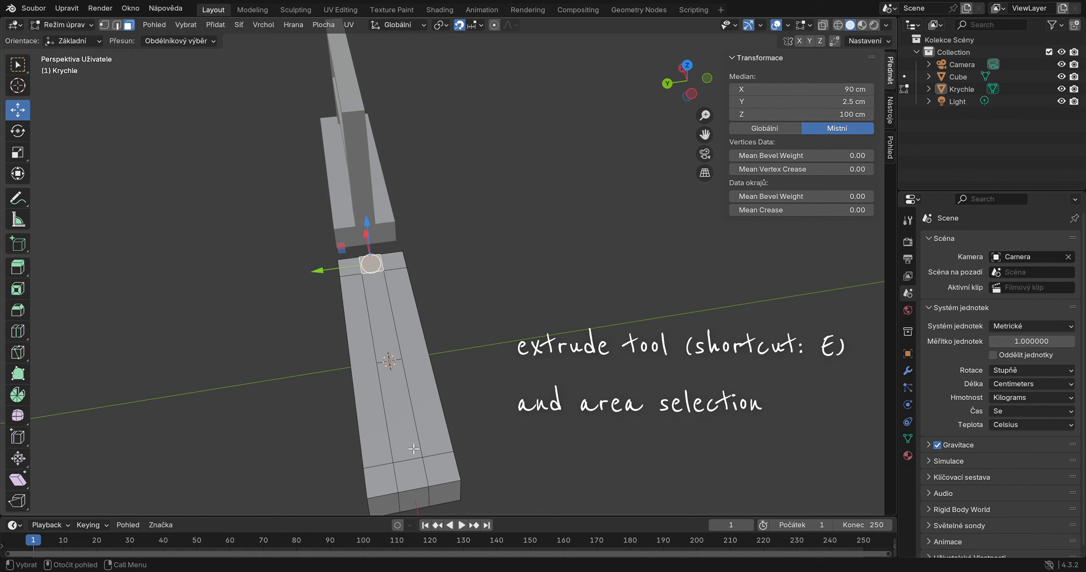
pyautogui.keyDown('shift'); pyautogui.click(409, 485); pyautogui.keyUp('shift')
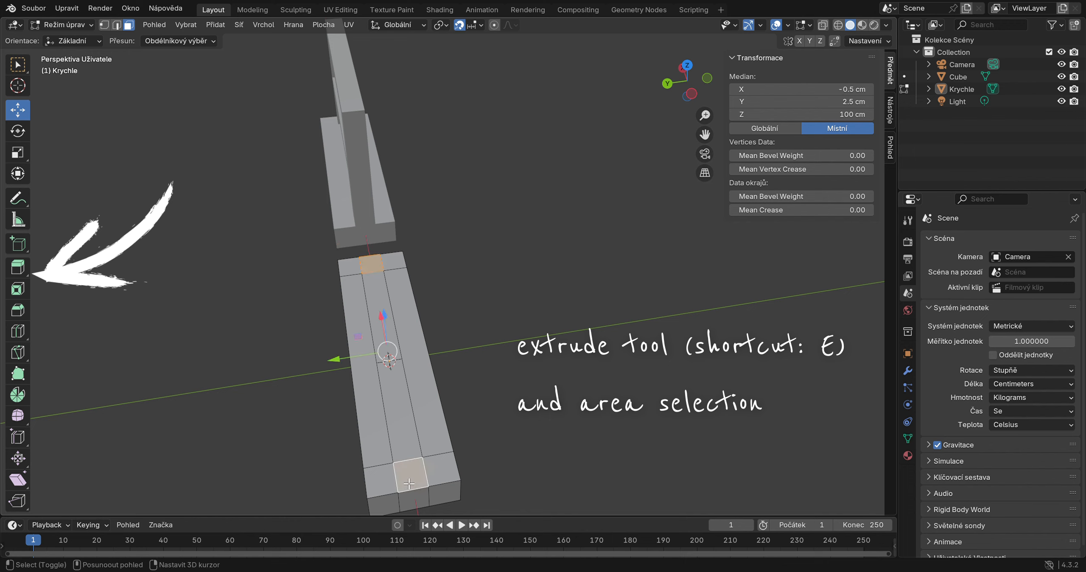
# - Extrude the two selected faces 5 cm upward along their normals to form posts
pyautogui.click(17, 267)
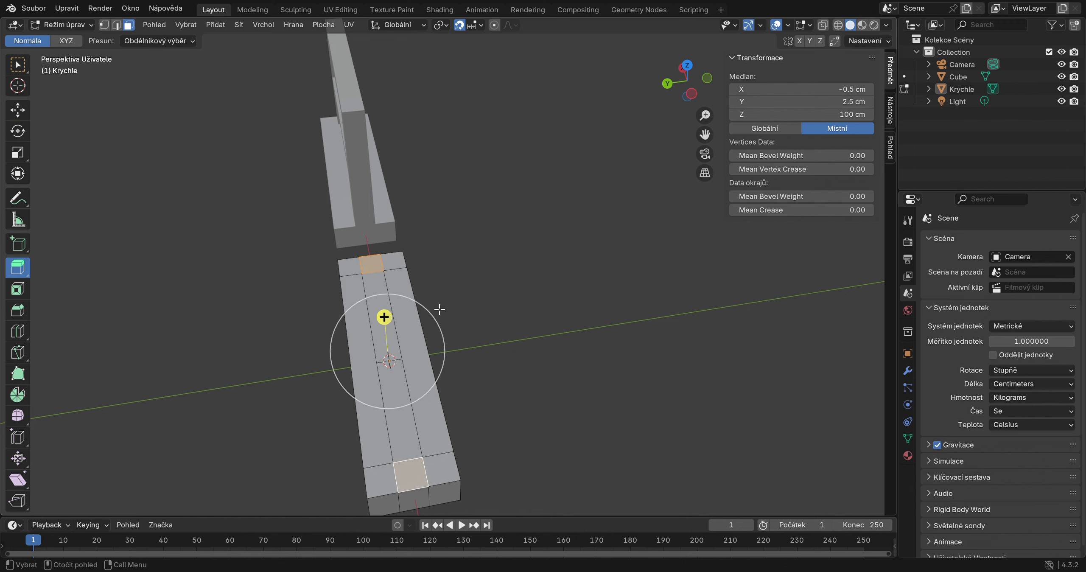
pyautogui.moveTo(386, 315); pyautogui.dragTo(396, 287)
pyautogui.moveTo(700, 80); pyautogui.dragTo(696, 54)
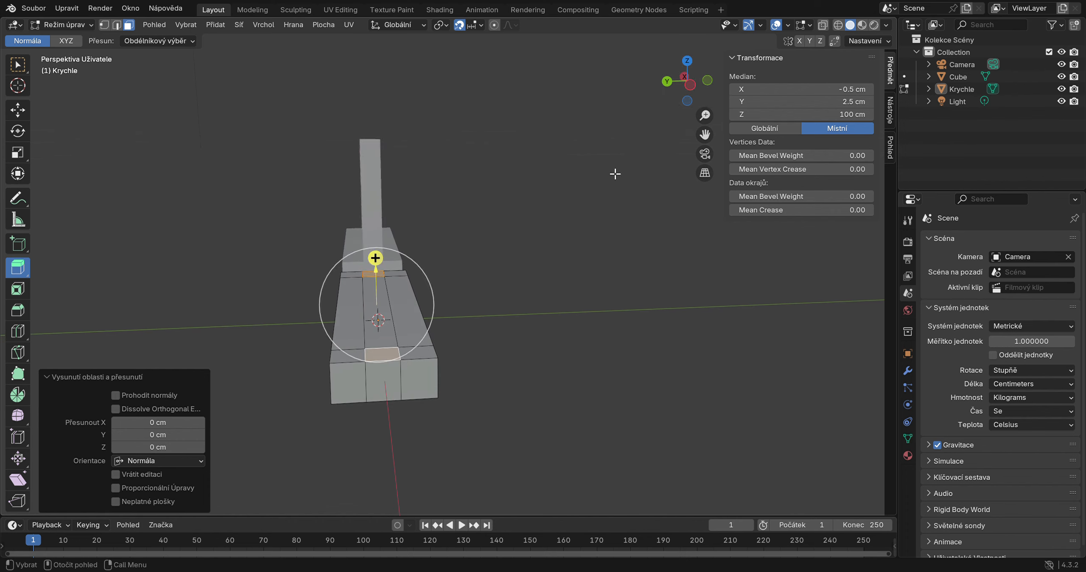
pyautogui.click(375, 258)
pyautogui.click(176, 450)
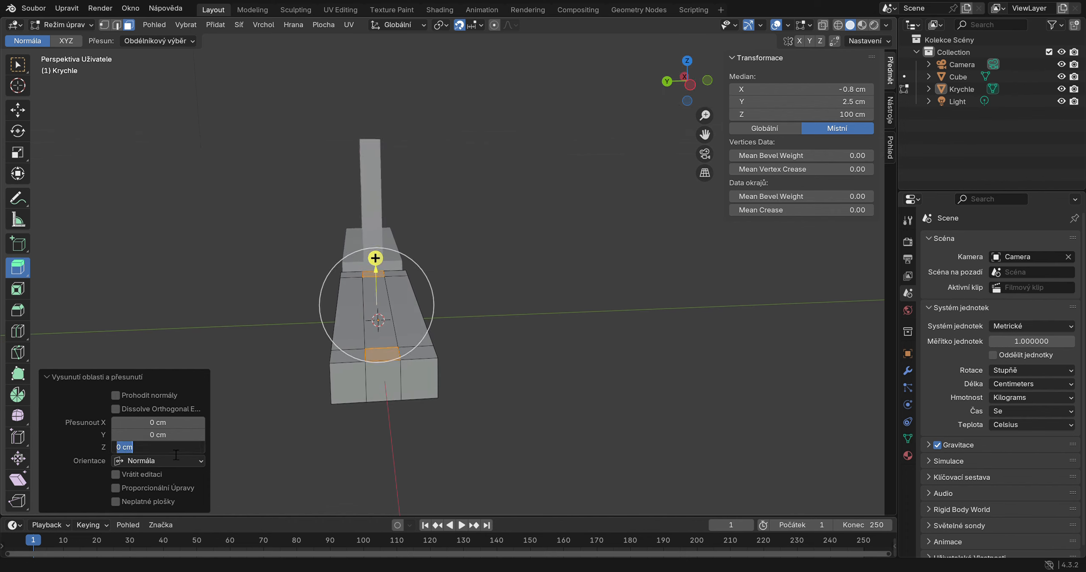
pyautogui.write('5')
pyautogui.press('Return')
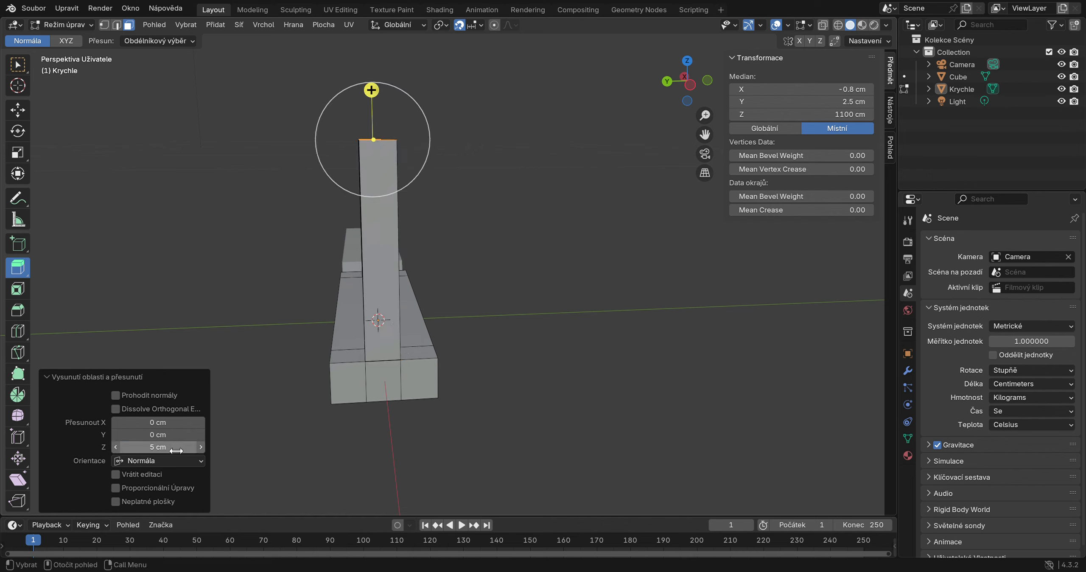
# - Try 3 cm as the extrusion height of both posts, settle on 2 cm, and clear the selection
pyautogui.click(176, 450)
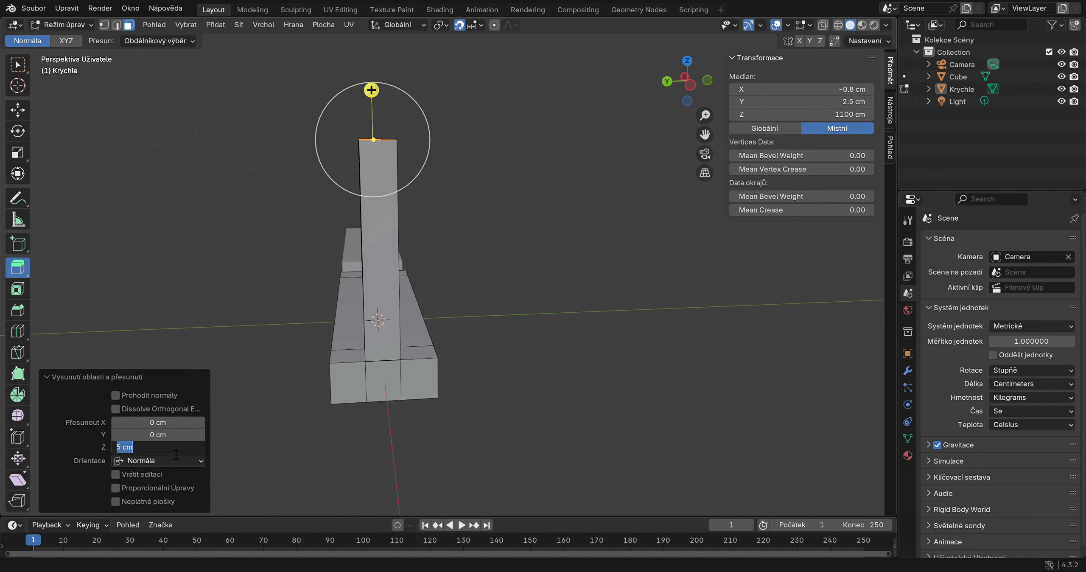
pyautogui.write('3')
pyautogui.press('Return')
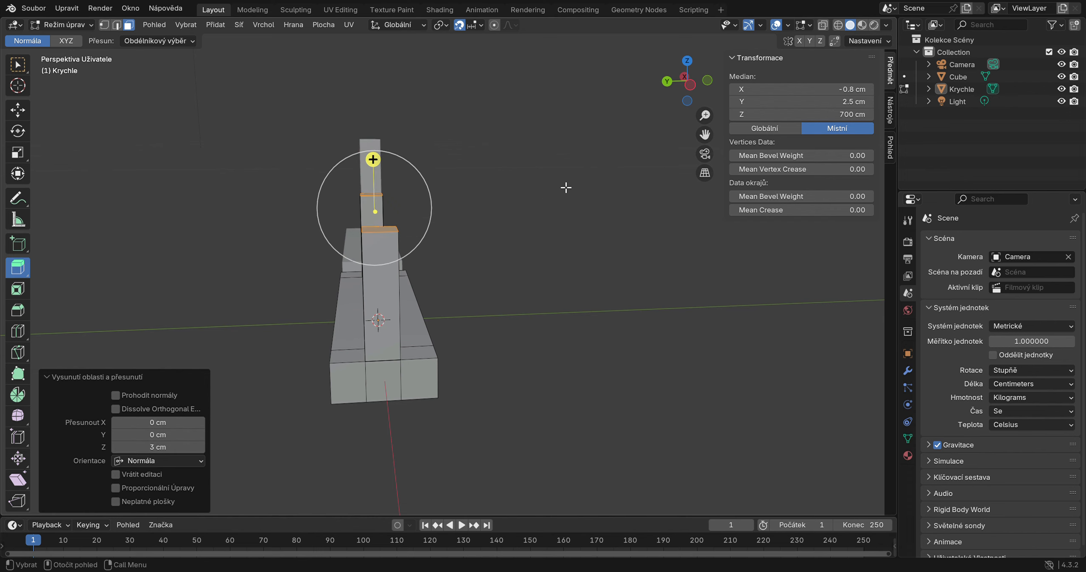
pyautogui.moveTo(708, 90)
pyautogui.mouseDown()
pyautogui.moveTo(700, 87)
pyautogui.moveTo(711, 89)
pyautogui.mouseUp()
pyautogui.click(157, 449)
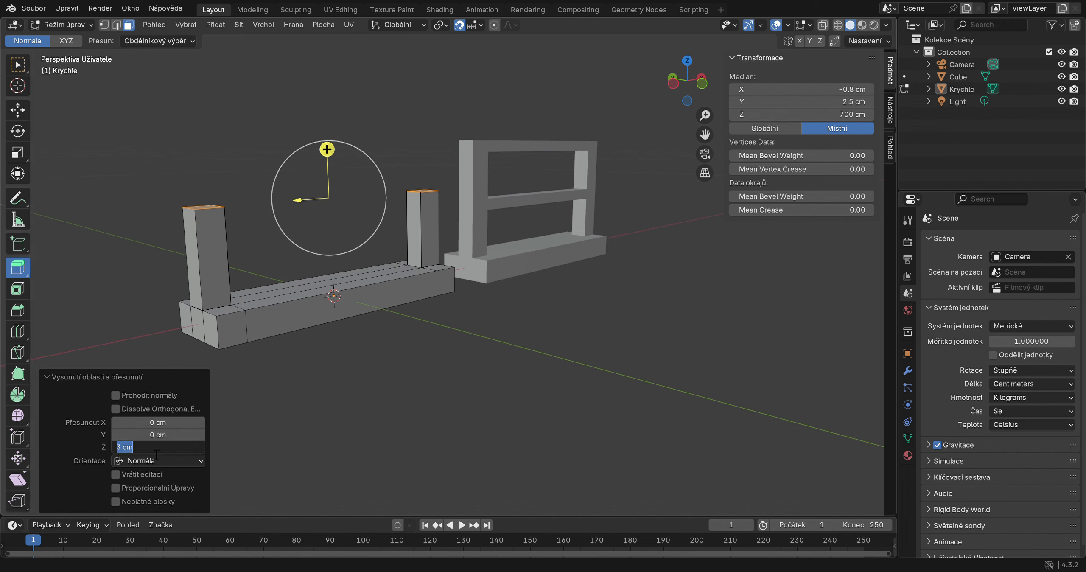
pyautogui.write('2')
pyautogui.press('Return')
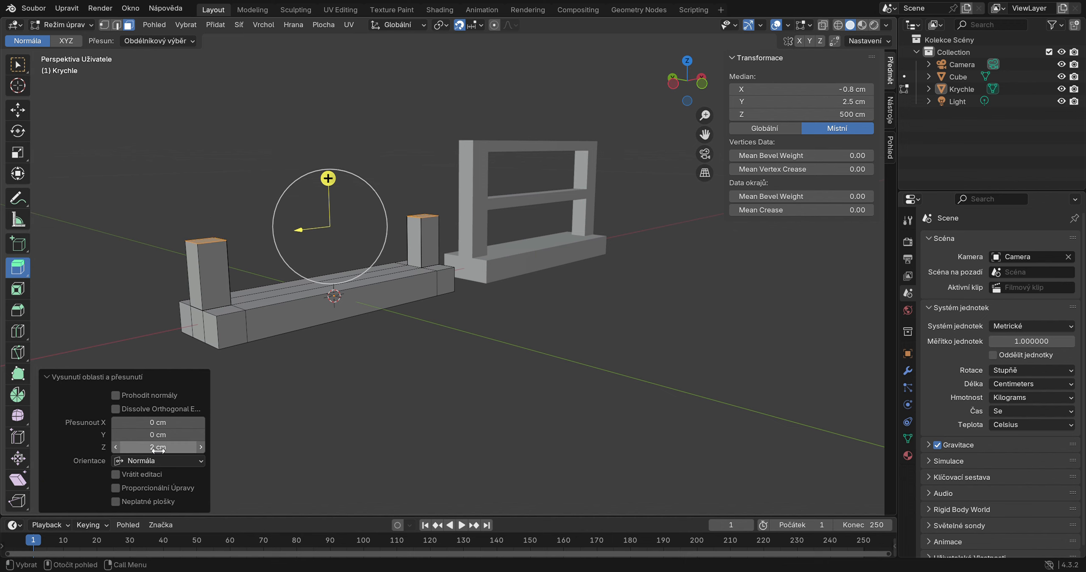
pyautogui.click(193, 424)
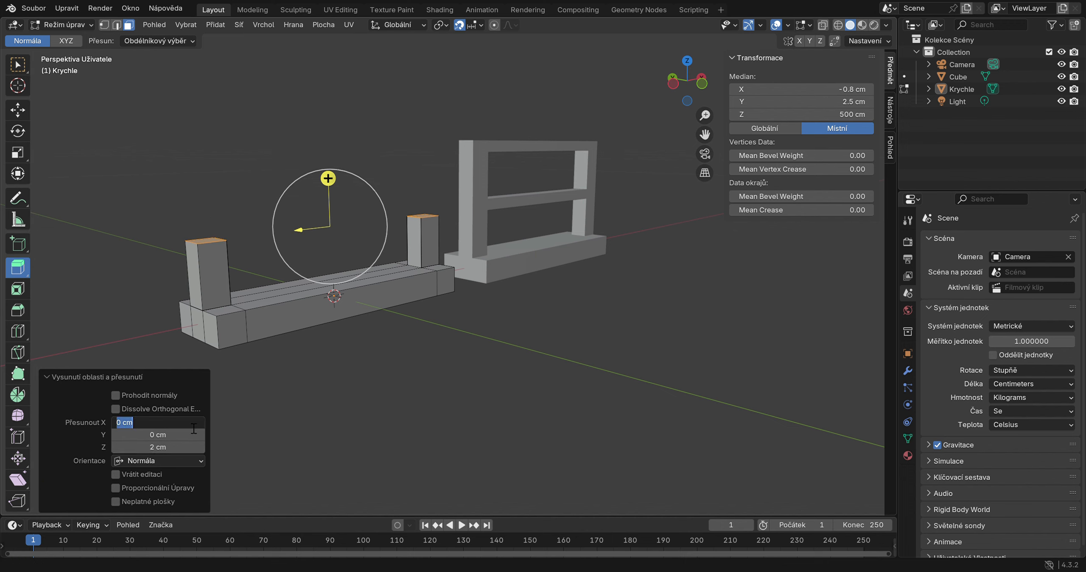
pyautogui.click(328, 178)
pyautogui.click(327, 178)
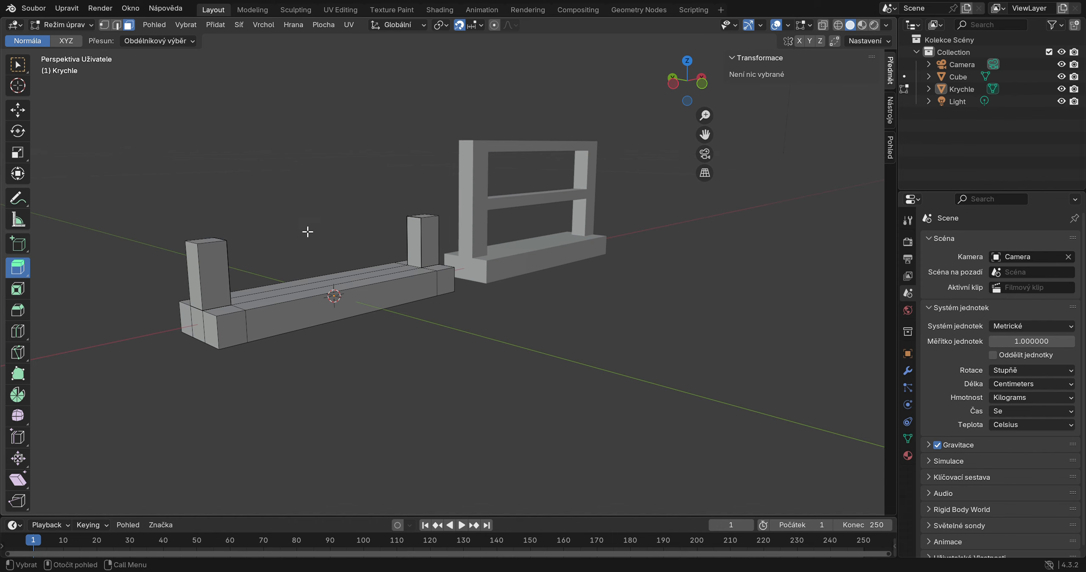
# - Extrude the top faces of both posts by another 0.5 cm and deselect them
pyautogui.click(212, 243)
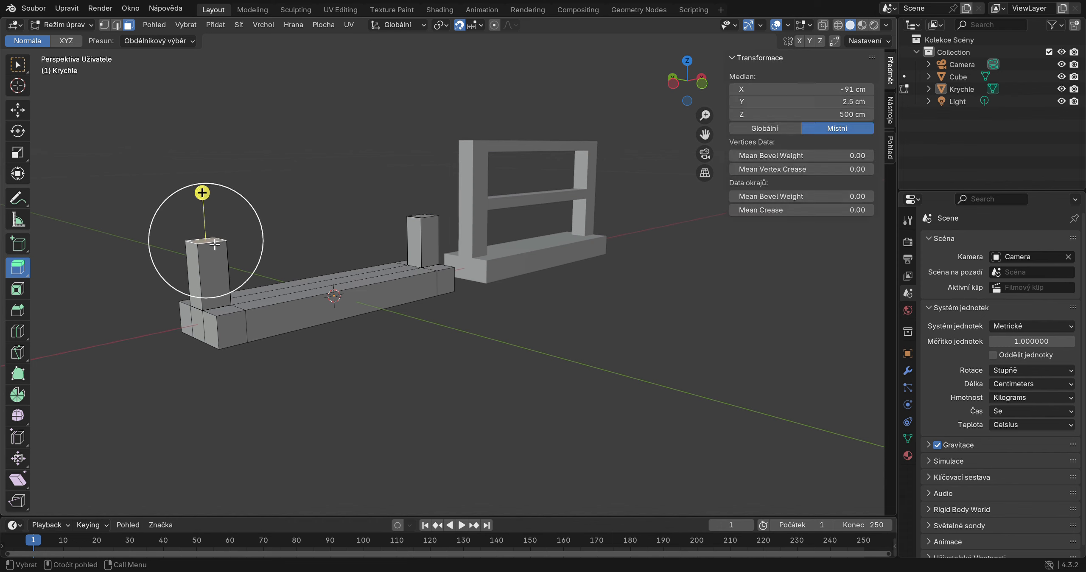
pyautogui.keyDown('shift'); pyautogui.click(431, 219); pyautogui.keyUp('shift')
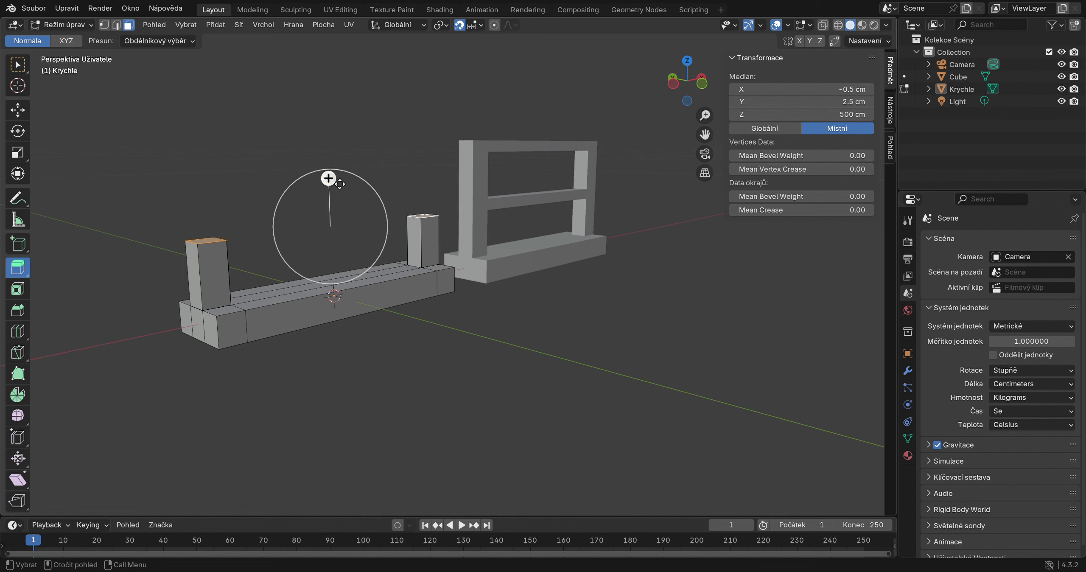
pyautogui.click(328, 178)
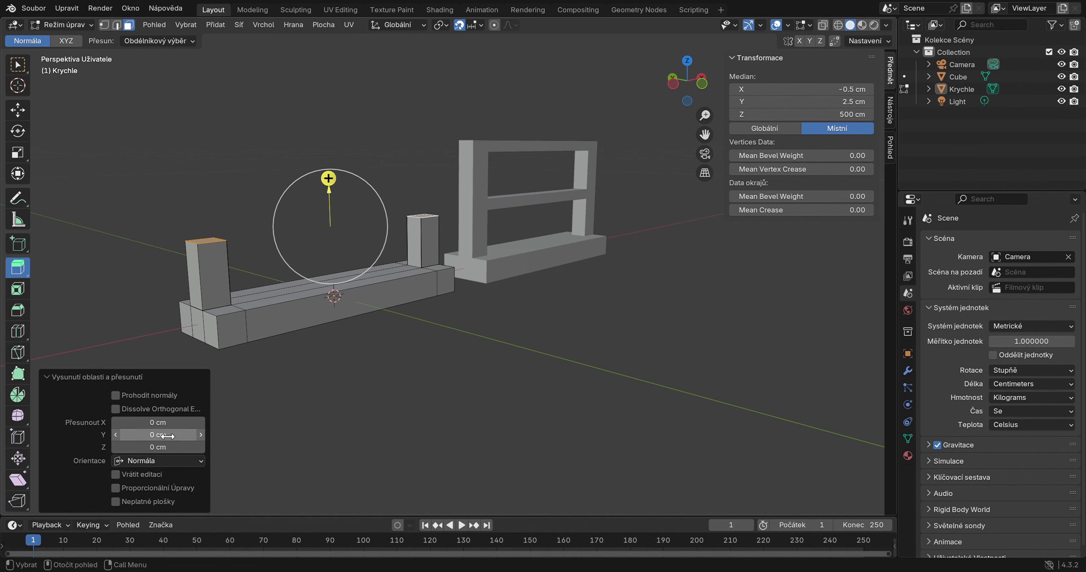
pyautogui.click(169, 449)
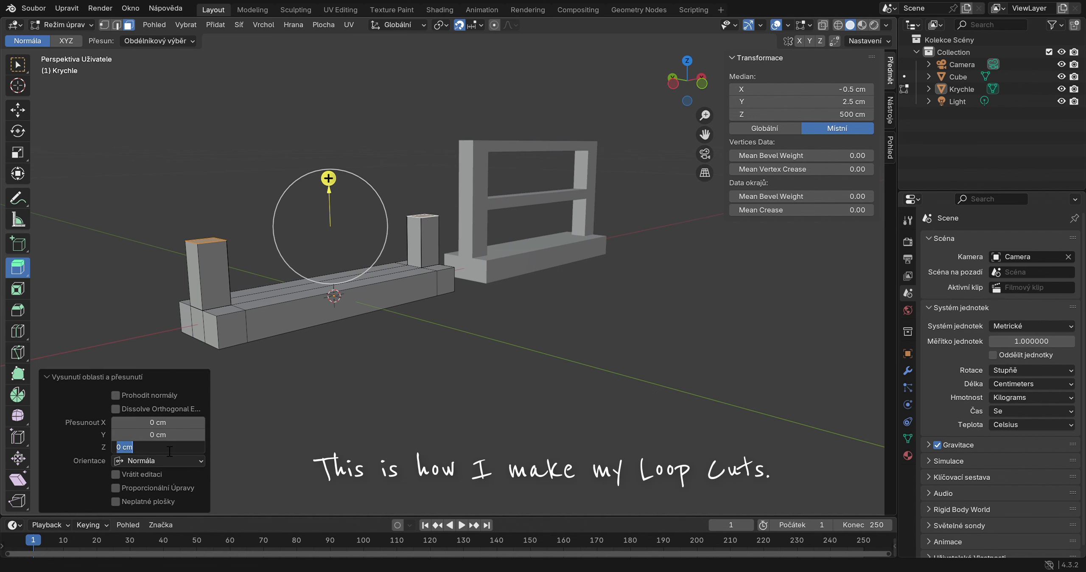
pyautogui.write('0.5')
pyautogui.press('Return')
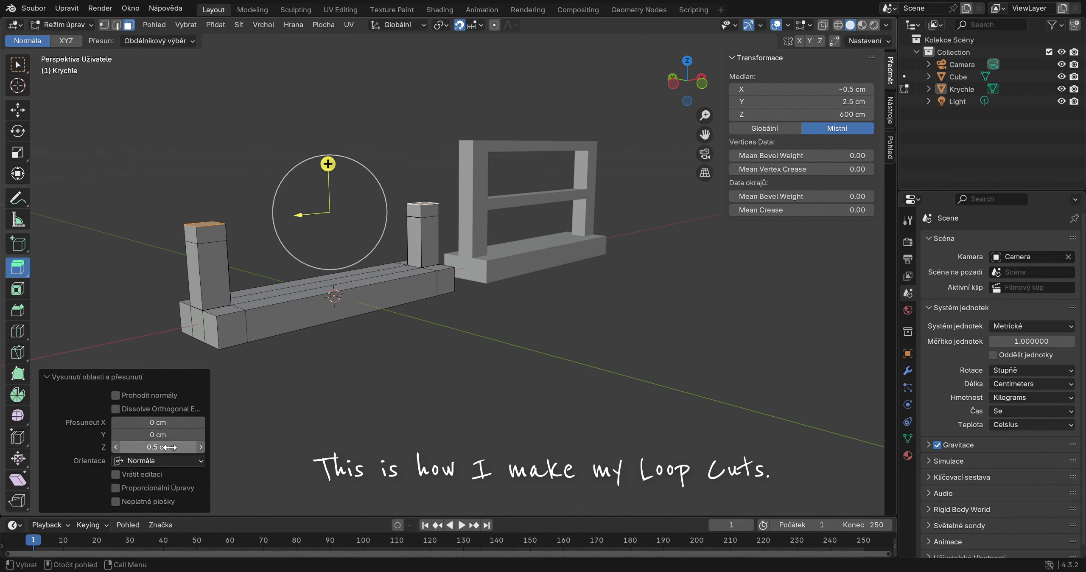
pyautogui.click(169, 447)
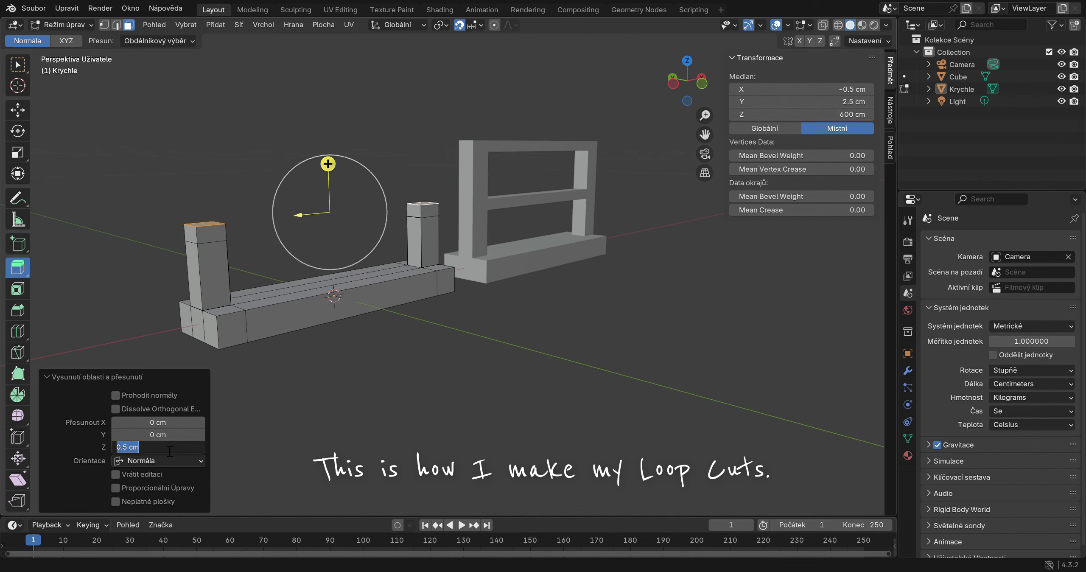
pyautogui.click(71, 440)
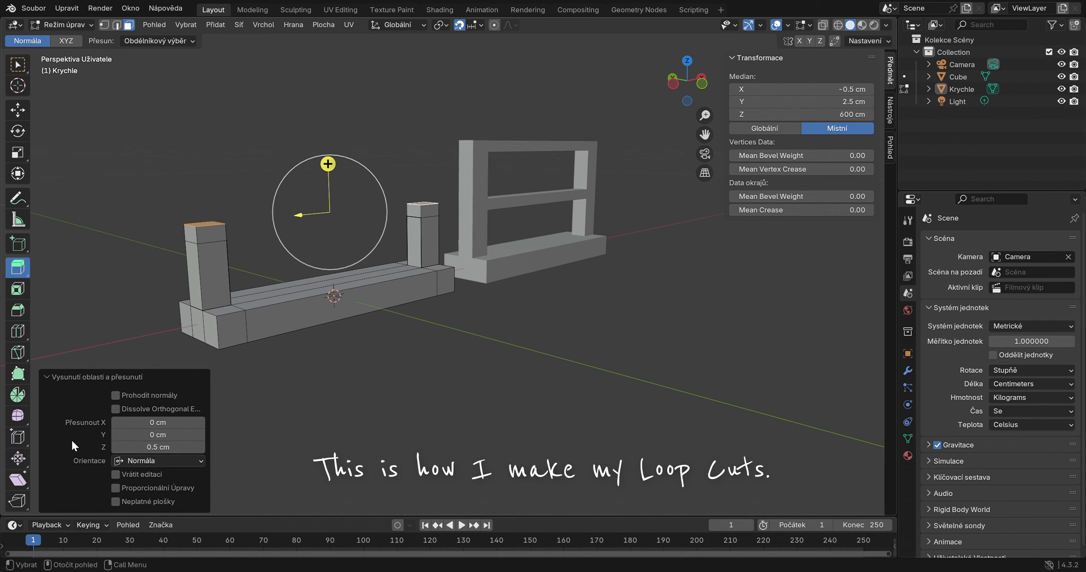
pyautogui.click(330, 177)
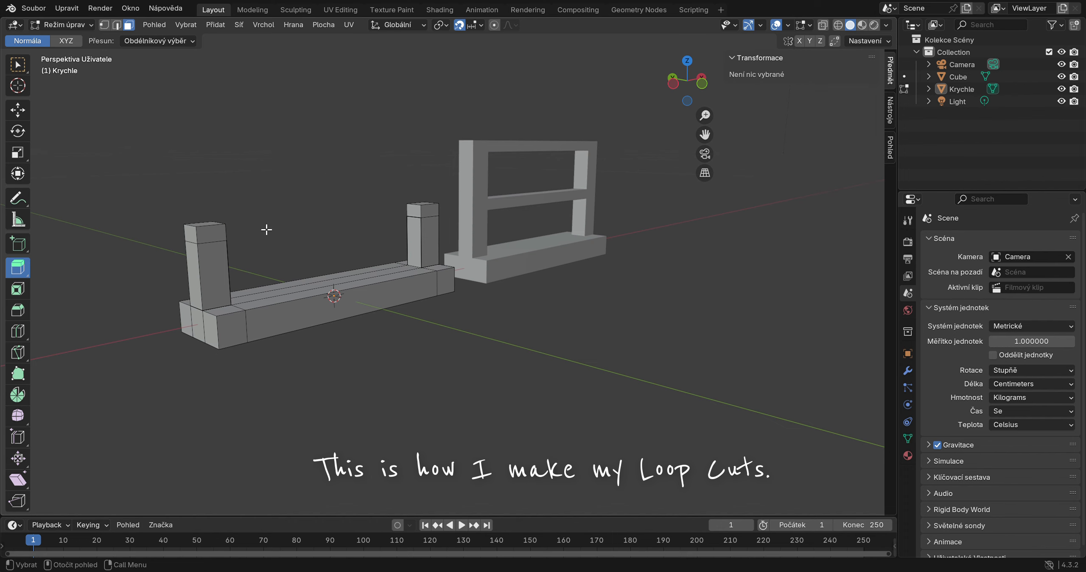
pyautogui.click(201, 229)
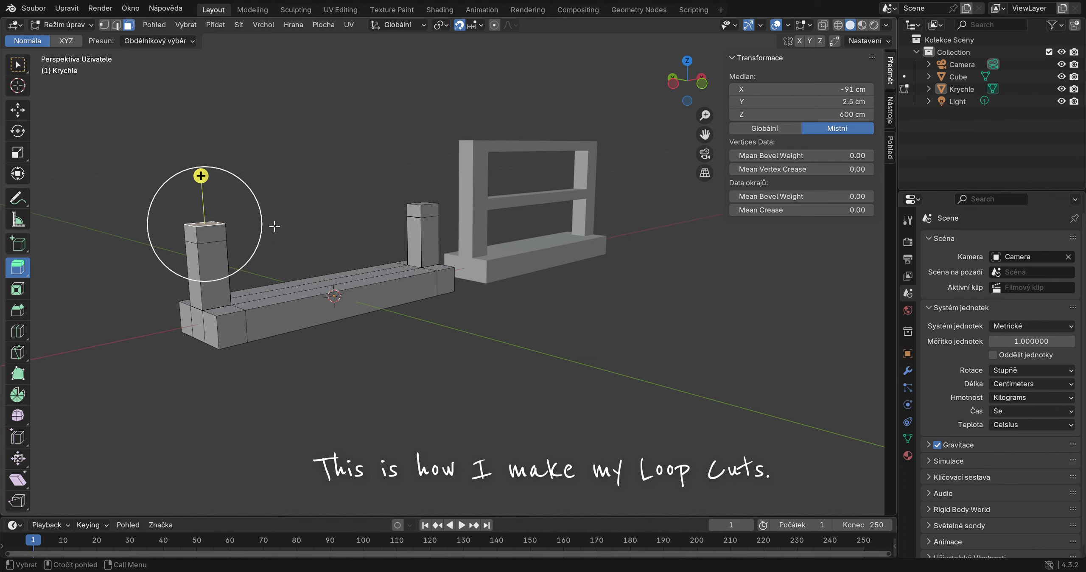
pyautogui.keyDown('ctrl'); pyautogui.click(426, 209); pyautogui.keyUp('ctrl')
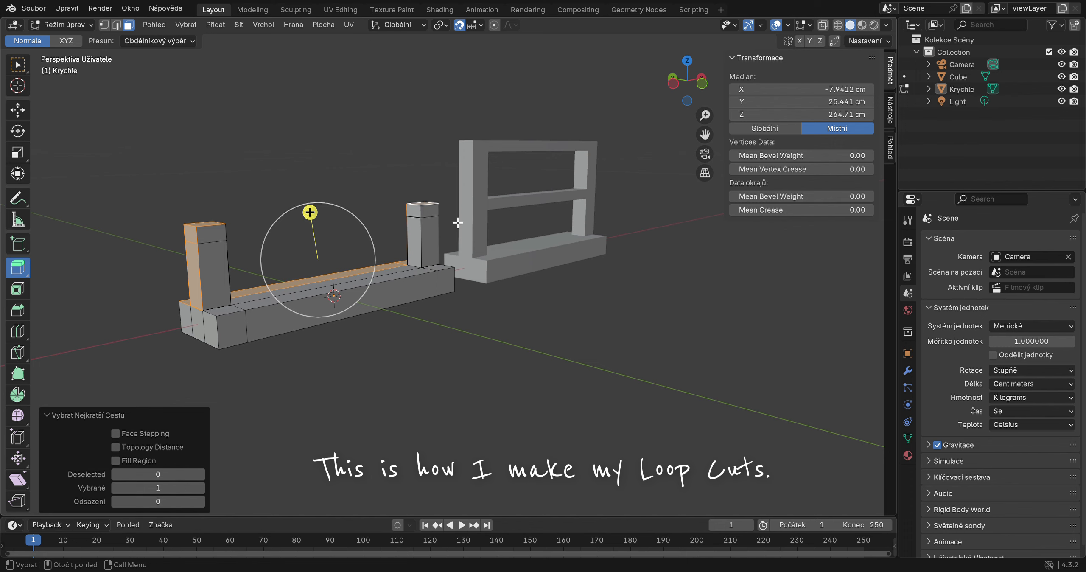
pyautogui.click(423, 342)
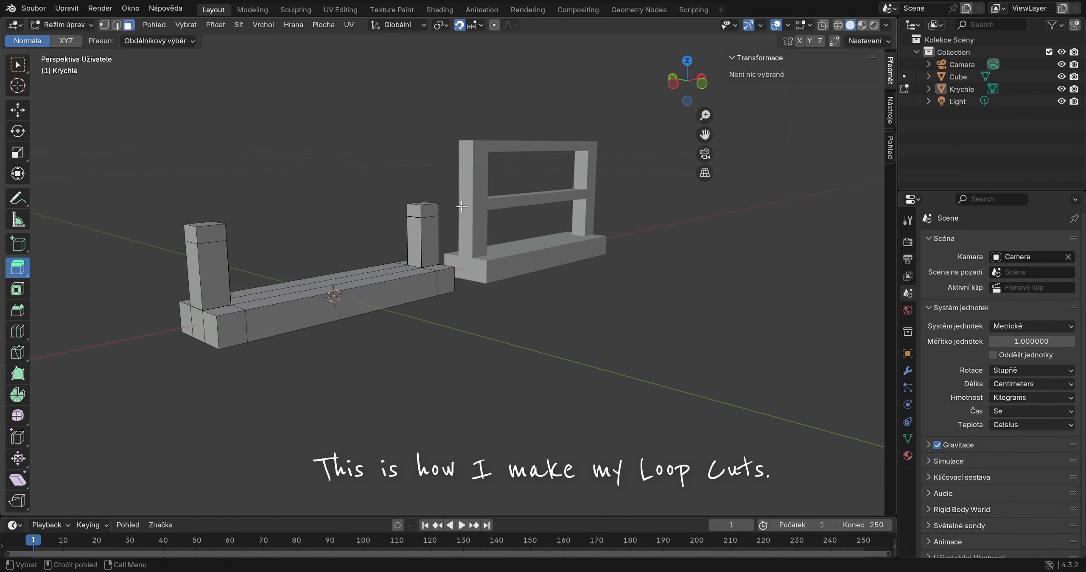
# - Select the top faces of both posts again and extrude them a further 2 cm upward
pyautogui.moveTo(704, 77); pyautogui.dragTo(466, 165)
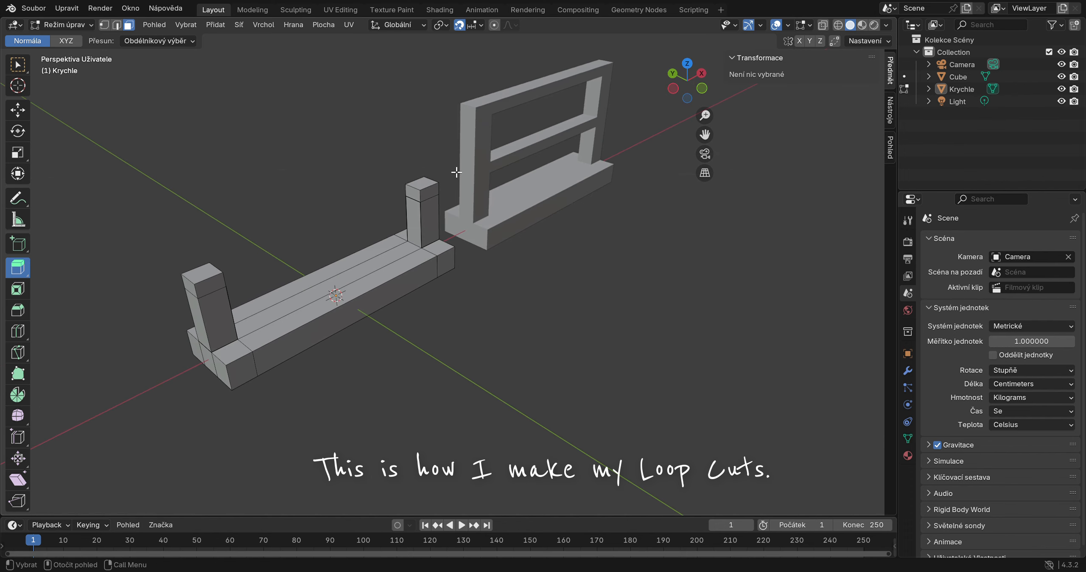
pyautogui.click(426, 189)
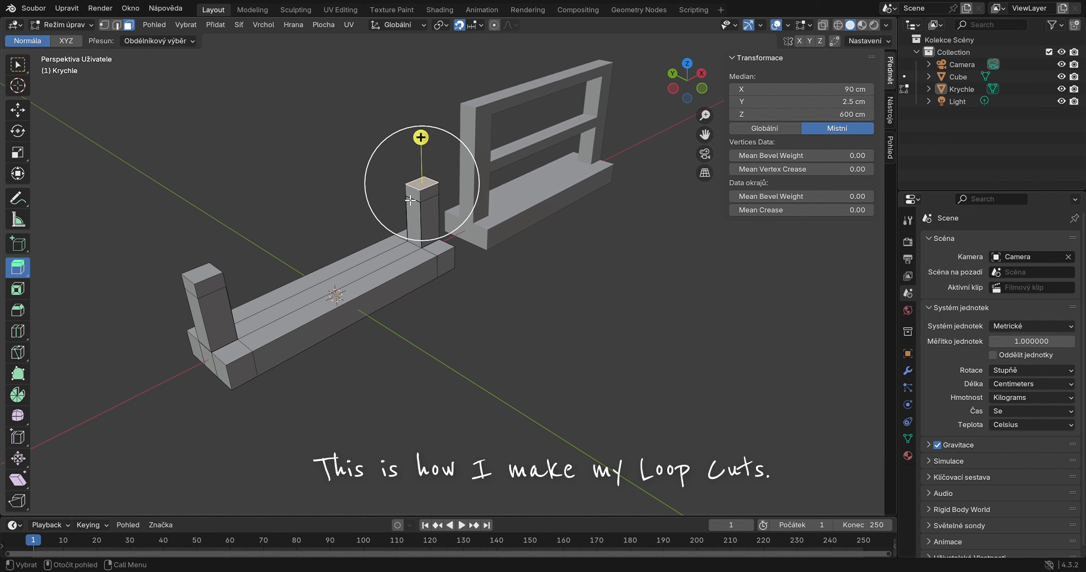
pyautogui.keyDown('shift'); pyautogui.click(202, 278); pyautogui.keyUp('shift')
pyautogui.moveTo(323, 177); pyautogui.dragTo(326, 166)
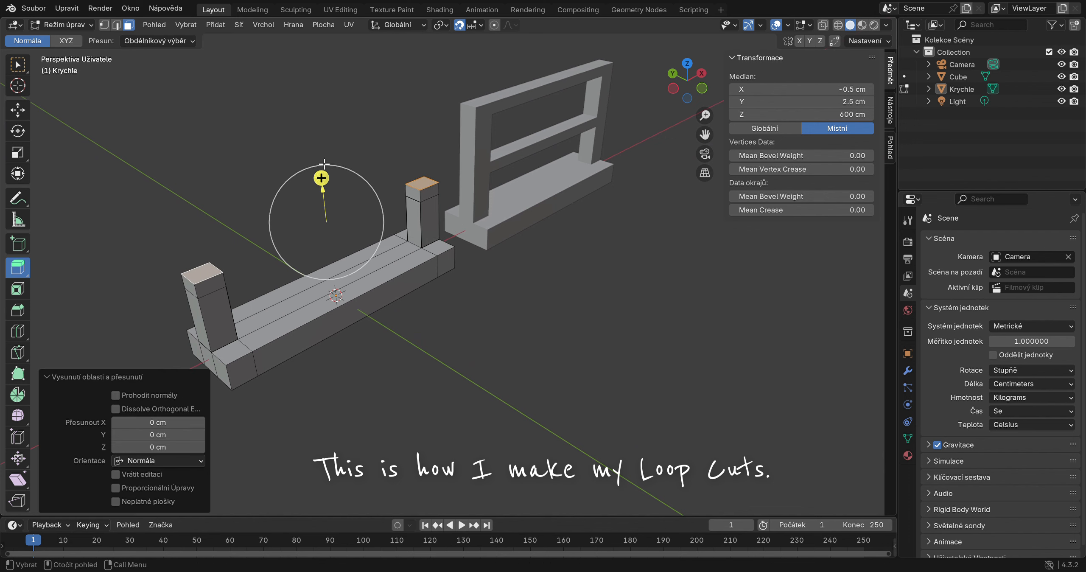
pyautogui.click(183, 451)
pyautogui.write('2')
pyautogui.press('Return')
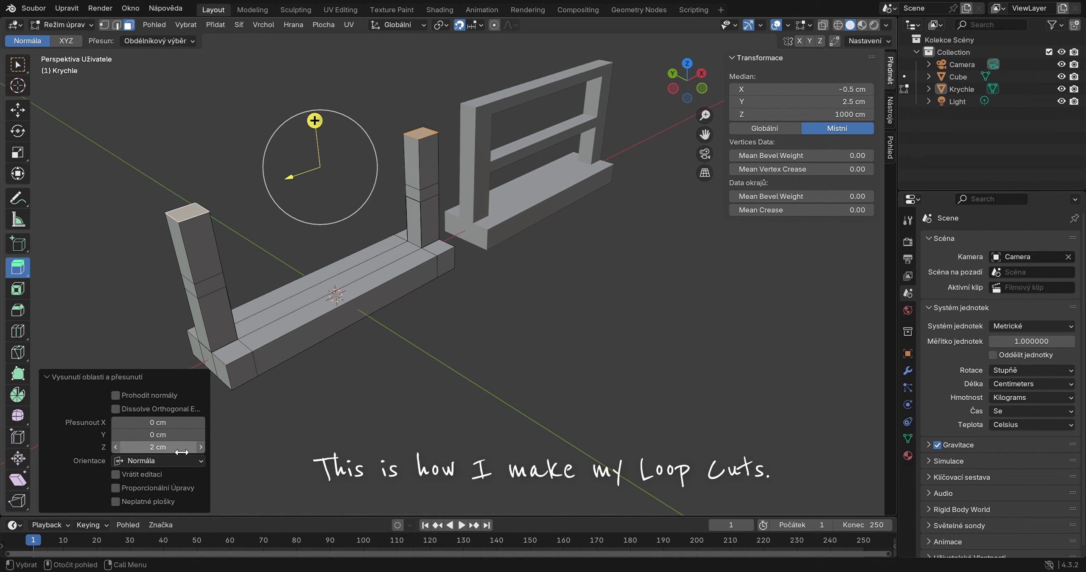
pyautogui.click(170, 461)
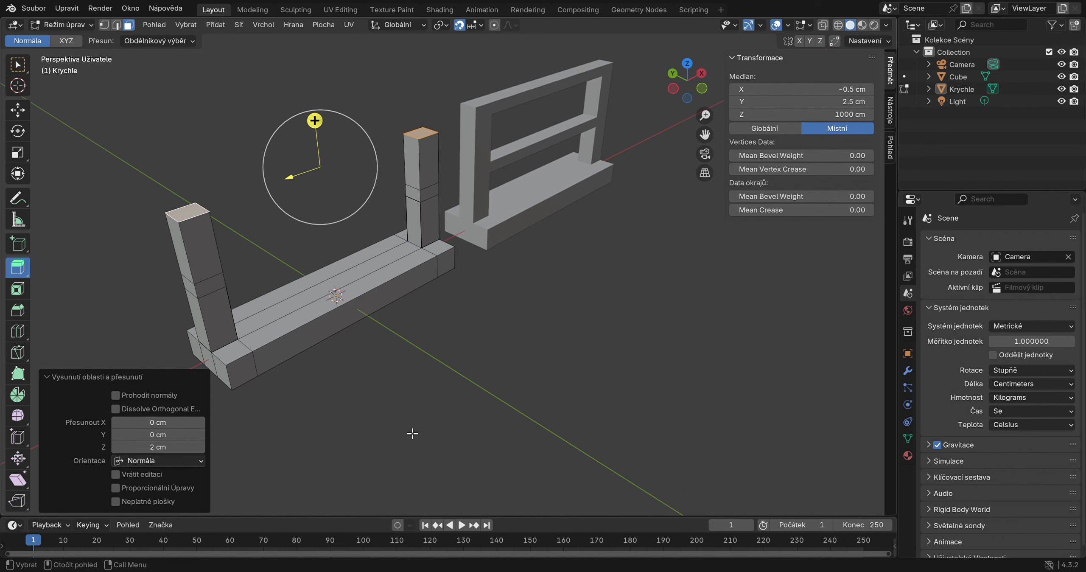
# - Reselect the top faces of both posts, extrude them a further 0.5 cm along their normals, and clear the selection
pyautogui.click(323, 128)
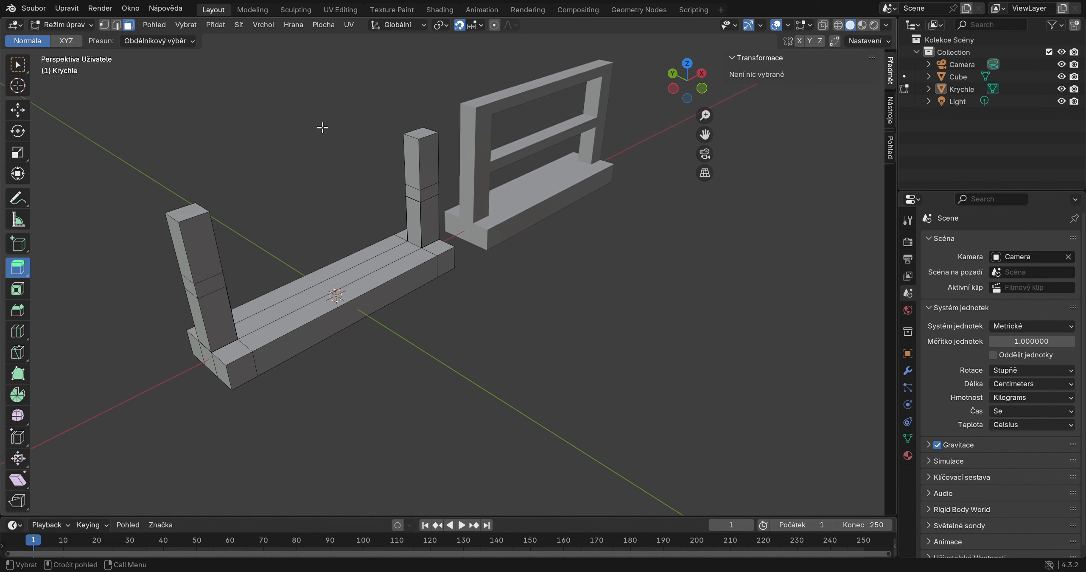
pyautogui.click(192, 215)
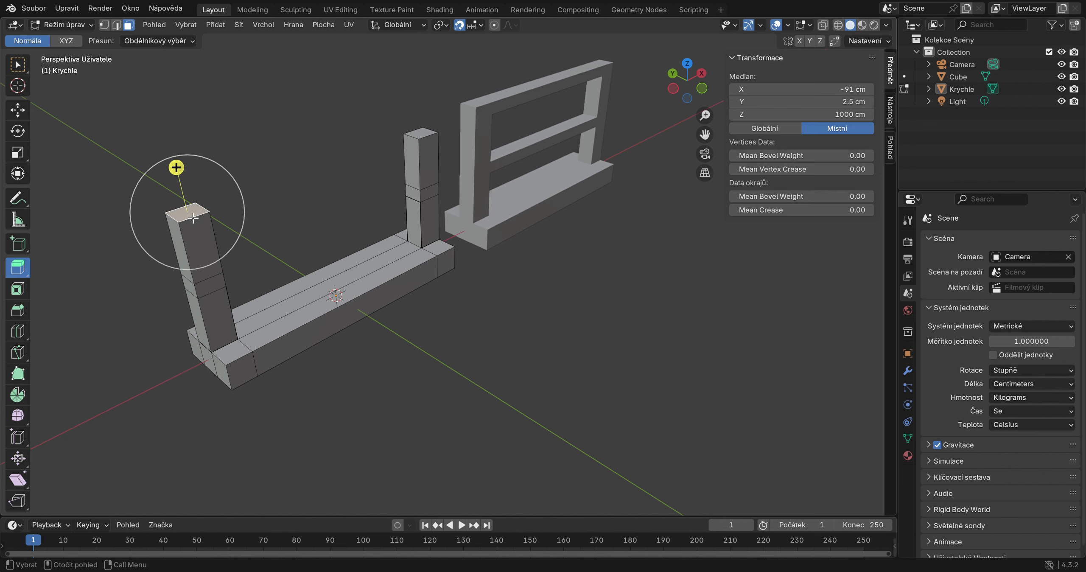
pyautogui.keyDown('shift'); pyautogui.click(425, 134); pyautogui.keyUp('shift')
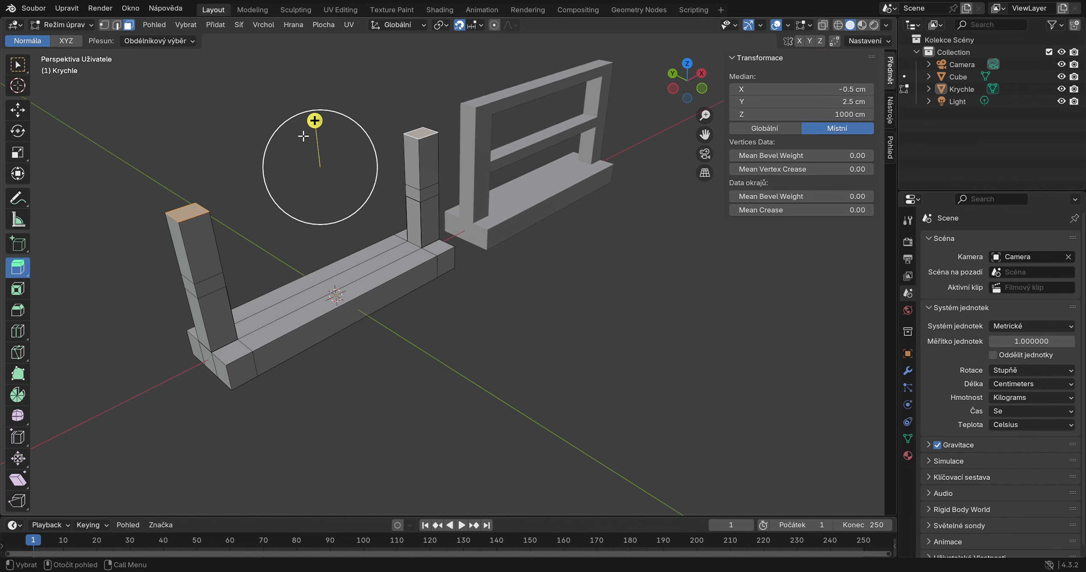
pyautogui.press('e')
pyautogui.click(323, 123)
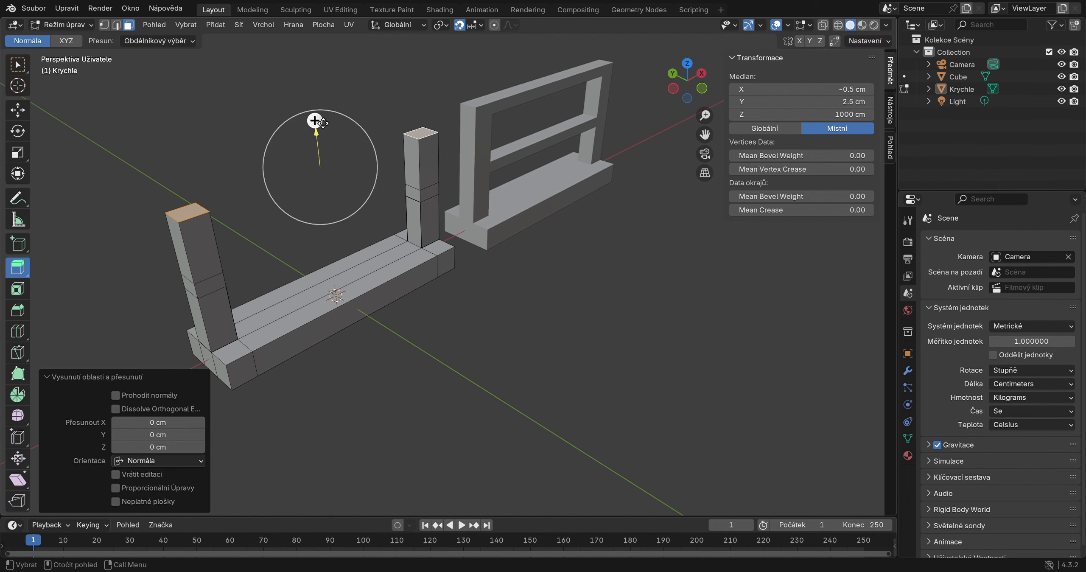
pyautogui.click(159, 448)
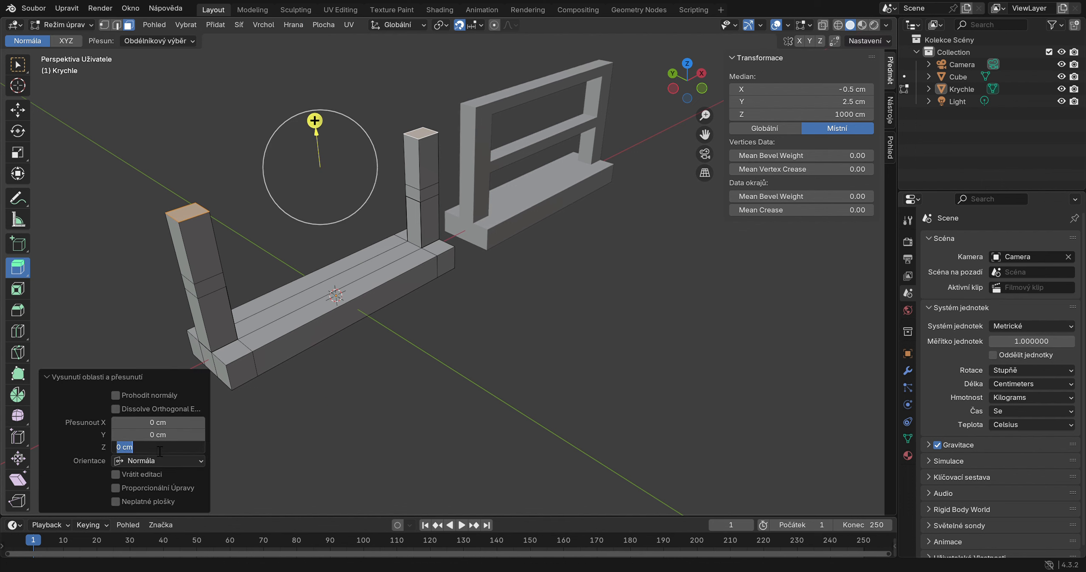
pyautogui.press('BackSpace')
pyautogui.write('.5')
pyautogui.press('Return')
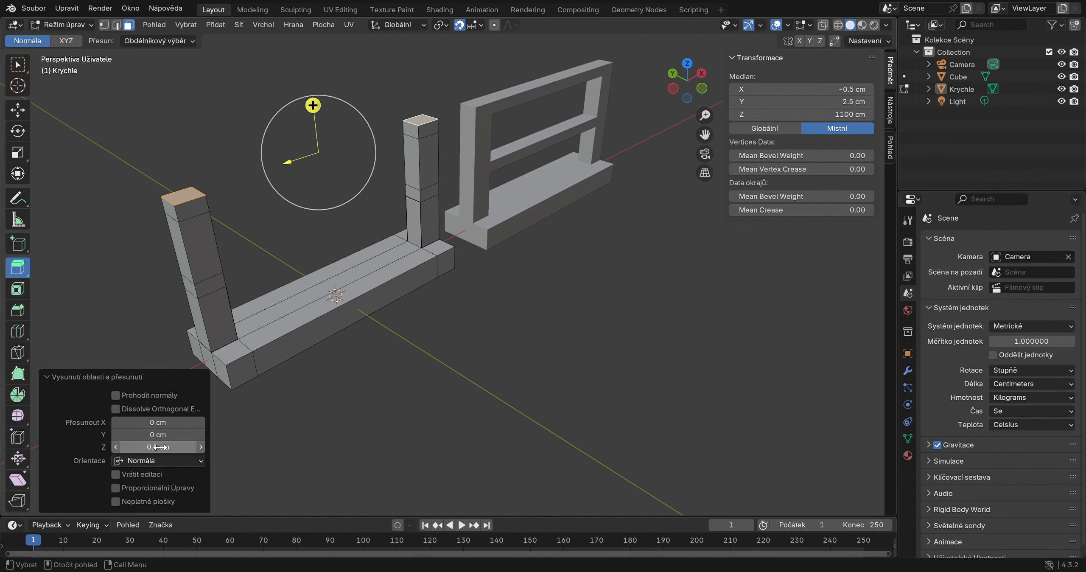
pyautogui.click(473, 453)
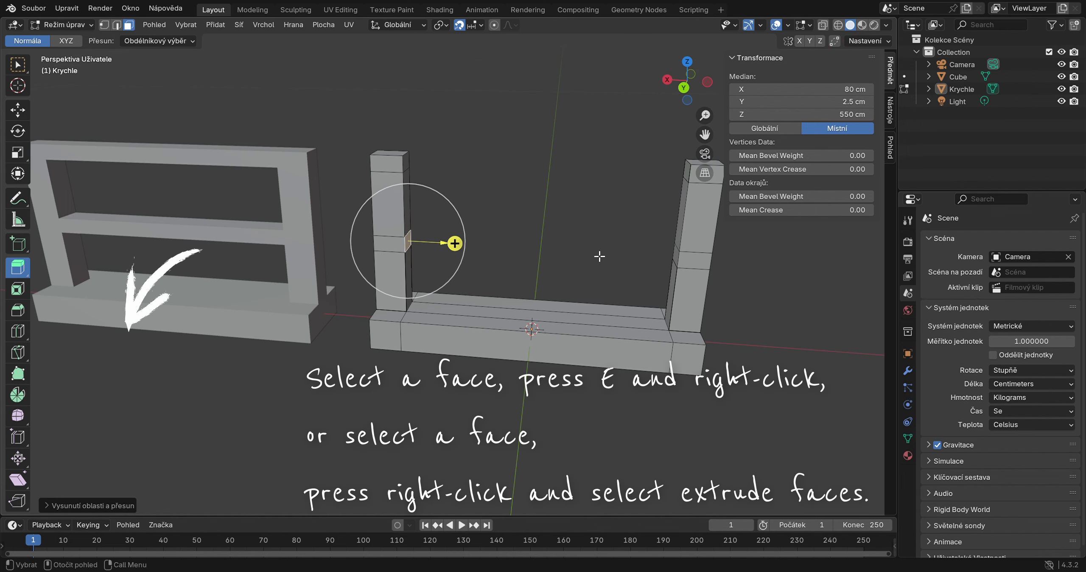
# - Show the extrusion settings for the post's middle inner face, try the Místní orientation, and return it to Normála
pyautogui.click(88, 505)
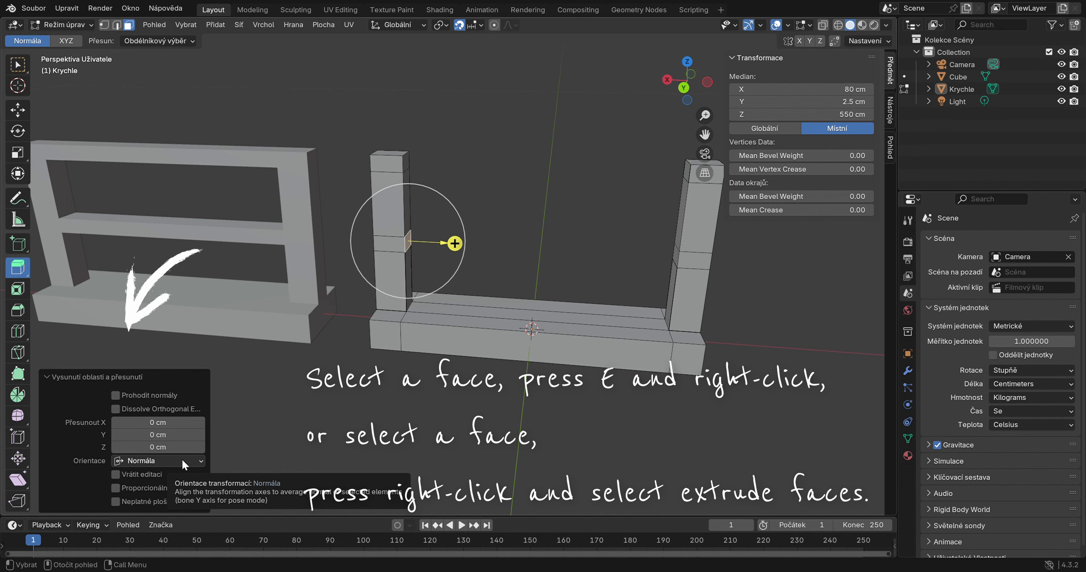
pyautogui.click(201, 461)
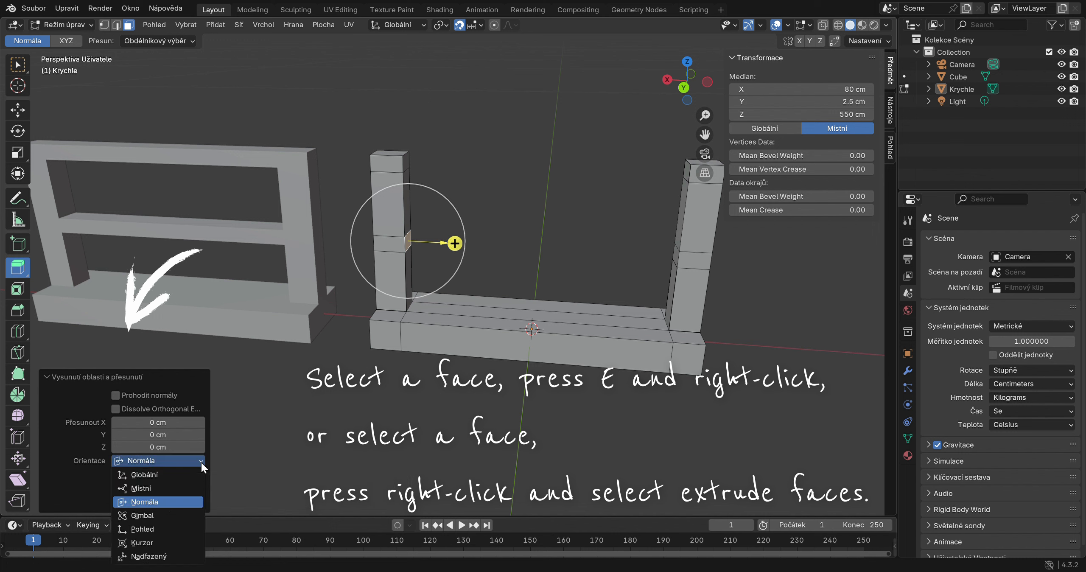
pyautogui.click(197, 486)
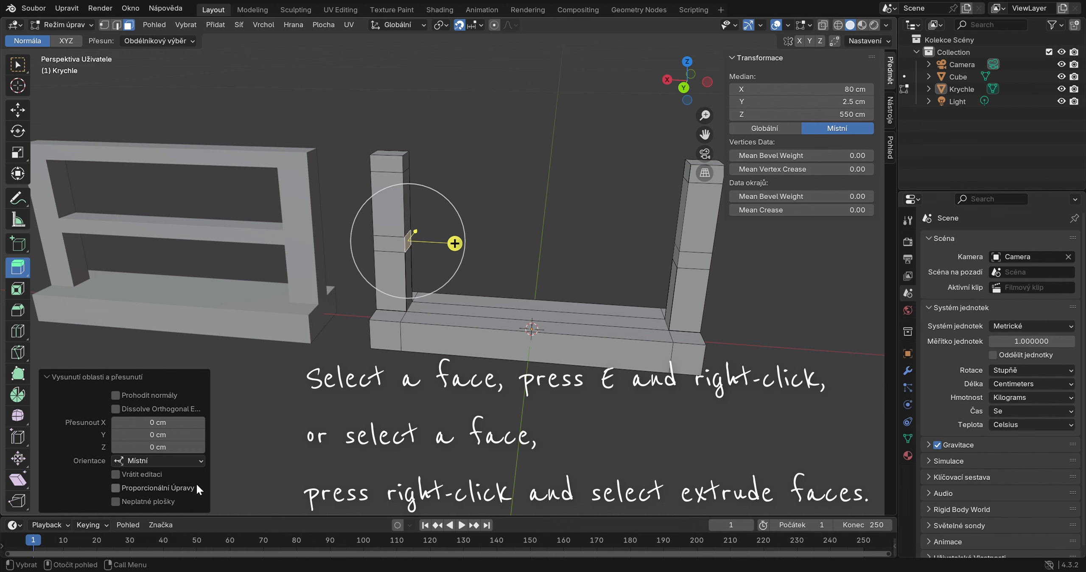
pyautogui.moveTo(455, 243); pyautogui.dragTo(478, 249)
pyautogui.click(203, 447)
pyautogui.click(195, 450)
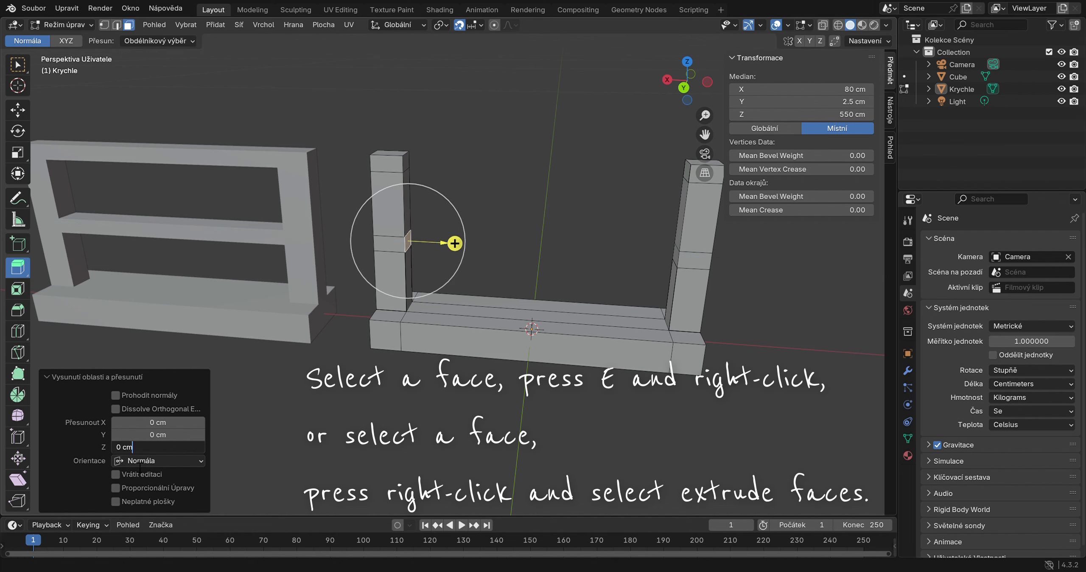
pyautogui.press('Return')
# - Try extruding the inner face diagonally toward the opposite post, stepping the offsets to 2 cm in Y and 8 cm in Z
pyautogui.click(199, 447)
pyautogui.click(199, 447)
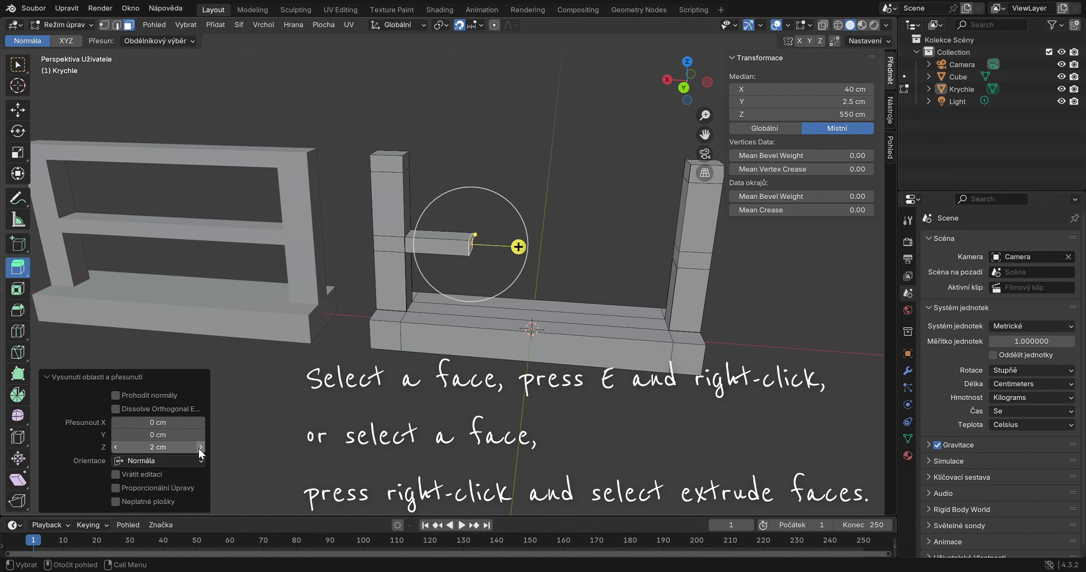
pyautogui.click(199, 447)
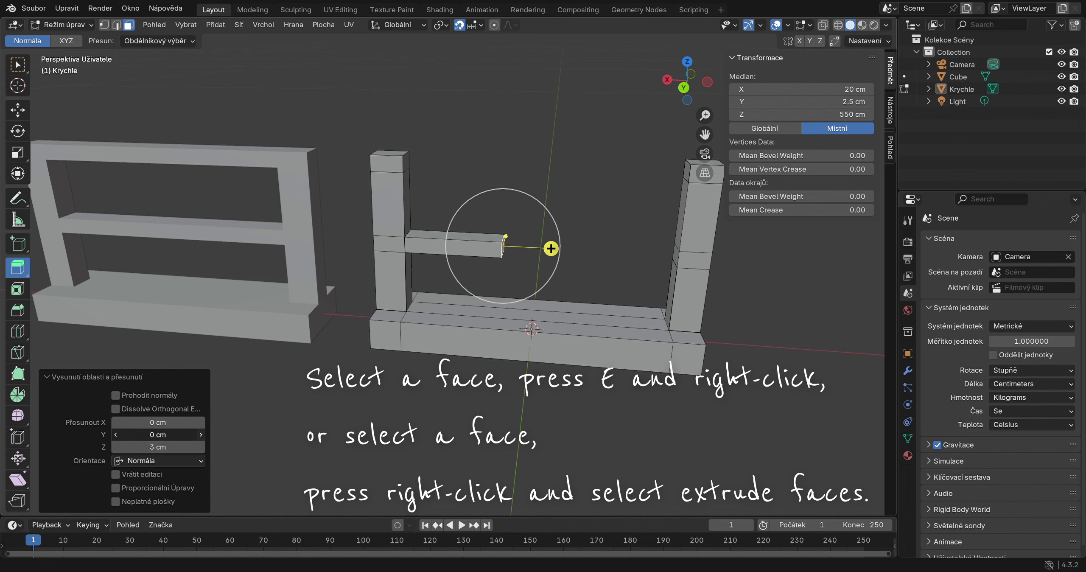
pyautogui.click(198, 436)
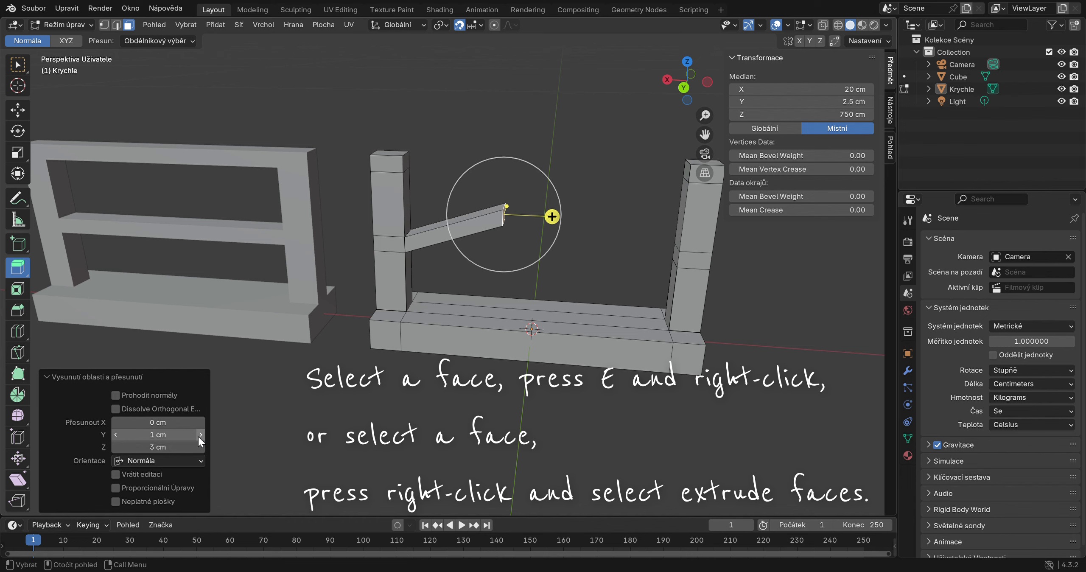
pyautogui.click(200, 446)
pyautogui.click(200, 444)
pyautogui.click(200, 444)
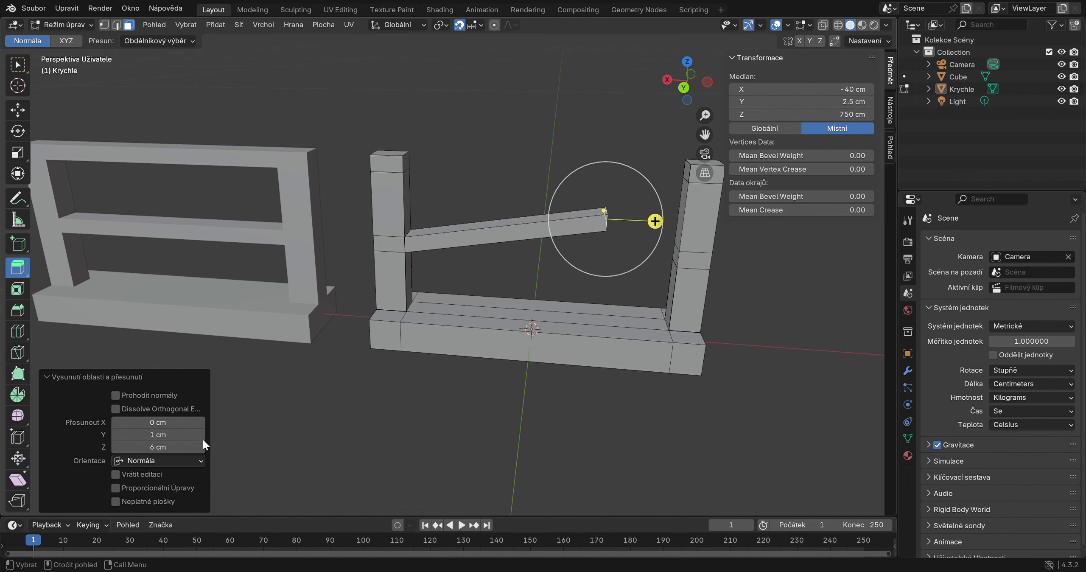
pyautogui.click(201, 436)
pyautogui.click(201, 435)
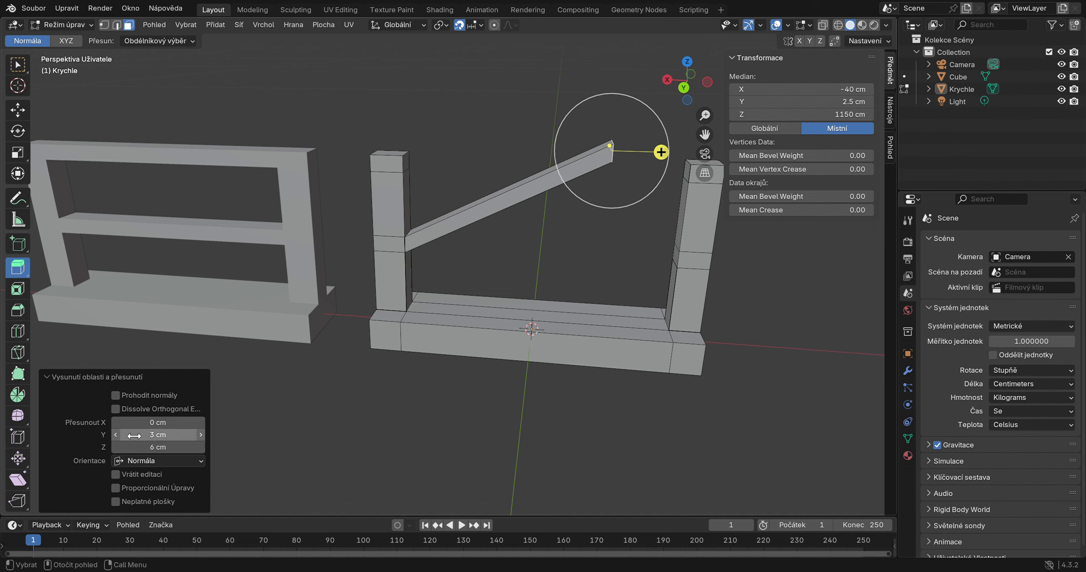
pyautogui.click(115, 434)
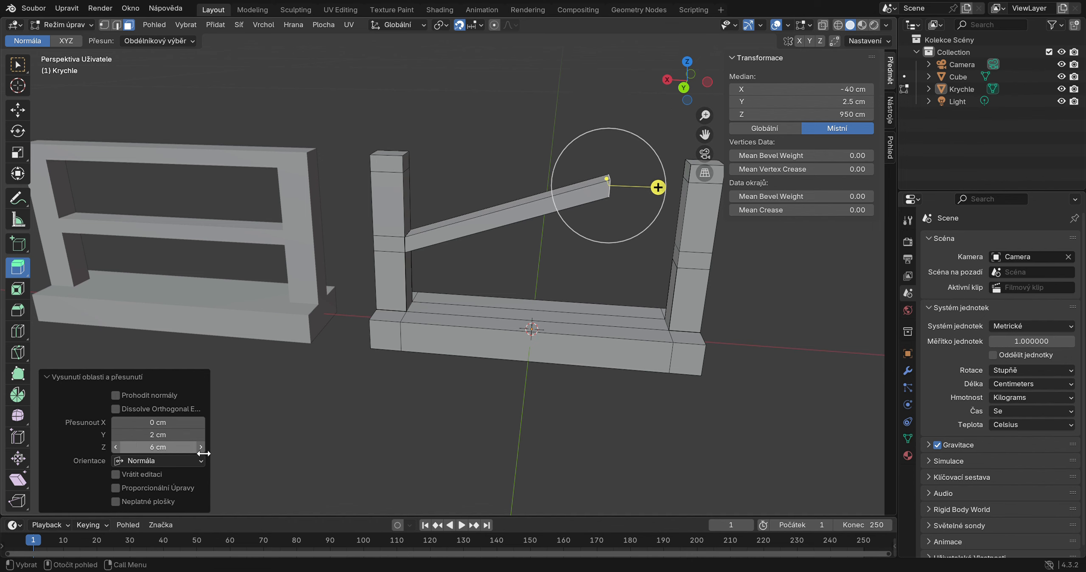
pyautogui.click(201, 447)
pyautogui.click(200, 447)
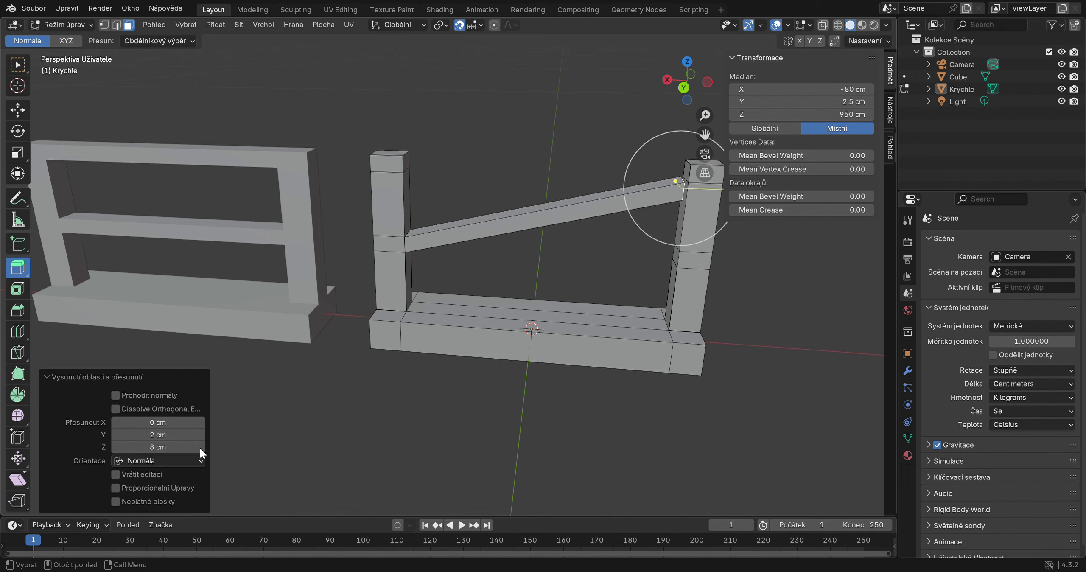
# - Set the diagonal bar's extrusion offsets to 2.5 cm in Y and 8.1 cm in Z, and deselect it
pyautogui.click(181, 439)
pyautogui.write('2')
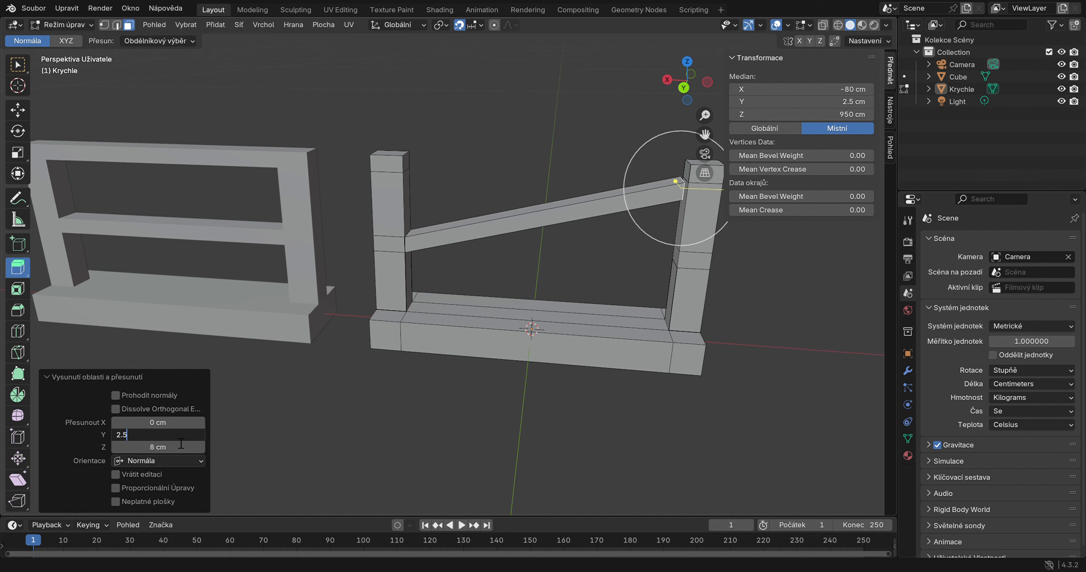
pyautogui.write('.5')
pyautogui.press('Return')
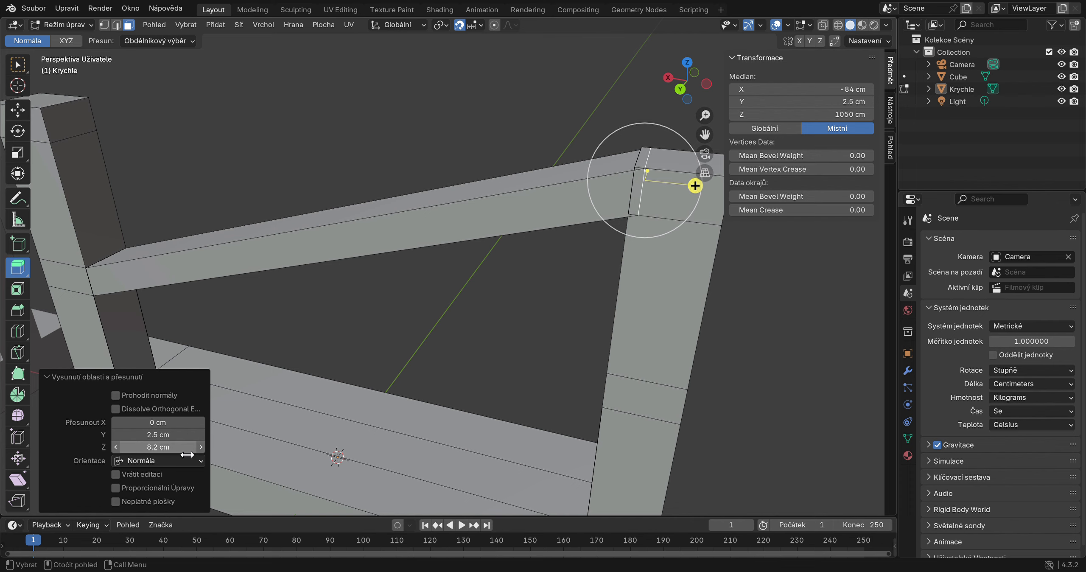
pyautogui.click(186, 448)
pyautogui.write('8')
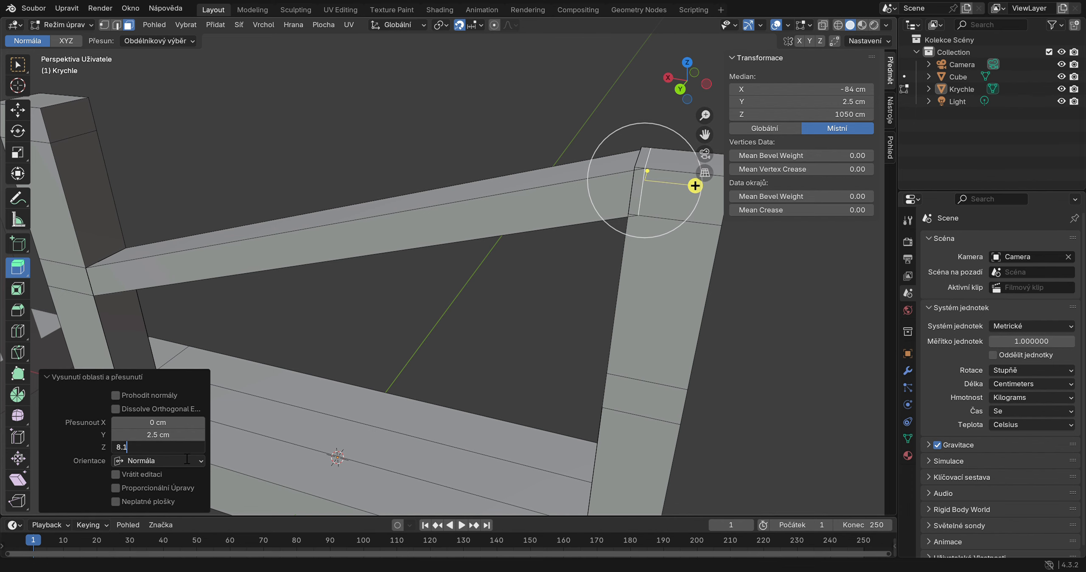
pyautogui.write('.1')
pyautogui.press('Return')
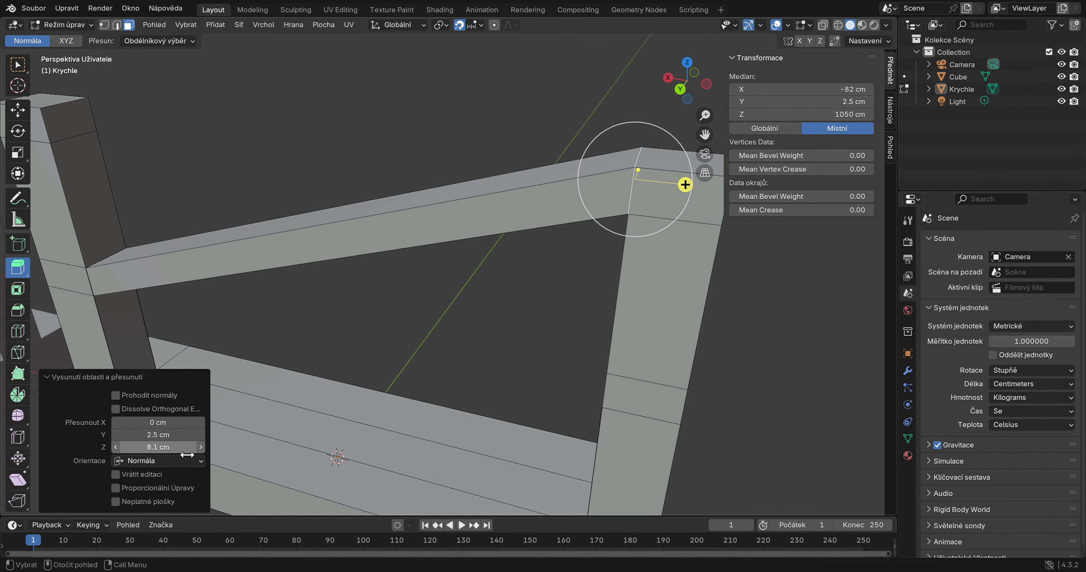
pyautogui.click(806, 399)
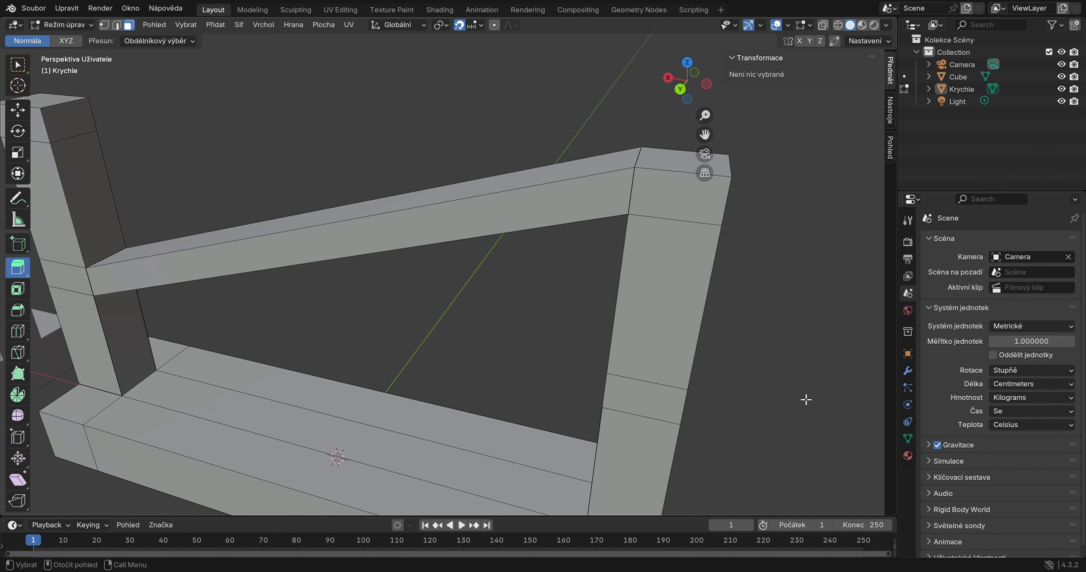
# - Select the middle inner face of the opposite post and extrude it 8.1 cm along its normal
pyautogui.moveTo(709, 90); pyautogui.dragTo(738, 93)
pyautogui.click(757, 284)
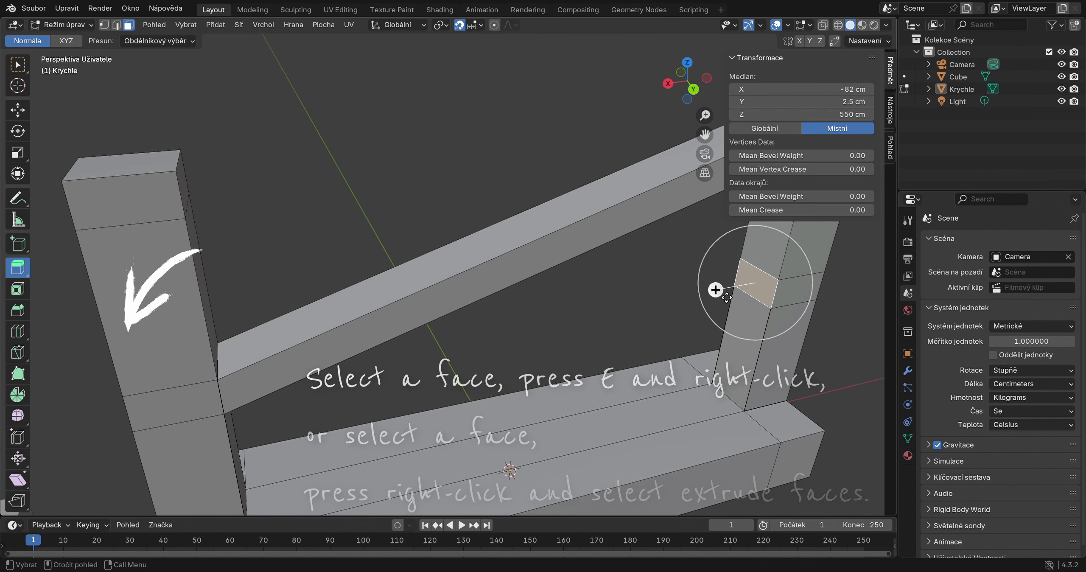
pyautogui.moveTo(715, 290); pyautogui.dragTo(707, 299)
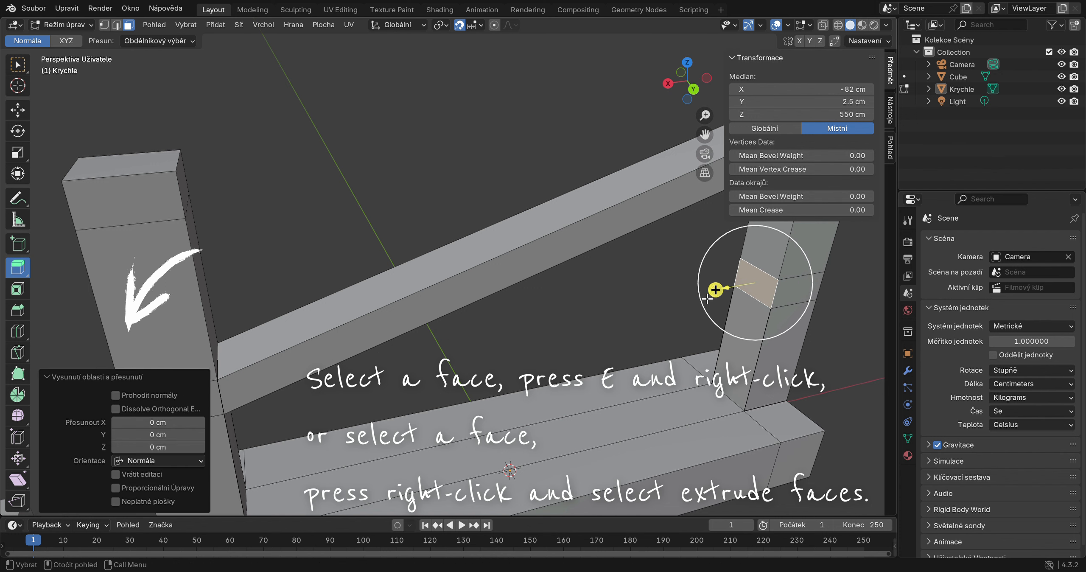
pyautogui.click(167, 445)
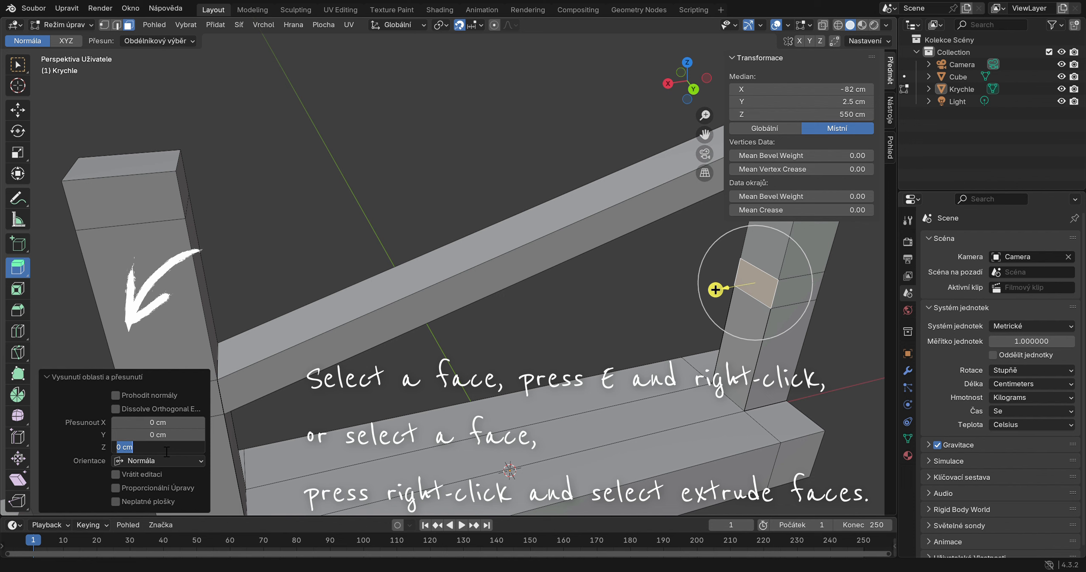
pyautogui.write('8.1')
pyautogui.press('Return')
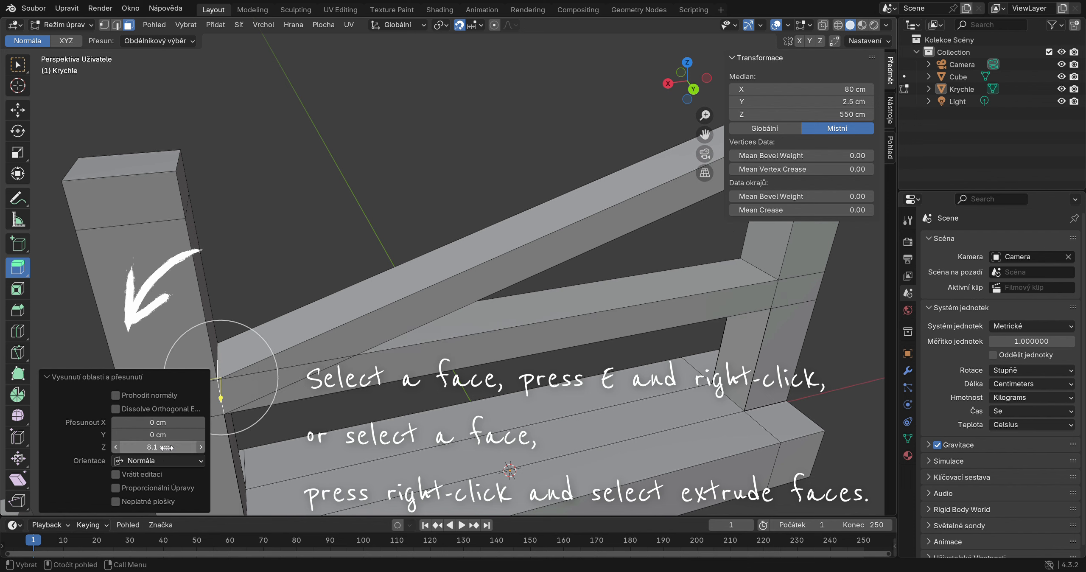
# - Set the second bar's Y offset to 2.5 cm so it crosses the first diagonally, and clear the selection
pyautogui.click(165, 437)
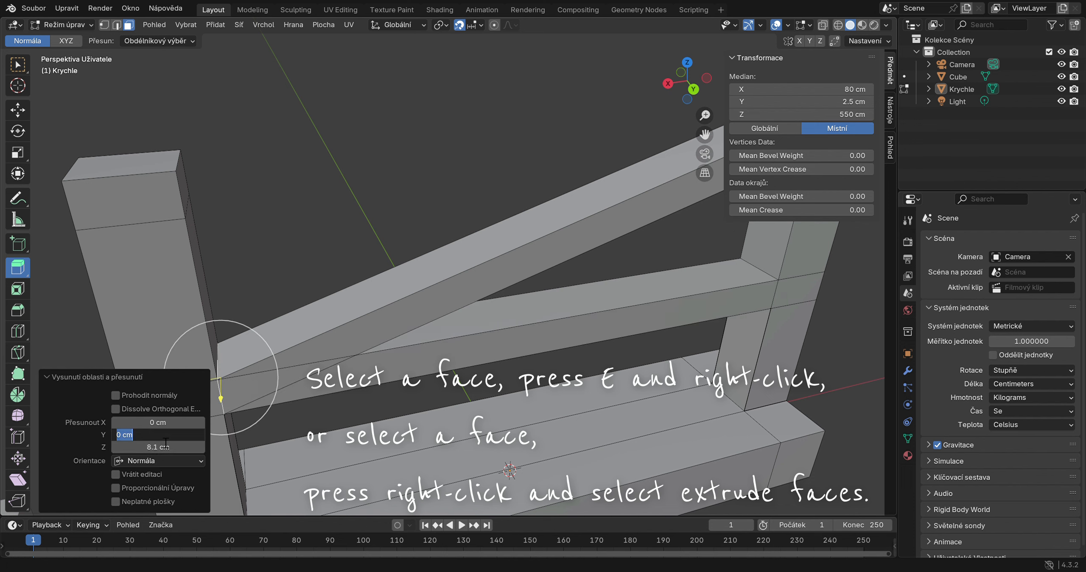
pyautogui.write('2.5')
pyautogui.press('Return')
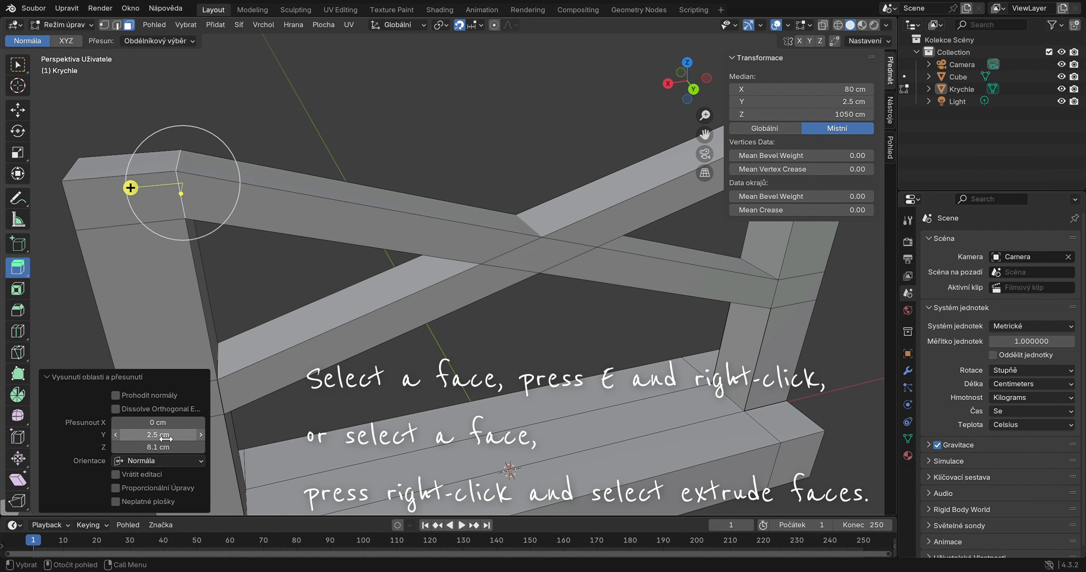
pyautogui.click(445, 175)
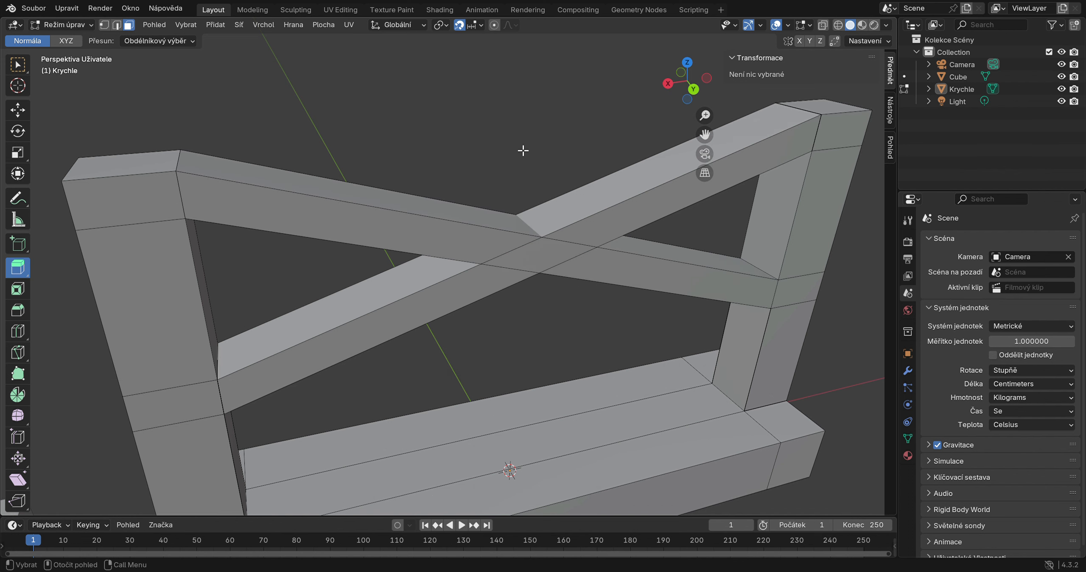
pyautogui.scroll(-2, 522, 187)
pyautogui.scroll(-1, 522, 187)
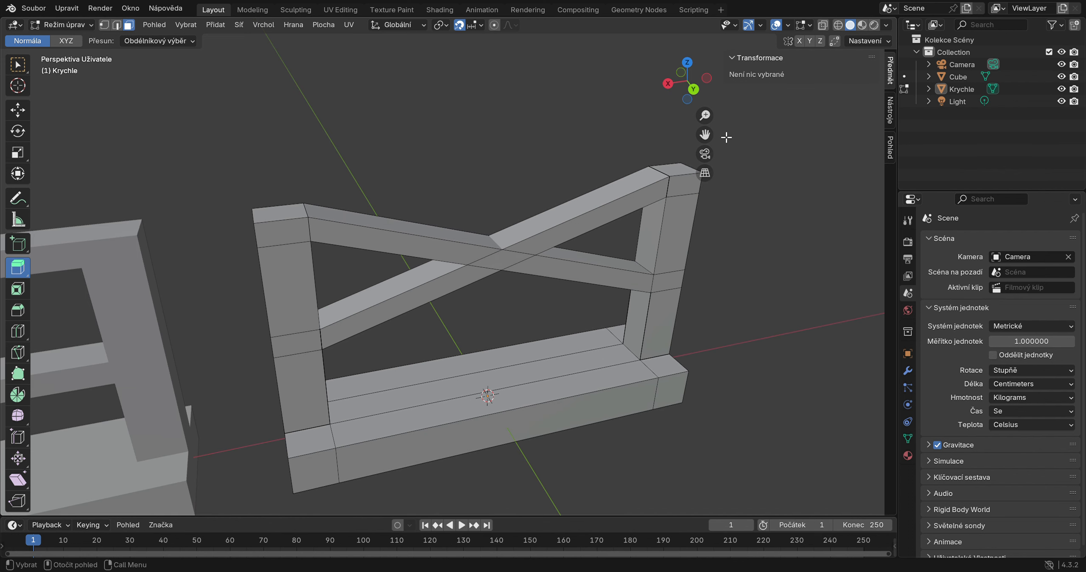
pyautogui.moveTo(711, 89)
pyautogui.mouseDown()
pyautogui.moveTo(681, 91)
pyautogui.moveTo(703, 90)
pyautogui.mouseUp()
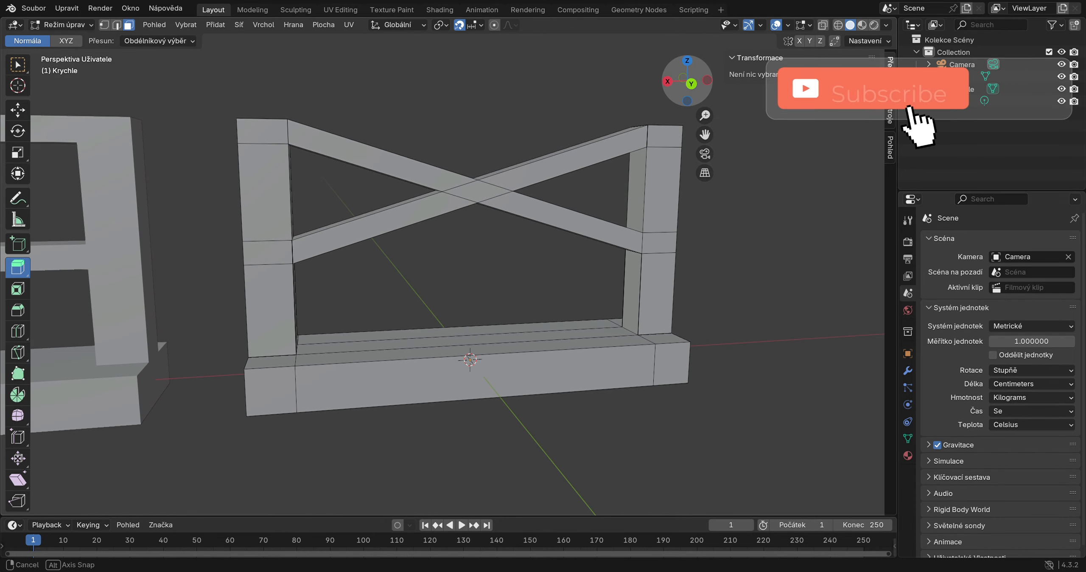
pyautogui.scroll(-3, 526, 187)
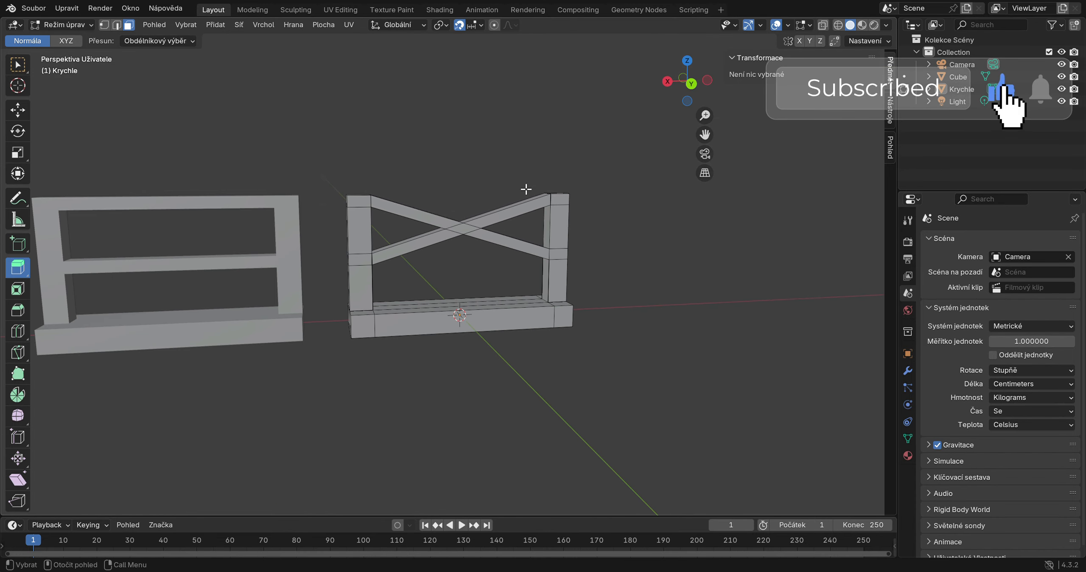